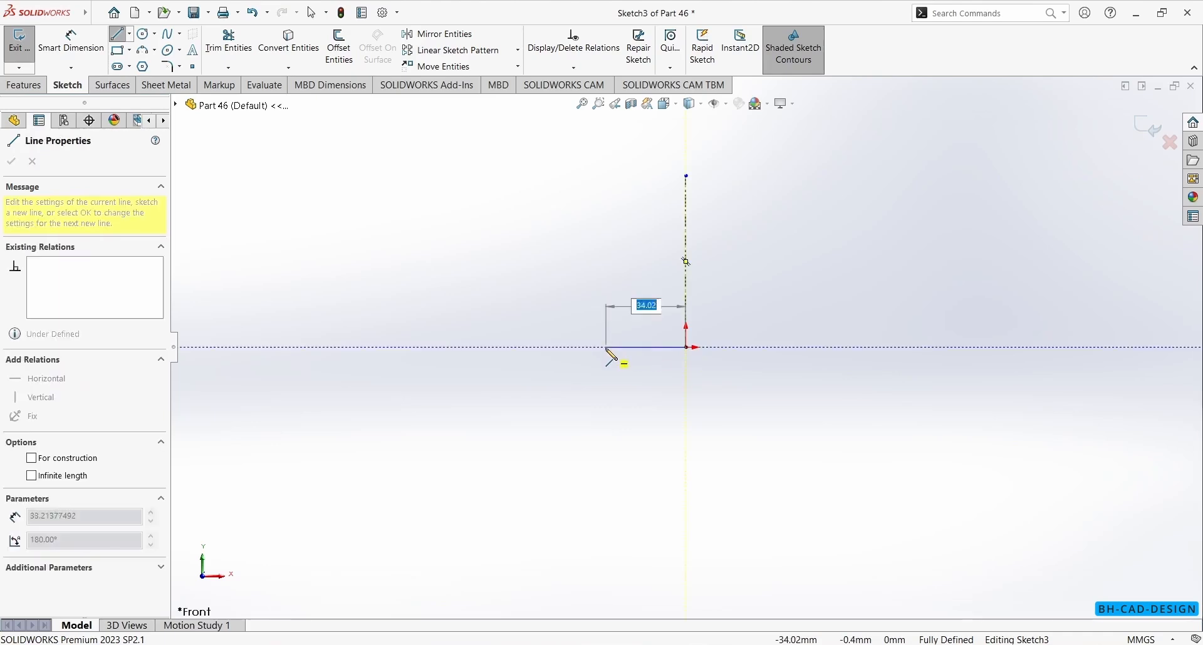
Step: Sketch the lower half-profile from the origin: a base about 67 mm long, a short step inward, a vertical, a diagonal and an upper vertical
click(528, 347)
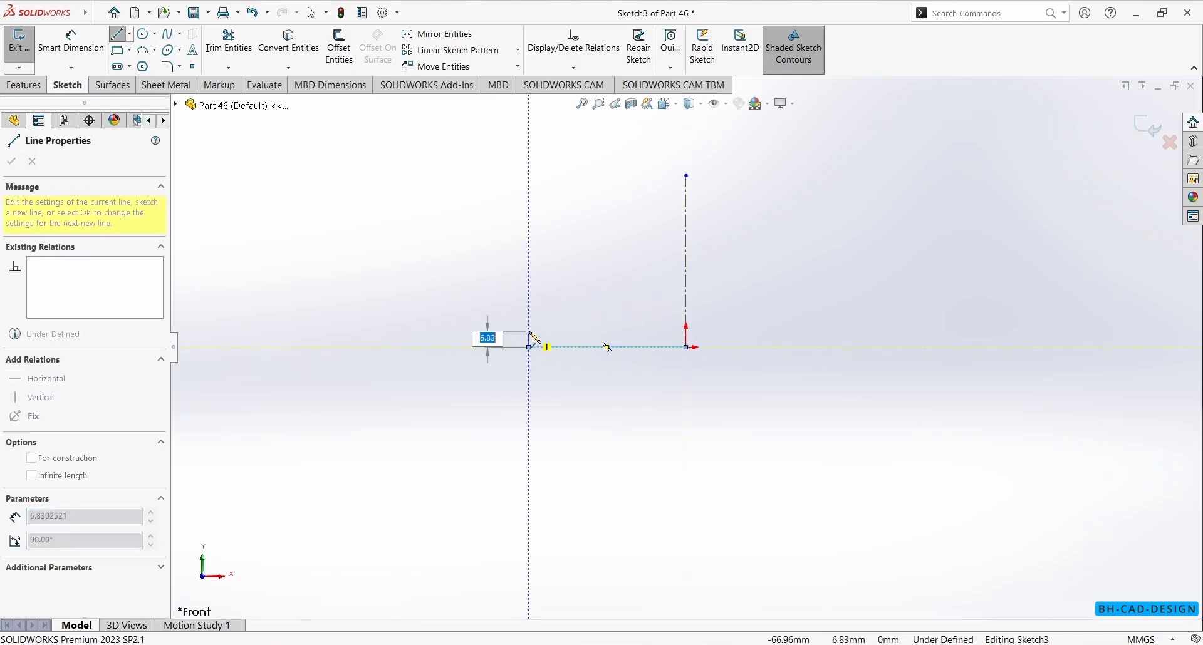
click(572, 291)
click(607, 644)
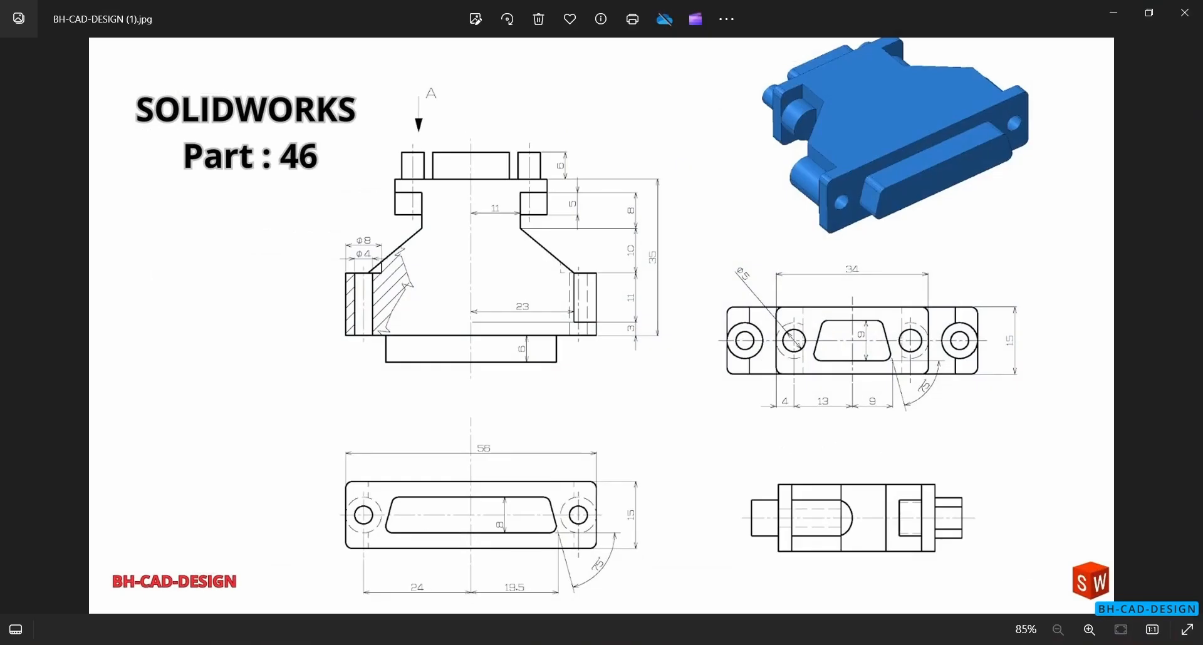
click(607, 644)
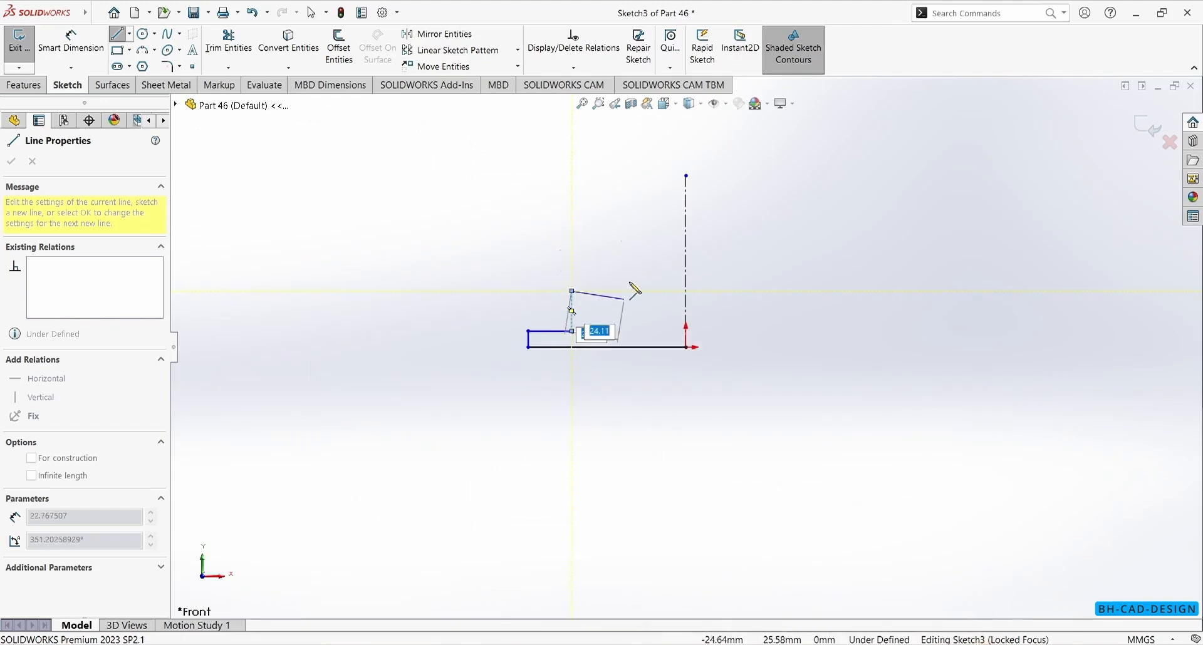
click(625, 237)
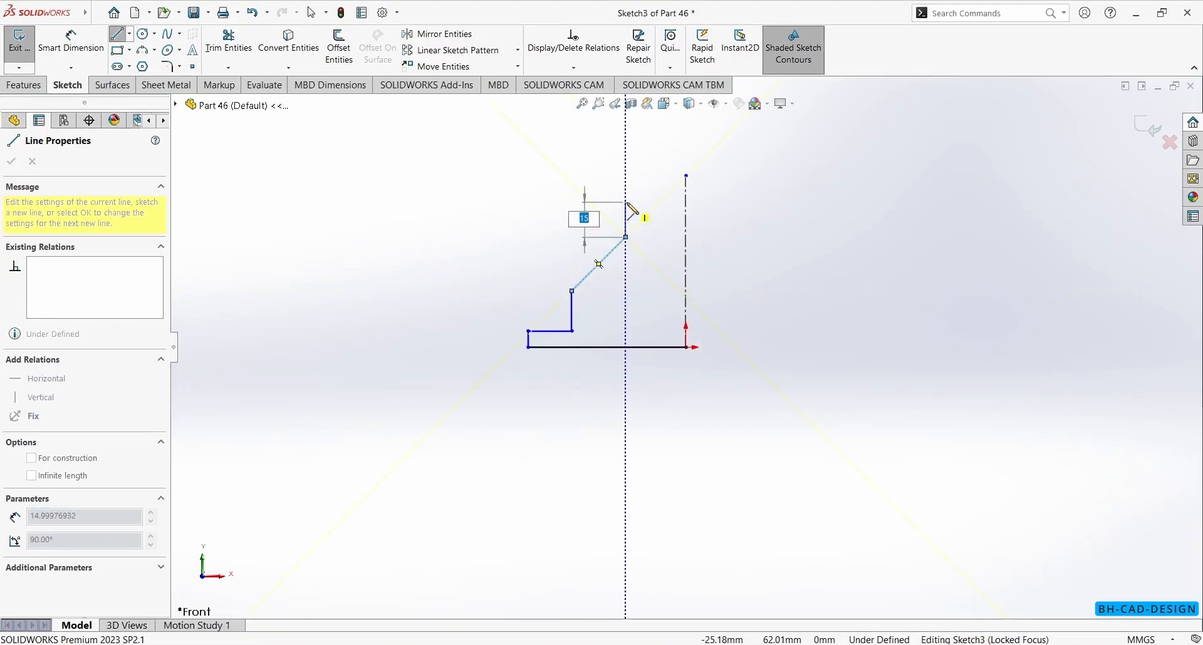
click(626, 198)
Step: Following the reference drawing, sketch the upper flange about 17 mm outward, with a short rise and a top line back to the centreline
click(588, 644)
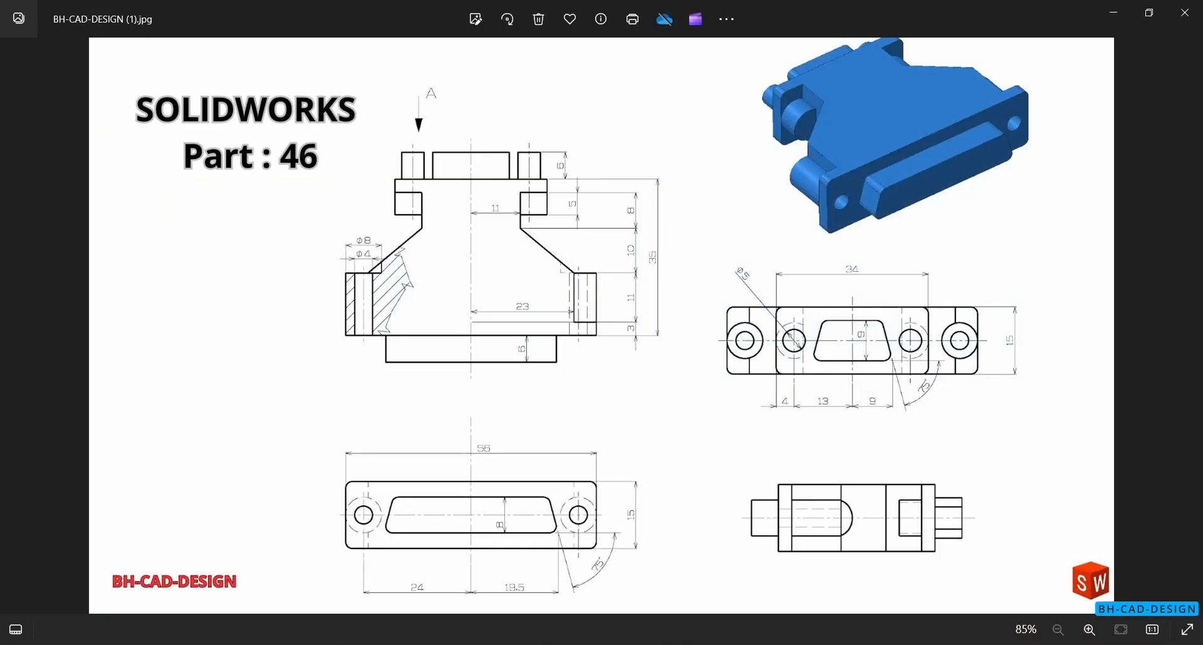
click(606, 644)
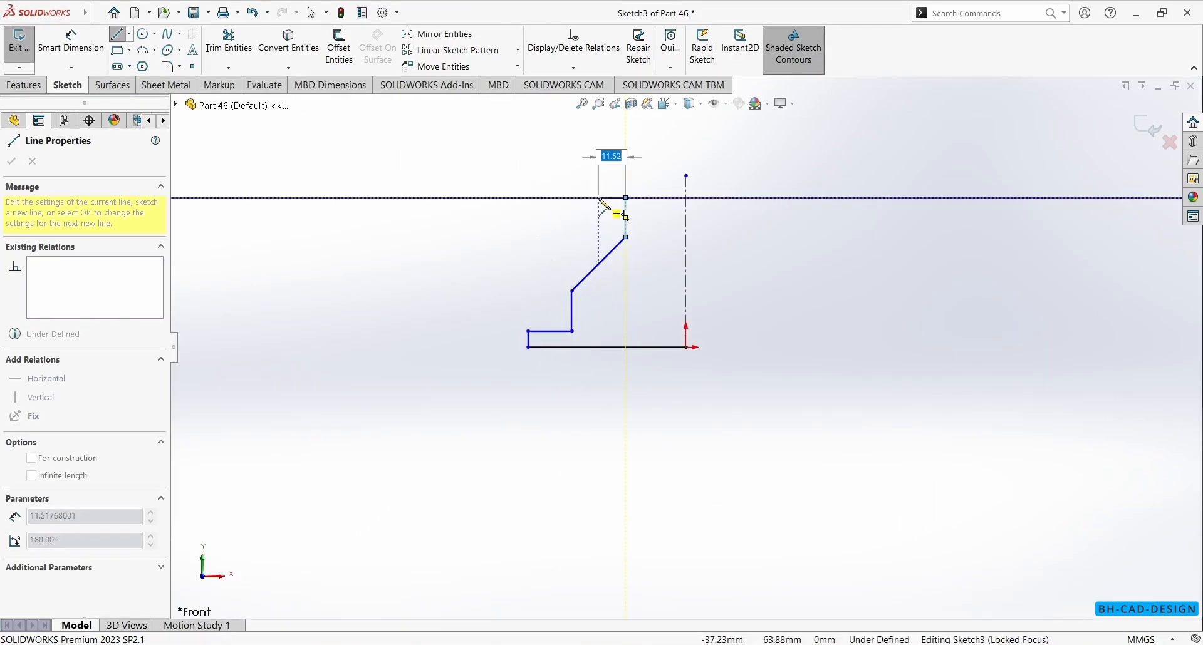
click(586, 198)
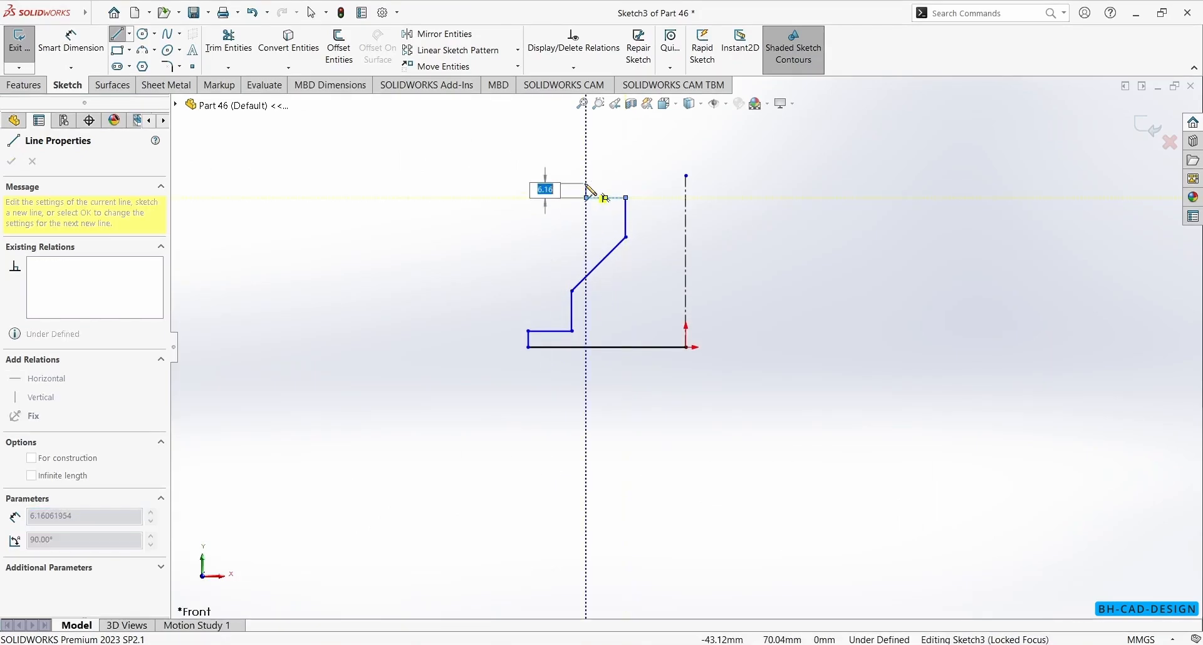
click(585, 182)
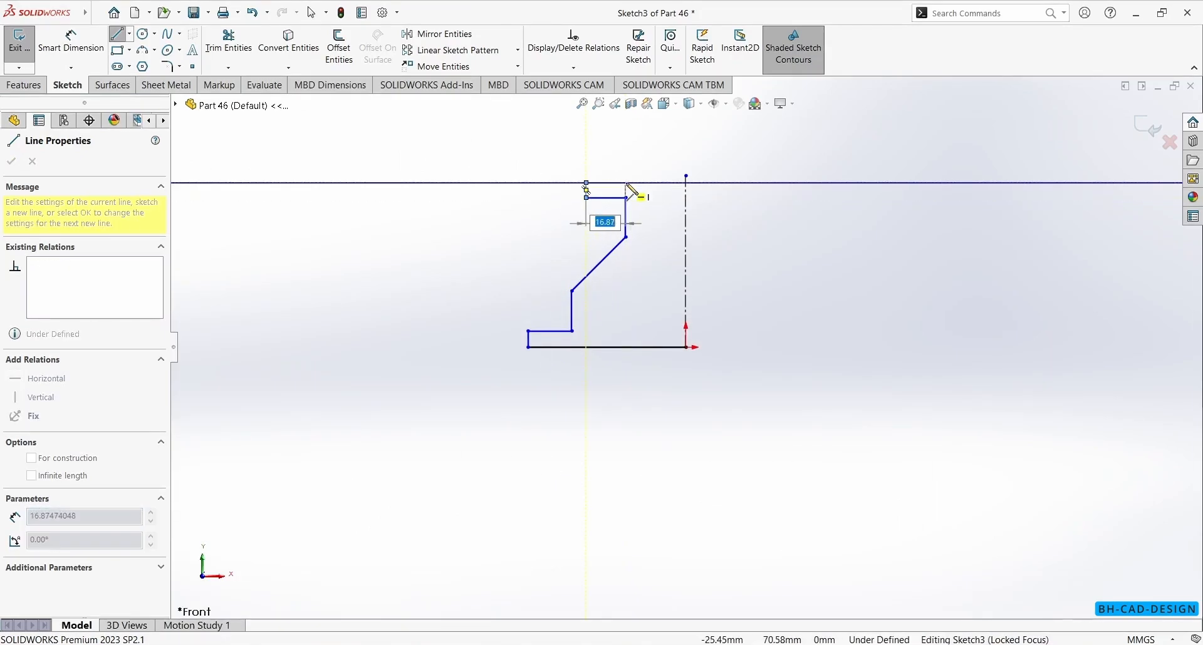
click(686, 191)
key(Escape)
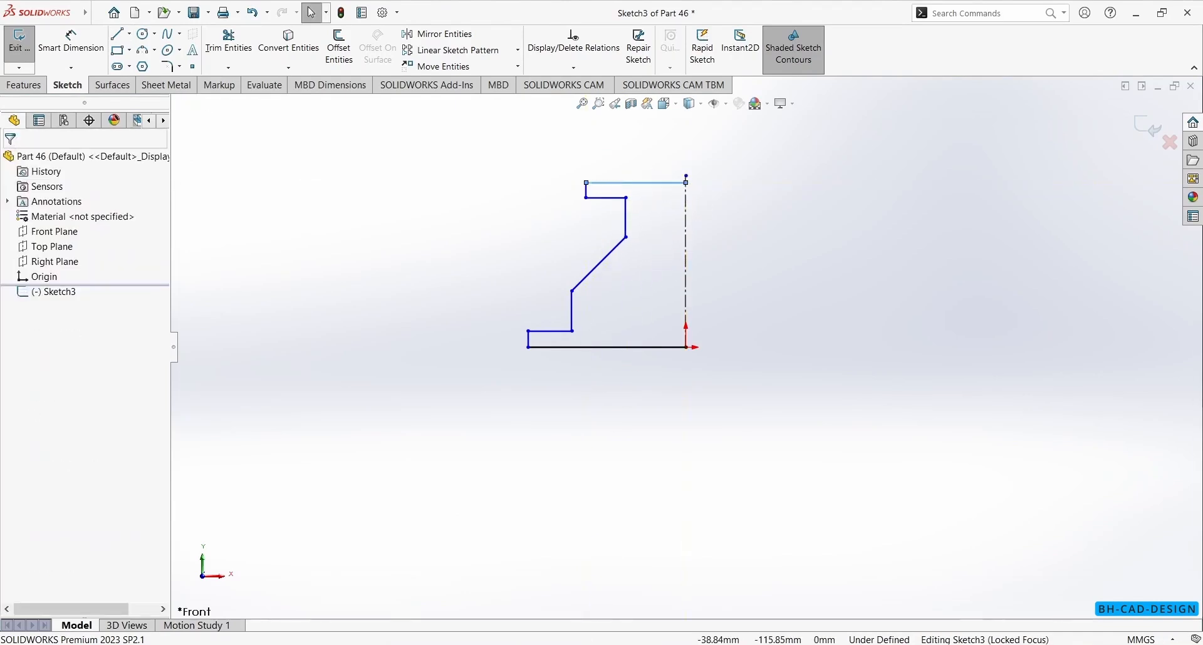
Step: Dimension the base's outer edge about the centreline as a doubled distance of 56 mm
key(alt+Tab)
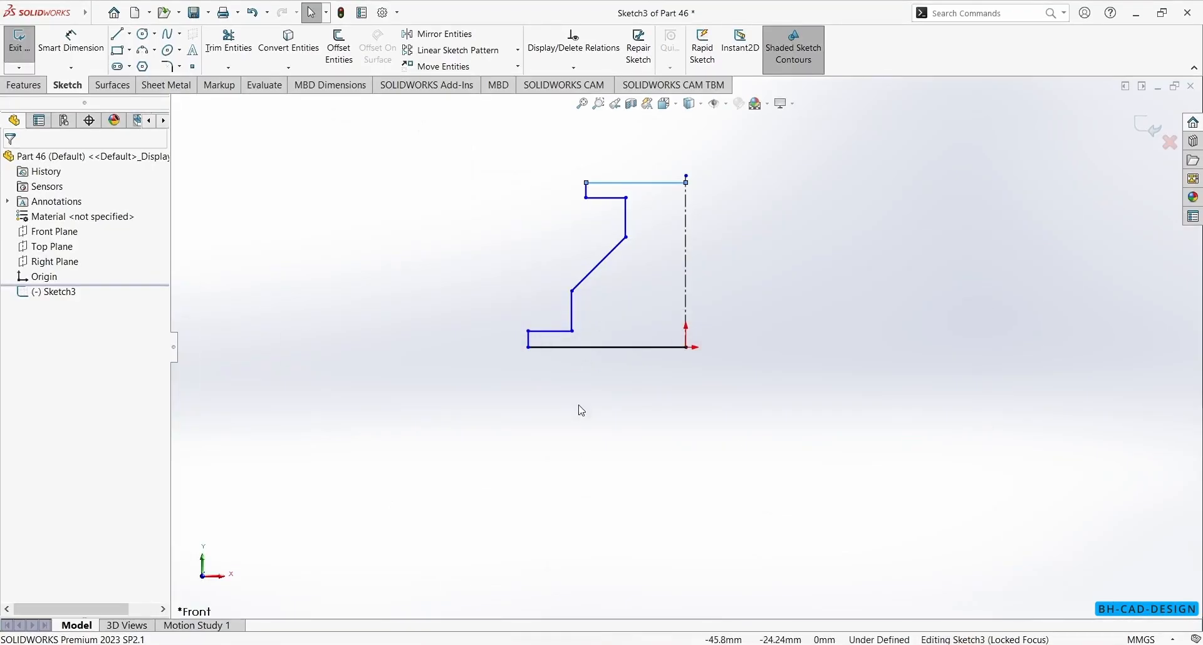
key(d)
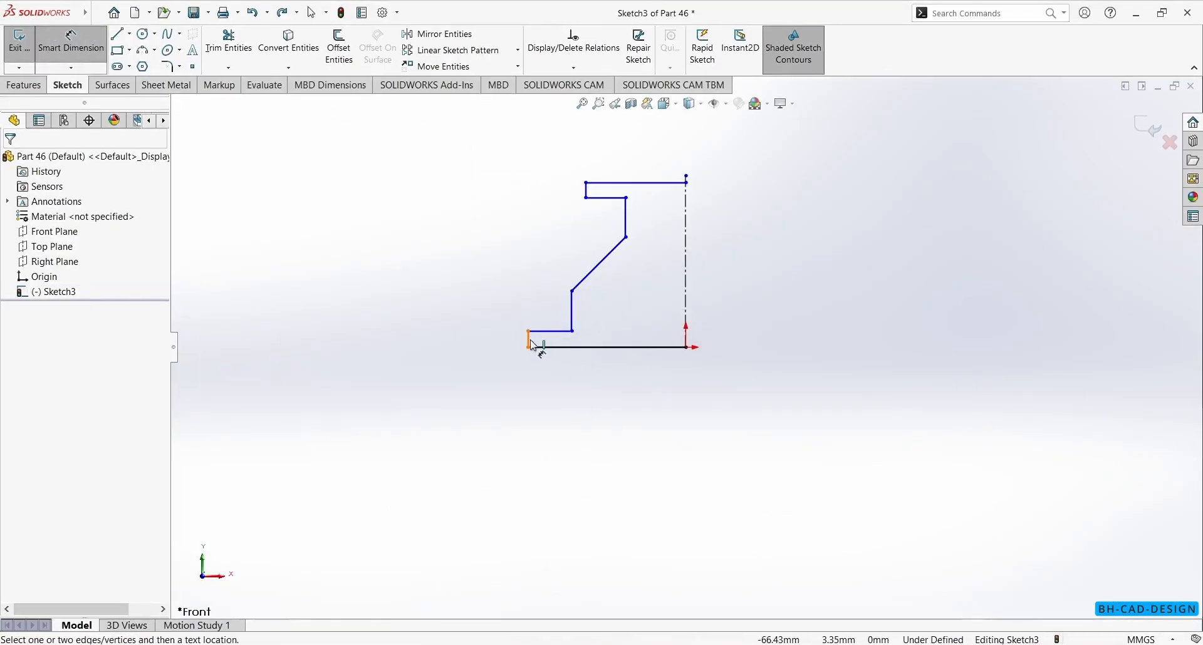
click(530, 341)
click(686, 313)
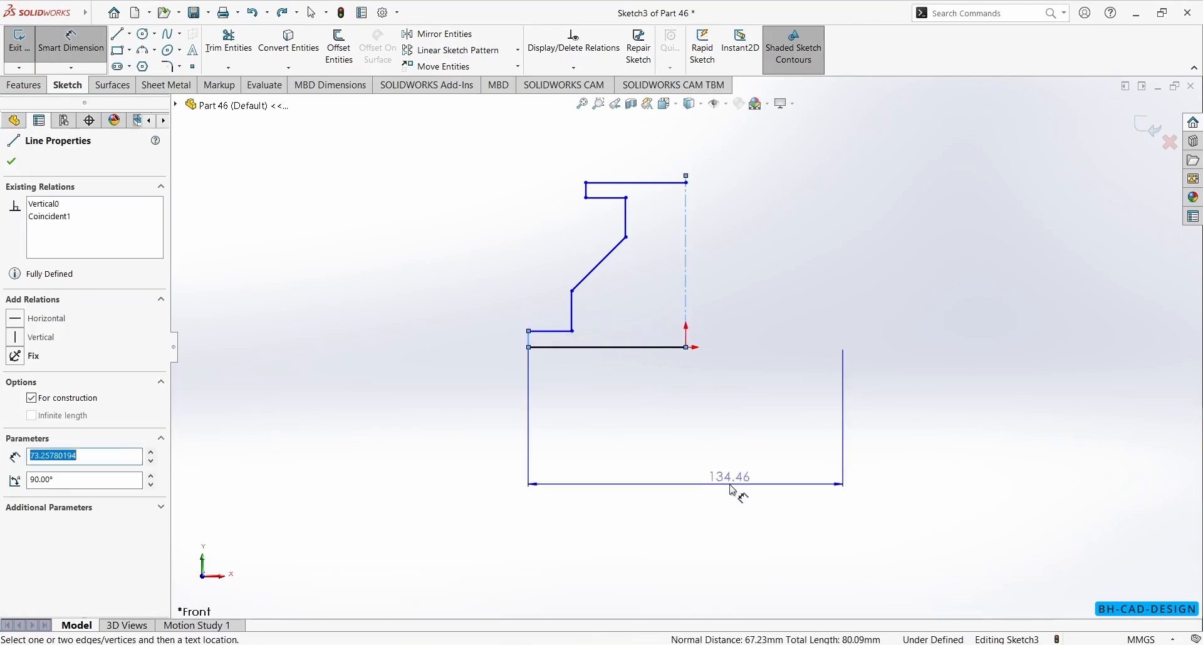
click(733, 490)
text(56)
key(Return)
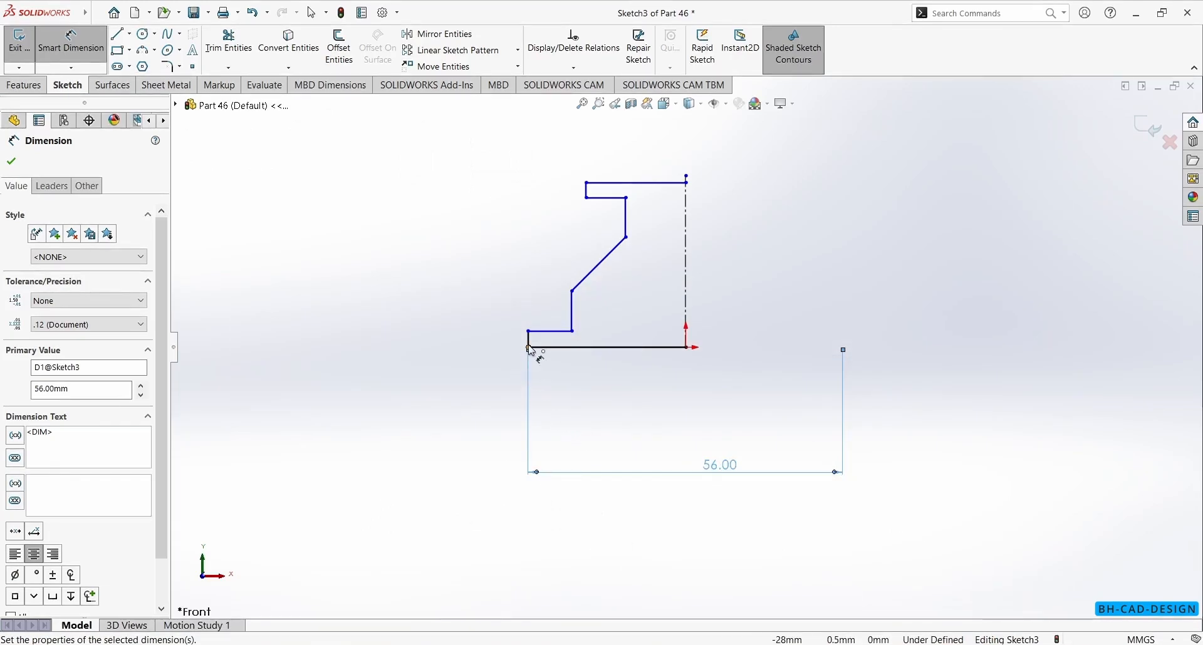
Step: Dimension the height of the short outer edge at the base to 3 mm
click(529, 343)
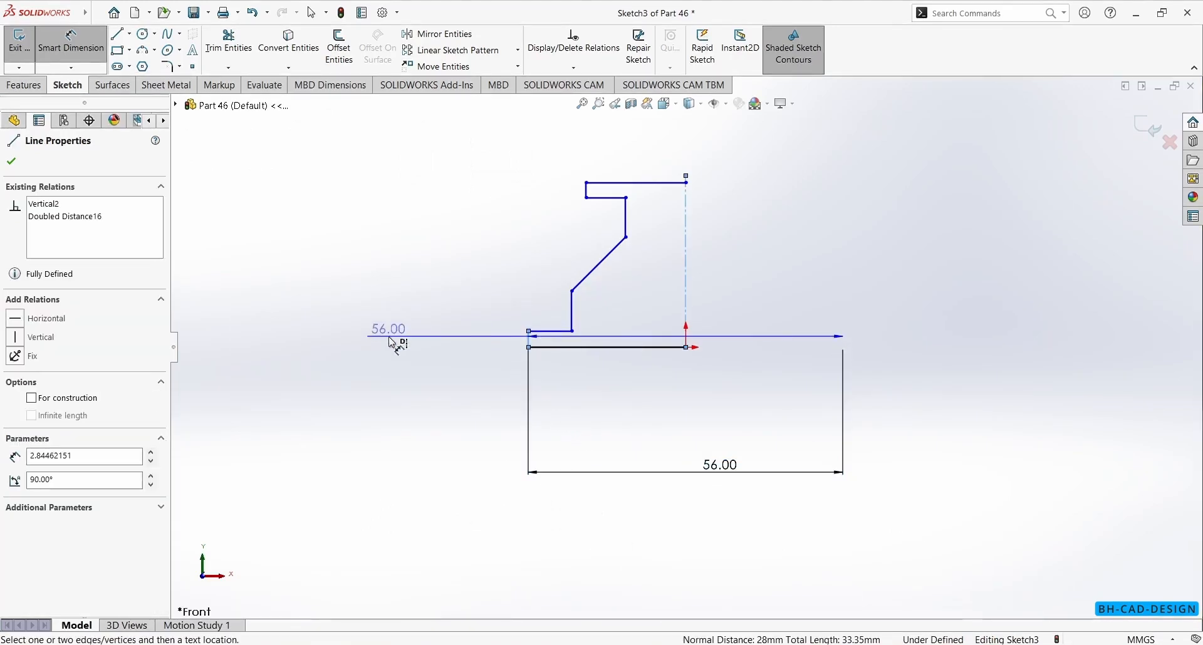
click(369, 425)
text(3)
key(Return)
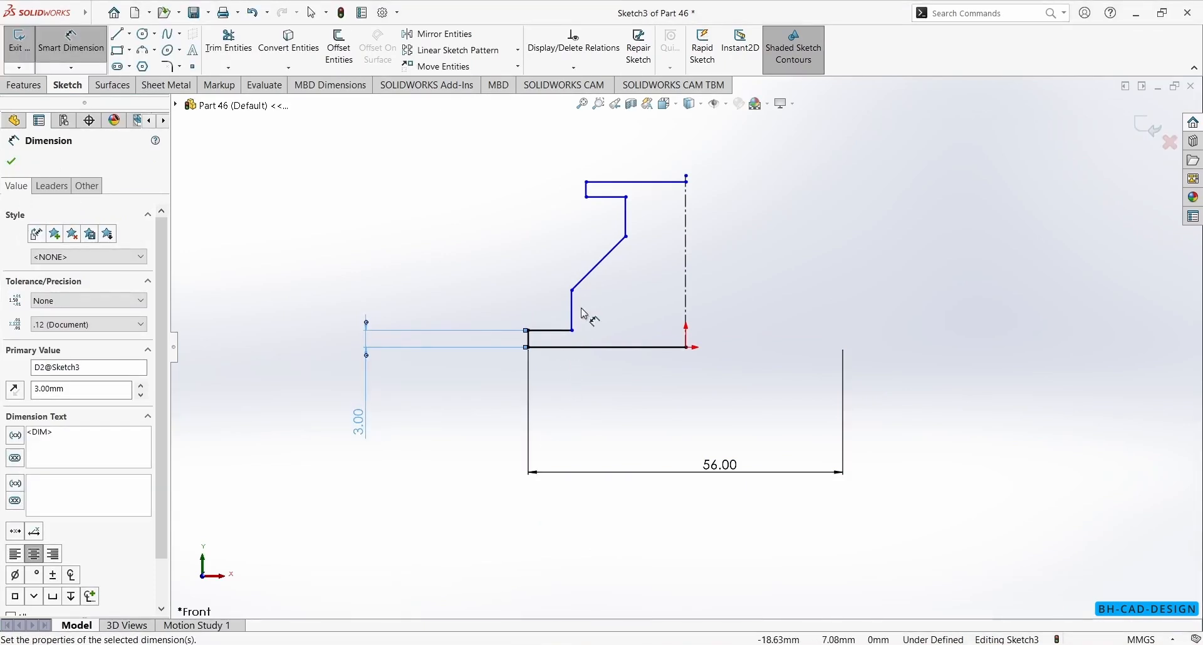
Step: Dimension the distance from the lower inner vertical line to the centreline as 23 mm
click(573, 318)
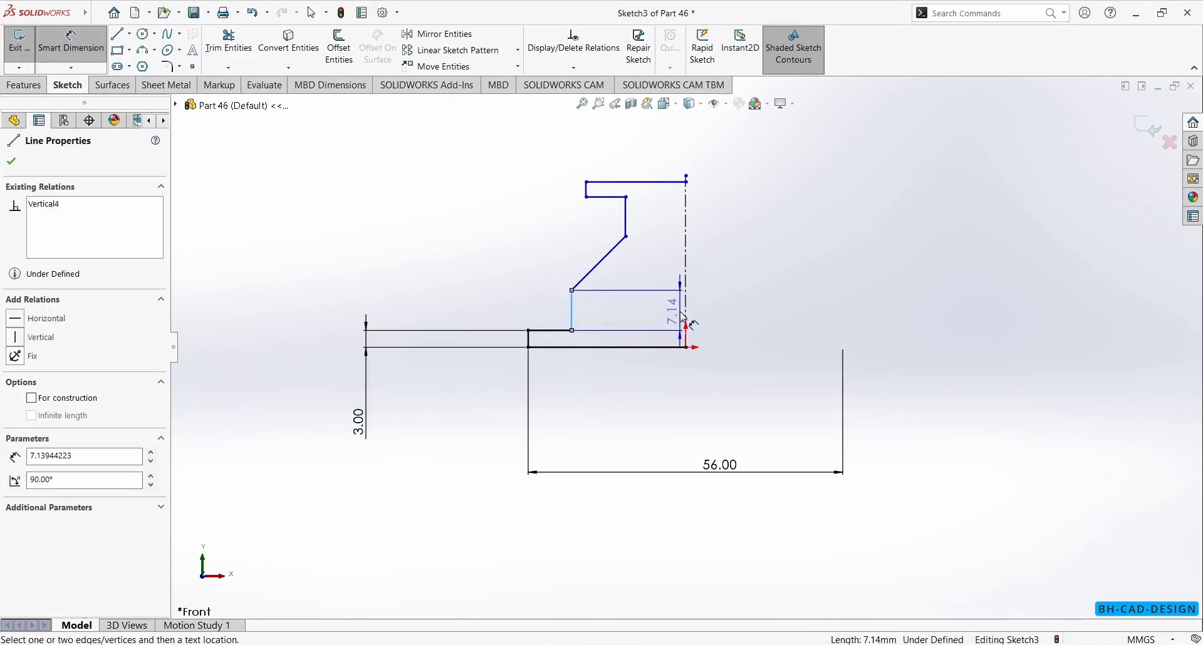
click(686, 321)
click(642, 404)
text(23)
key(Return)
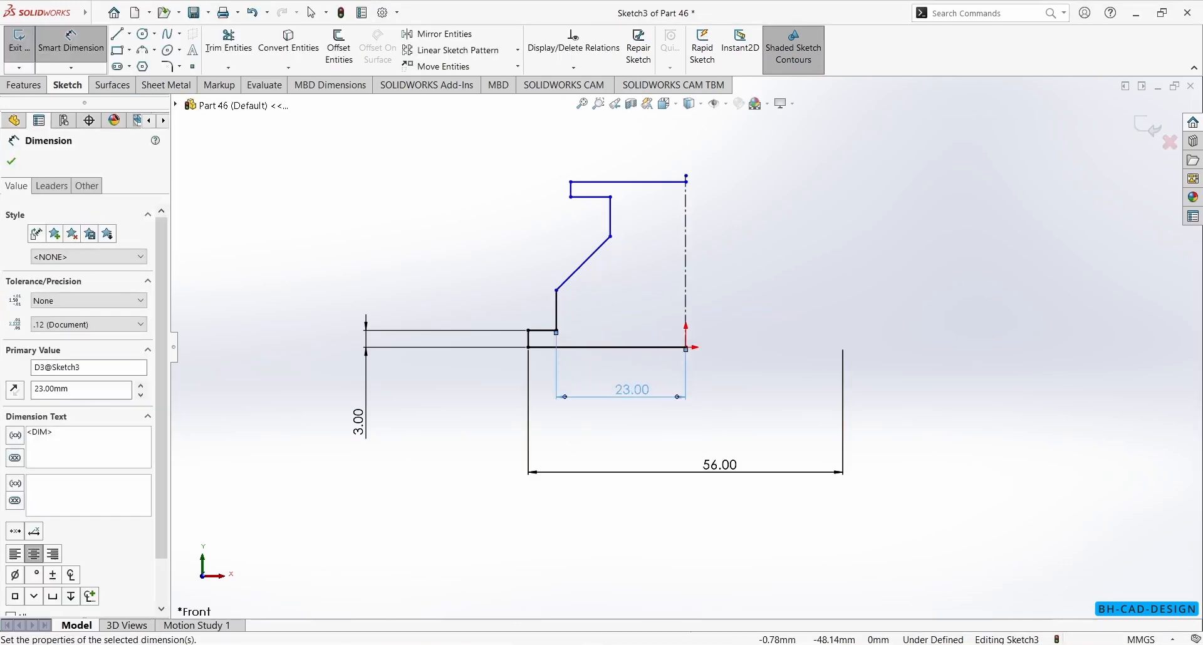
Step: Set the length of the lower inner vertical line to 11 mm, as given in the reference drawing
key(alt+Tab)
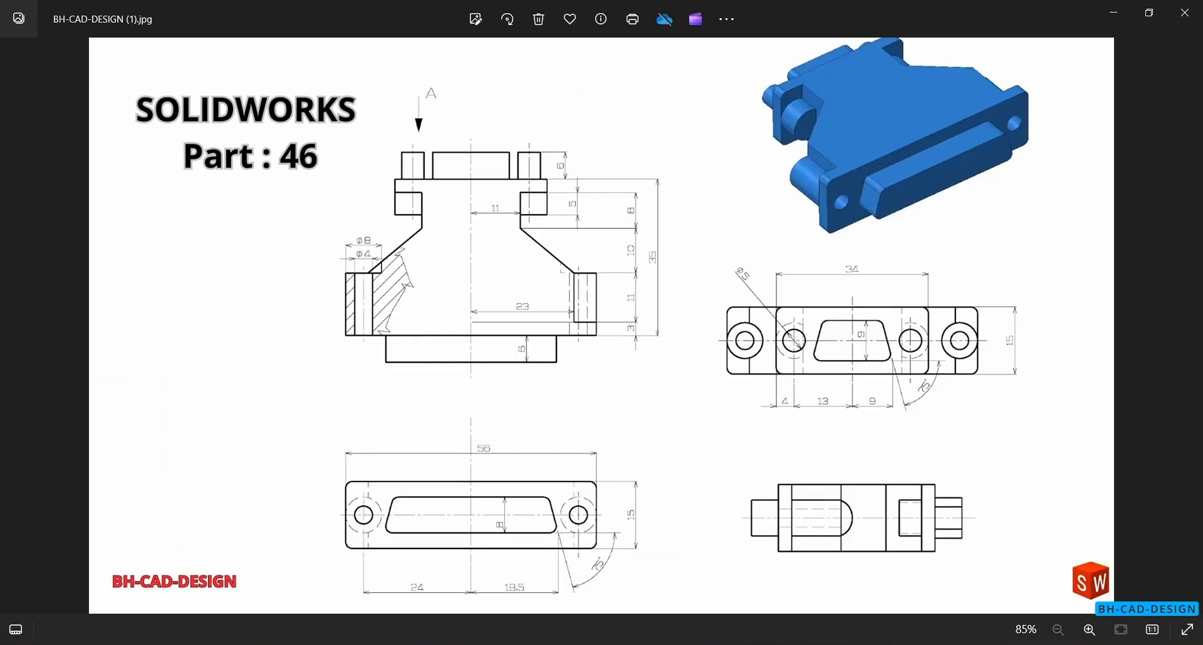
key(alt+Tab)
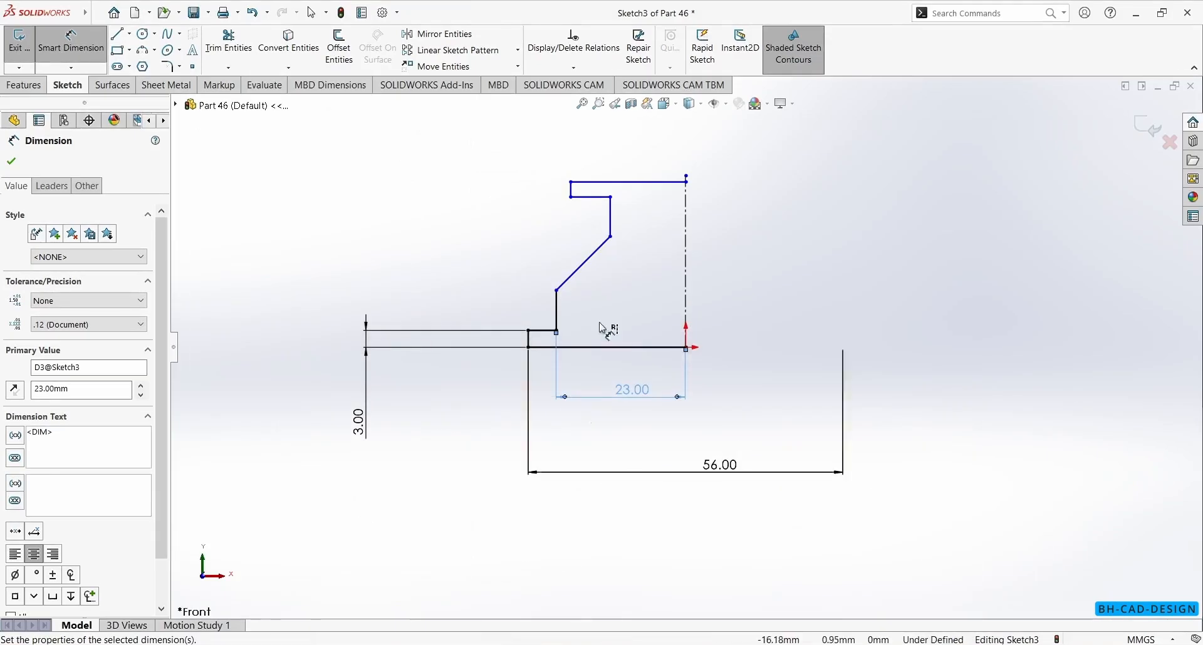
click(558, 312)
key(Escape)
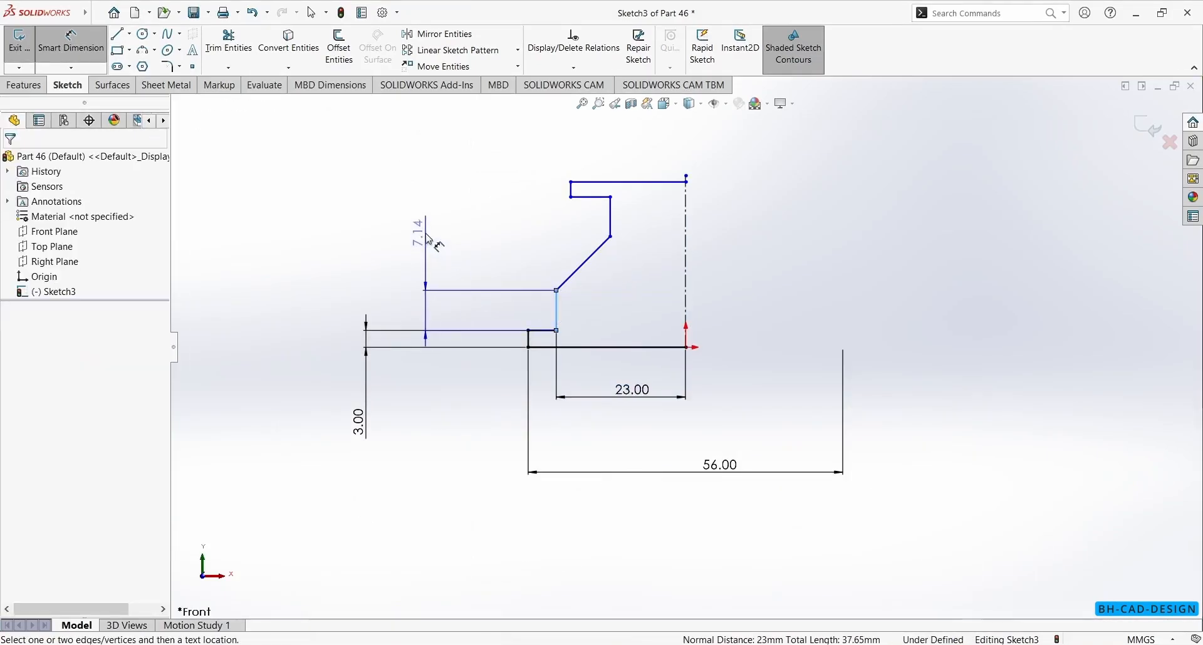
click(425, 231)
text(11)
key(Return)
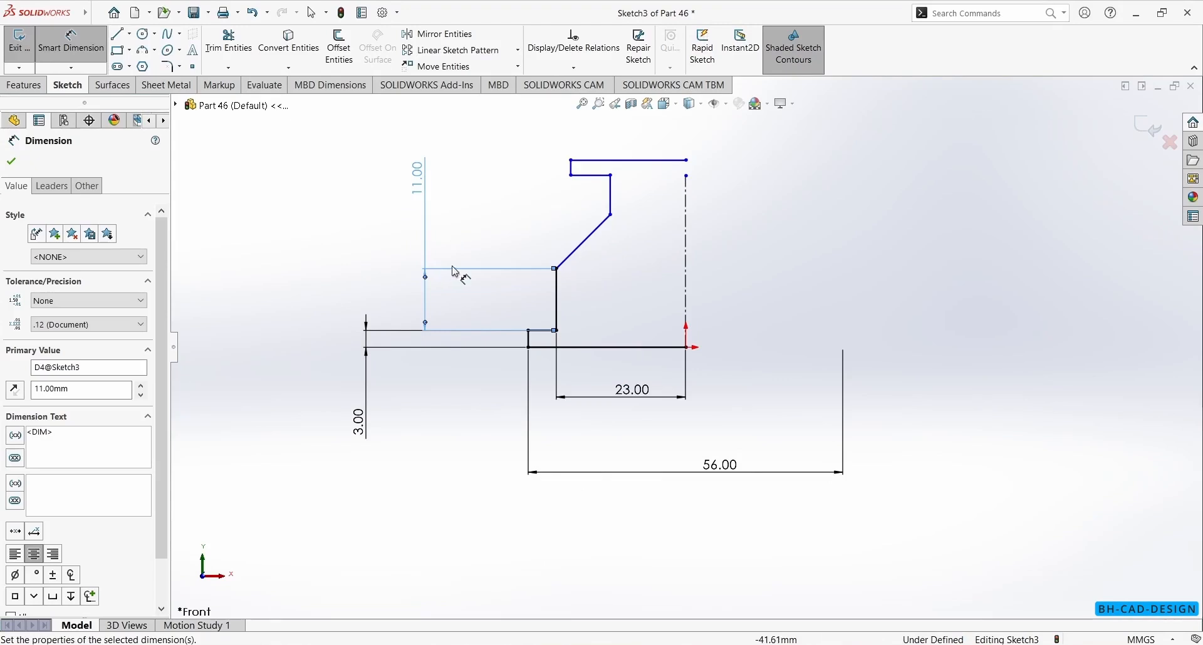
Step: Dimension the vertical height of the diagonal line to 10 mm
click(583, 242)
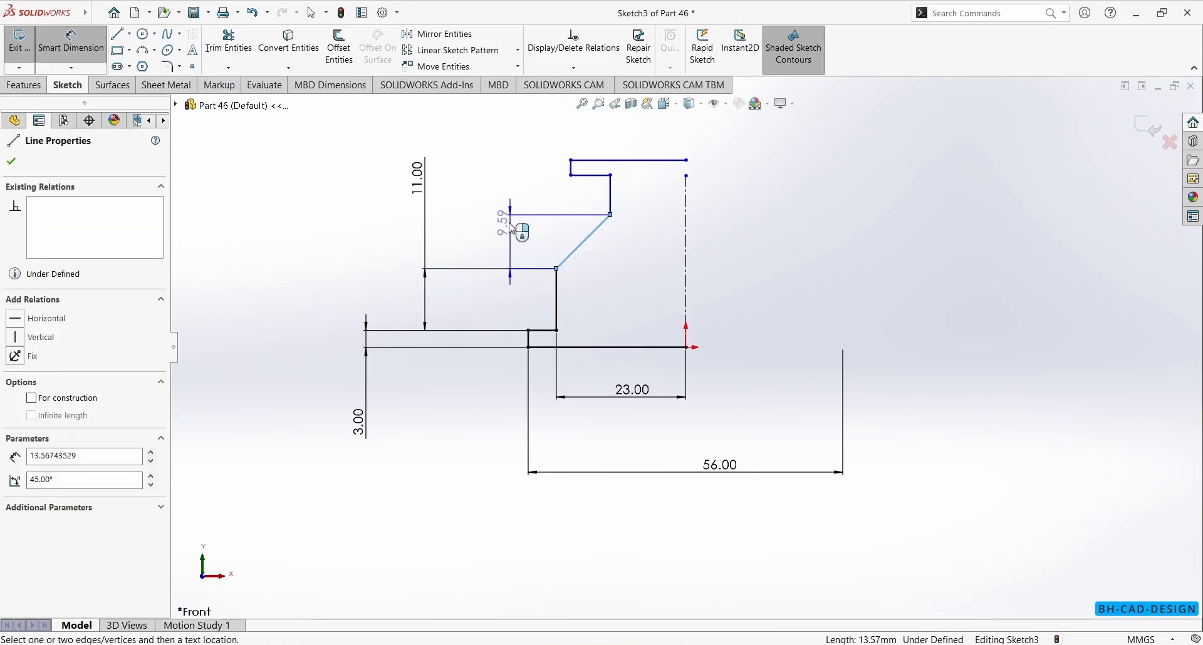
click(485, 240)
text(10)
key(Return)
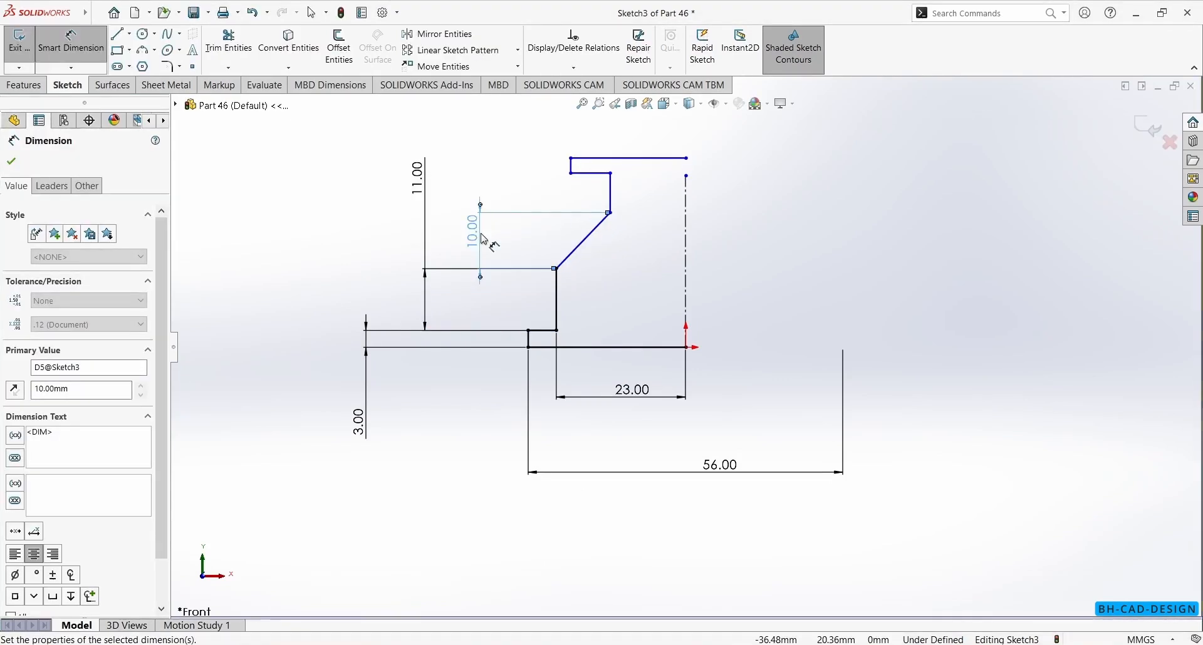
Step: Dimension the upper vertical line above the diagonal to 8 mm, following the reference drawing
click(656, 644)
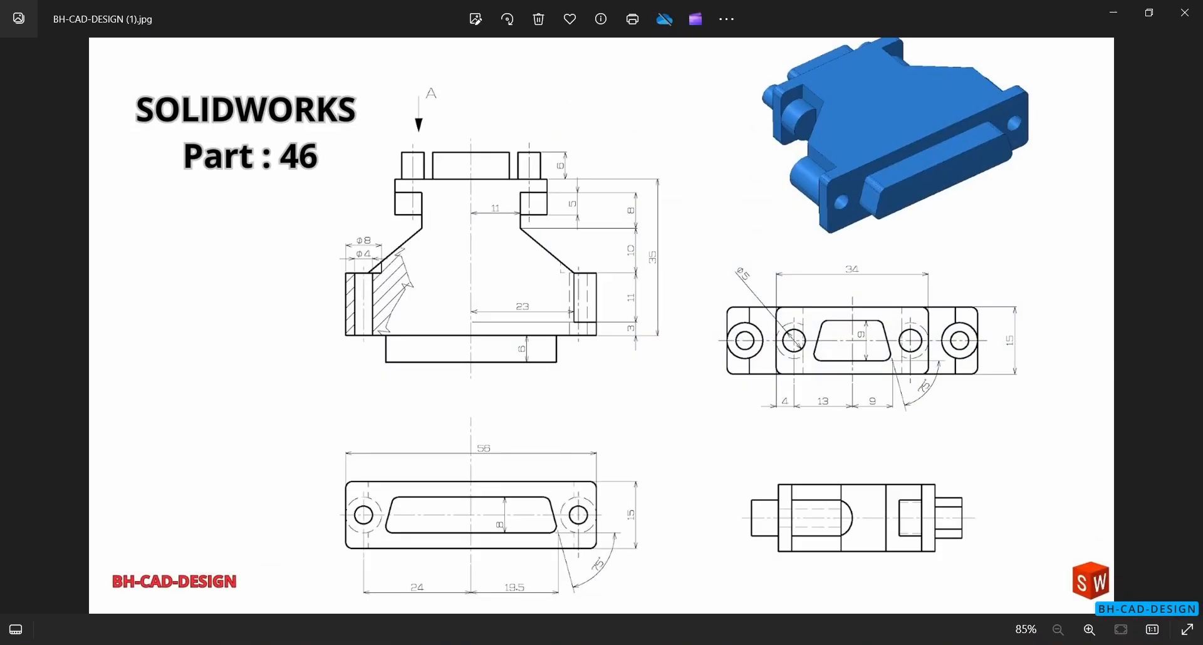
click(656, 644)
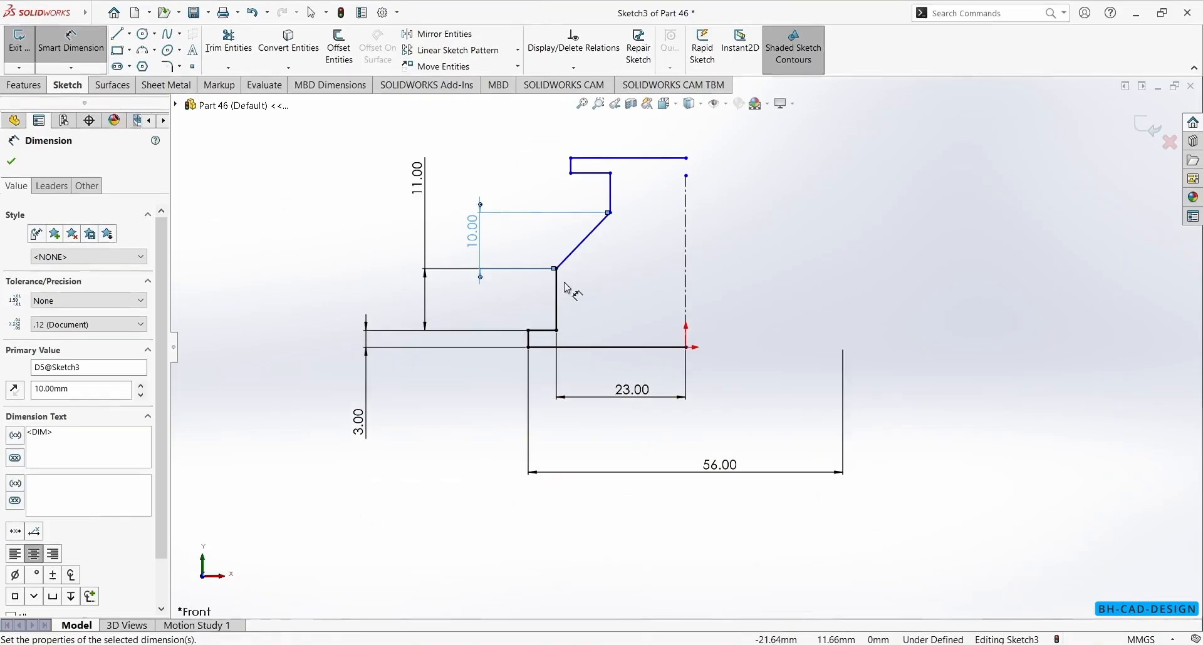
click(612, 195)
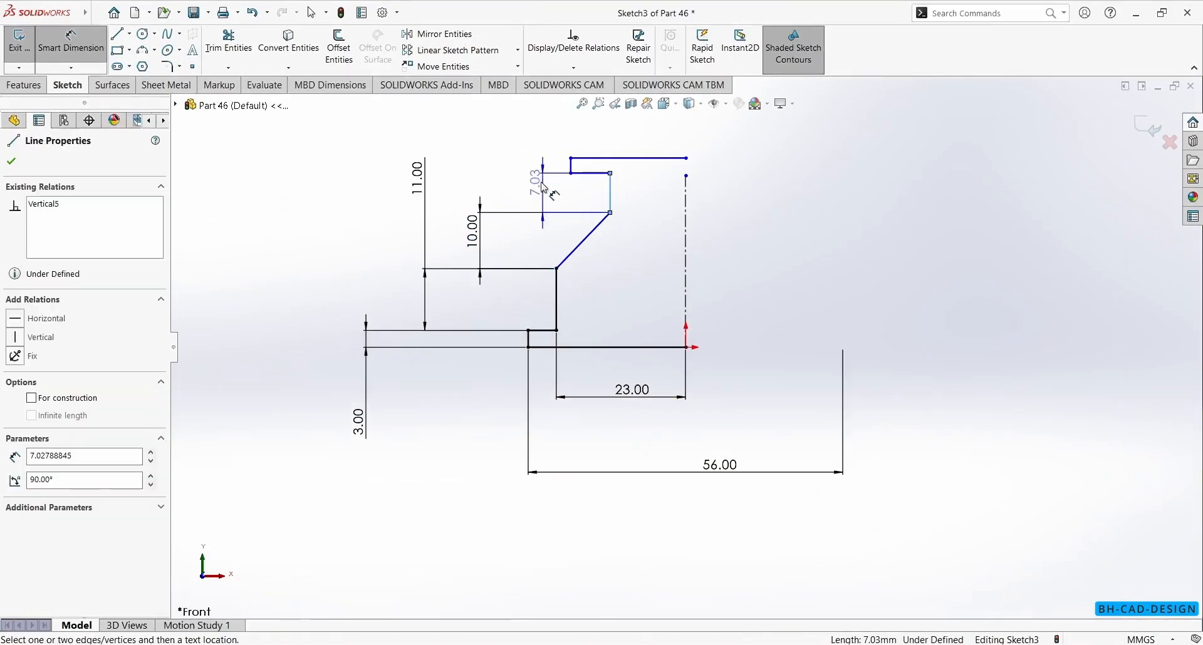
click(504, 145)
text(8)
key(Return)
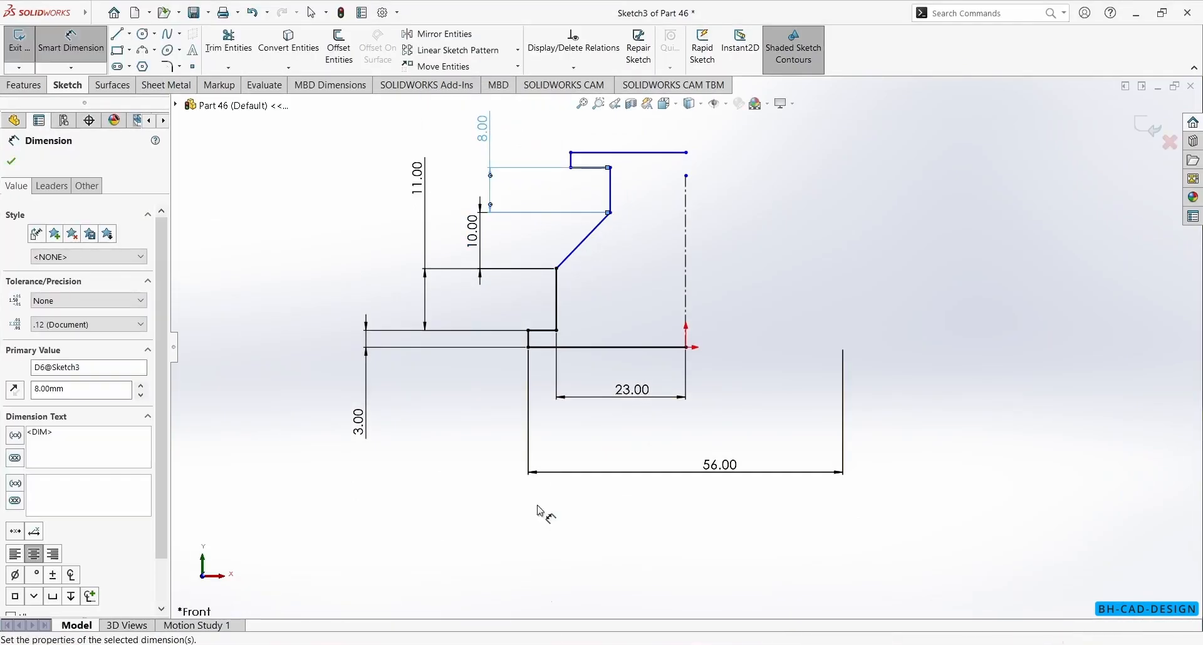
Step: Dimension the distance between the upper vertical line and the centreline as 11 mm, following the reference drawing
click(657, 644)
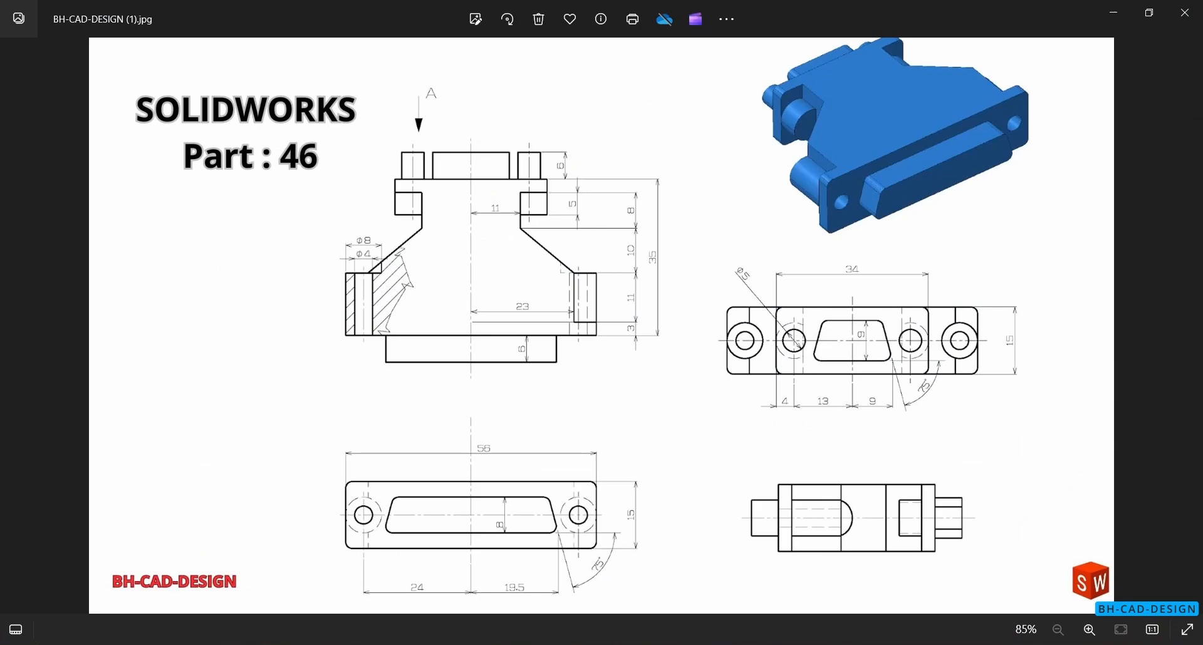
click(656, 644)
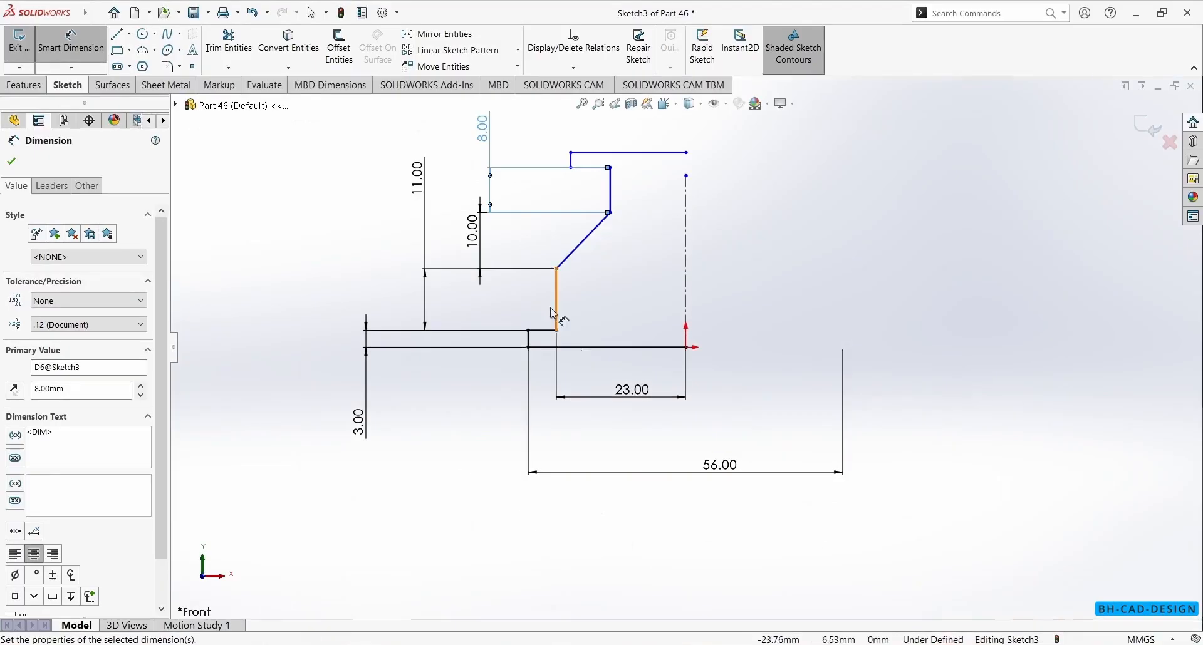
click(614, 195)
click(686, 202)
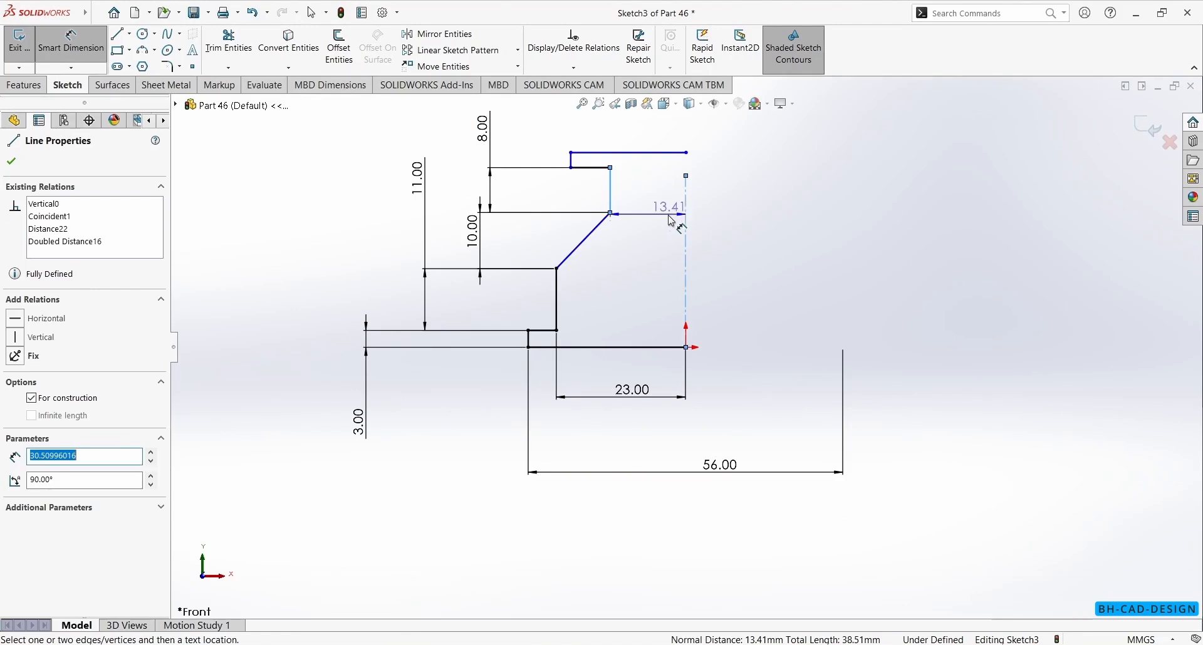
click(662, 225)
text(11)
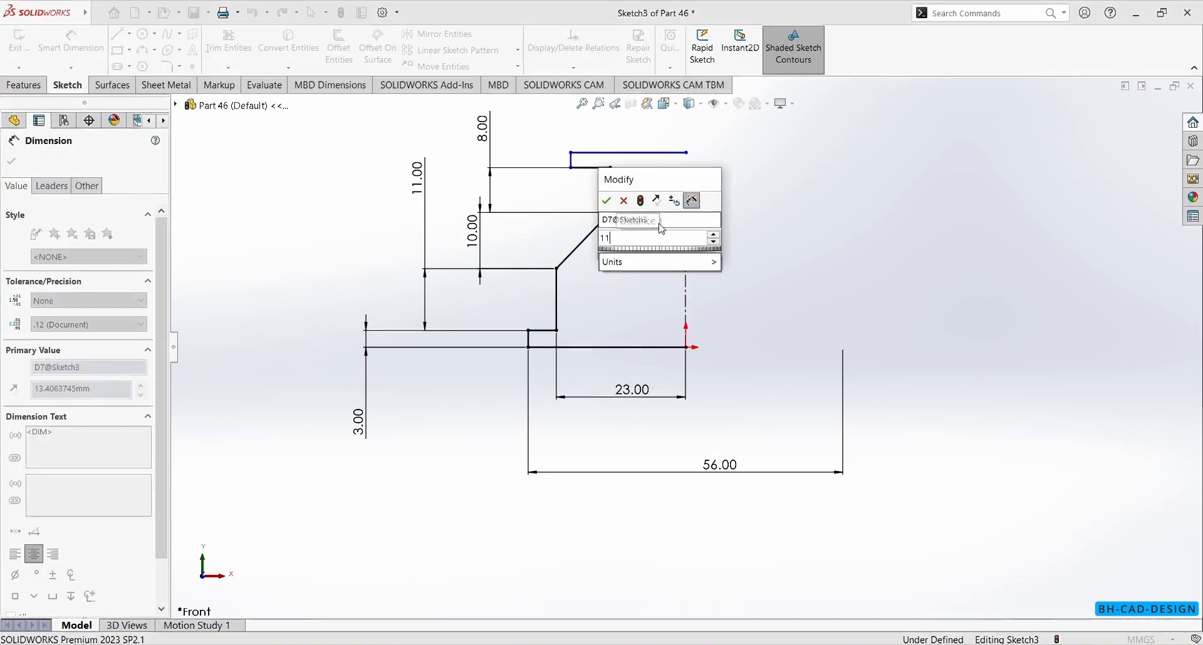
key(Return)
Step: Dimension the profile's overall height from the origin to the top line as 35 mm, following the reference drawing
key(alt+Tab)
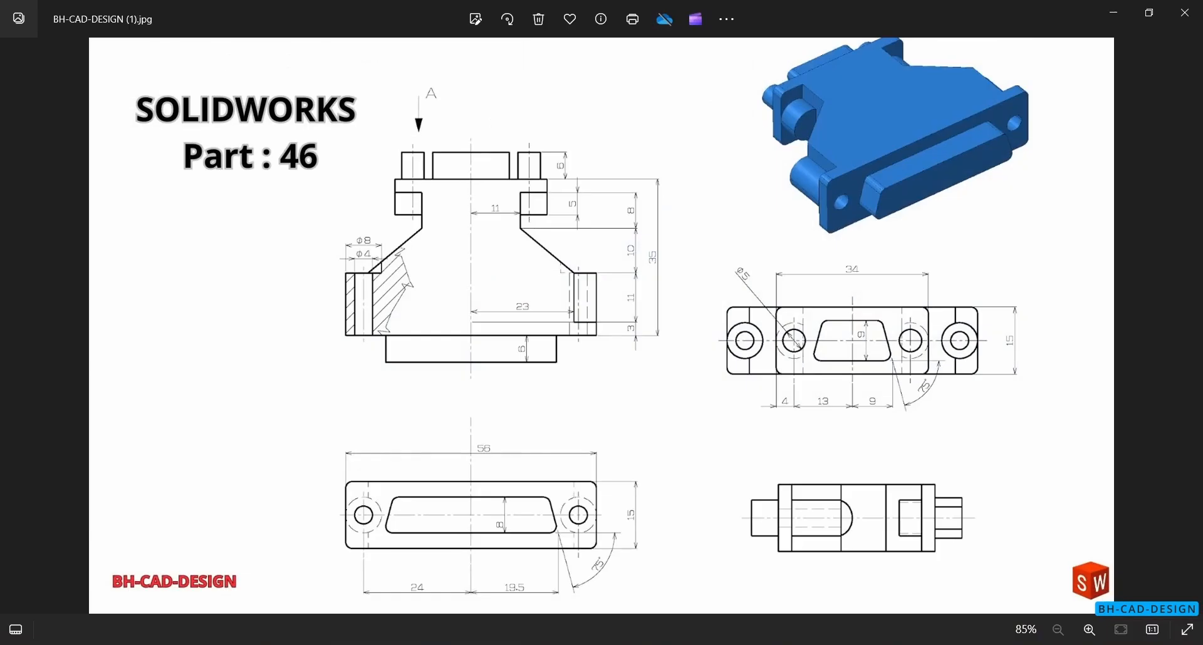
key(alt+Tab)
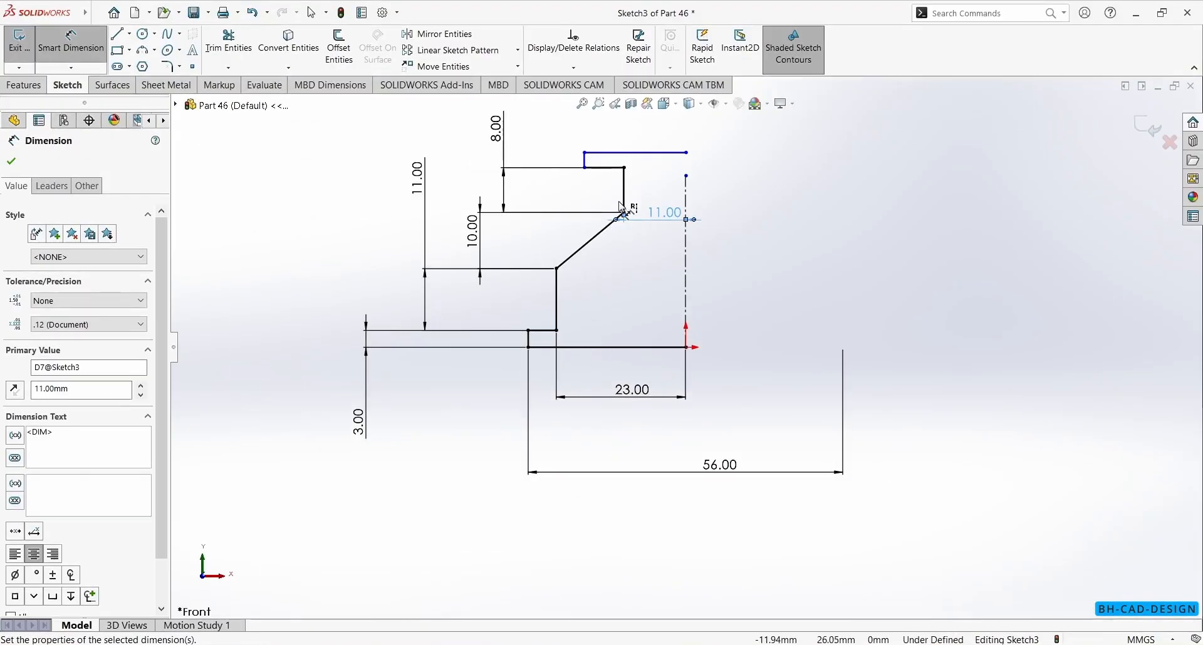
key(Escape)
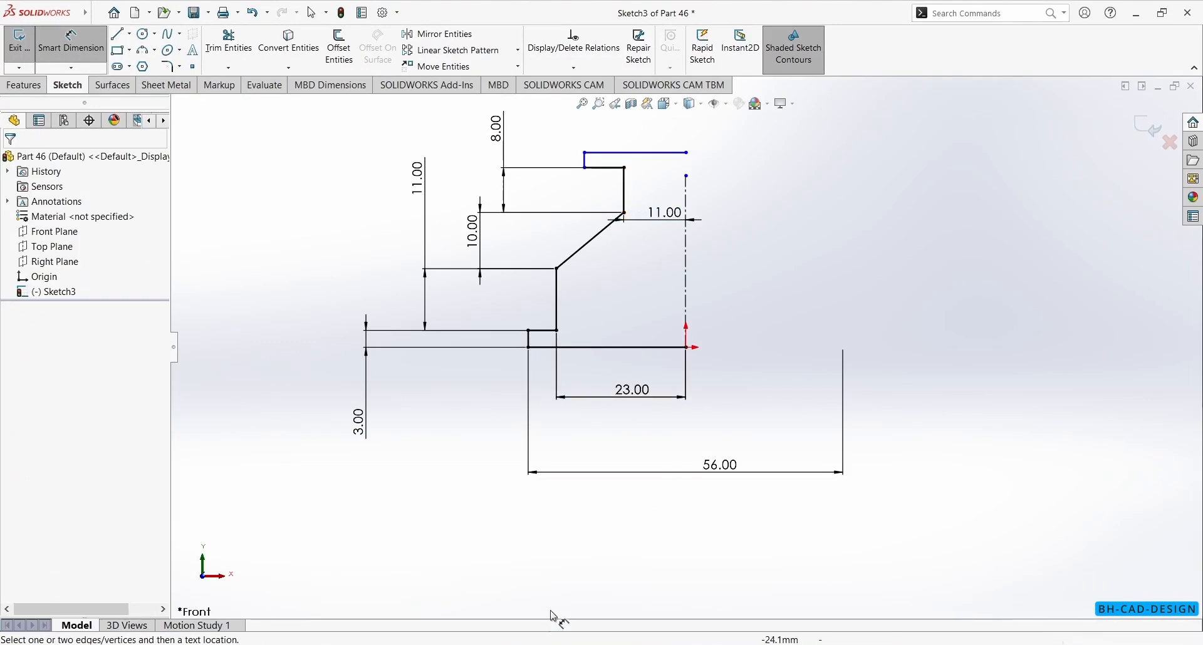
key(alt+Tab)
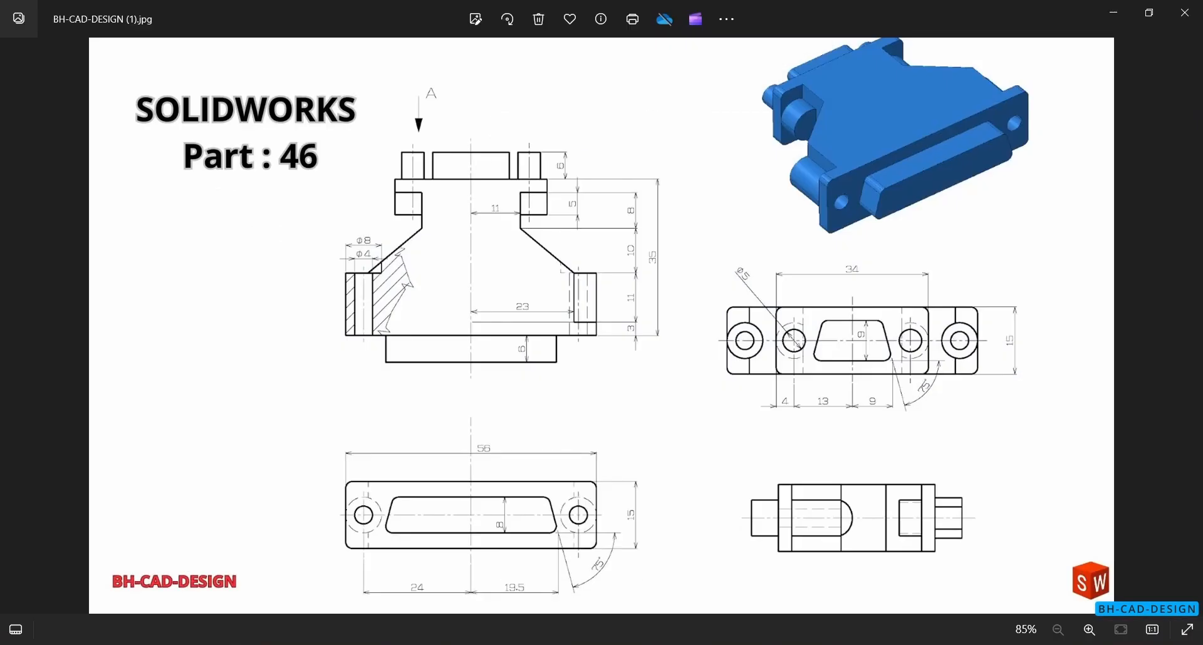
key(alt+Tab)
click(665, 154)
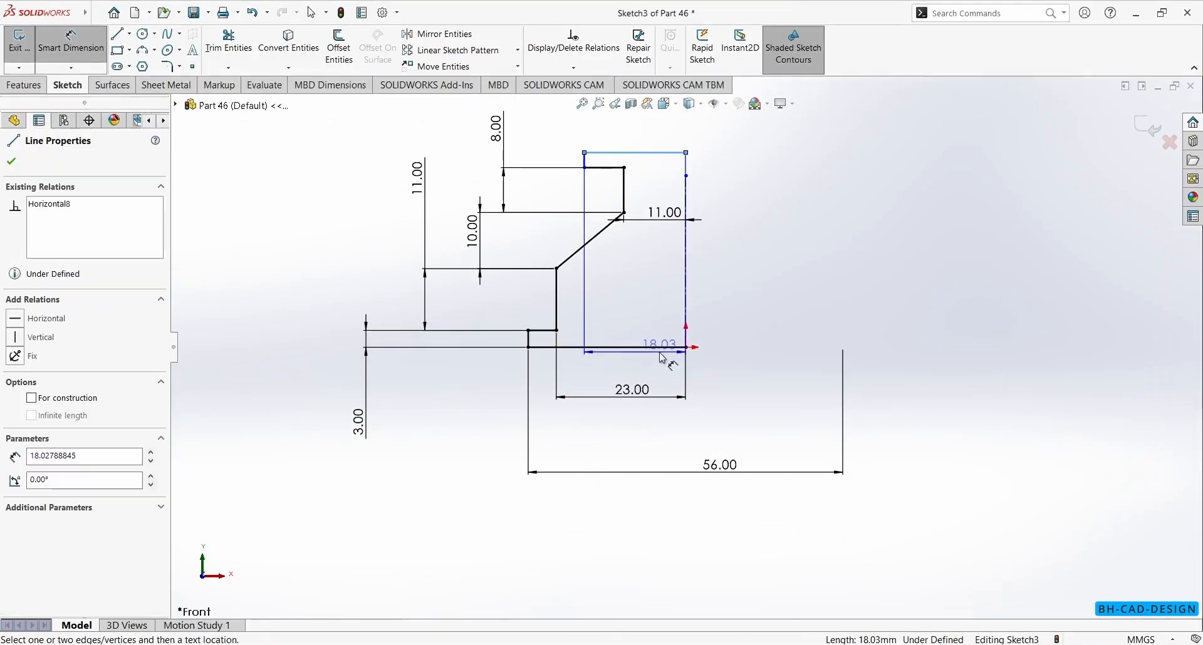
click(688, 347)
click(810, 267)
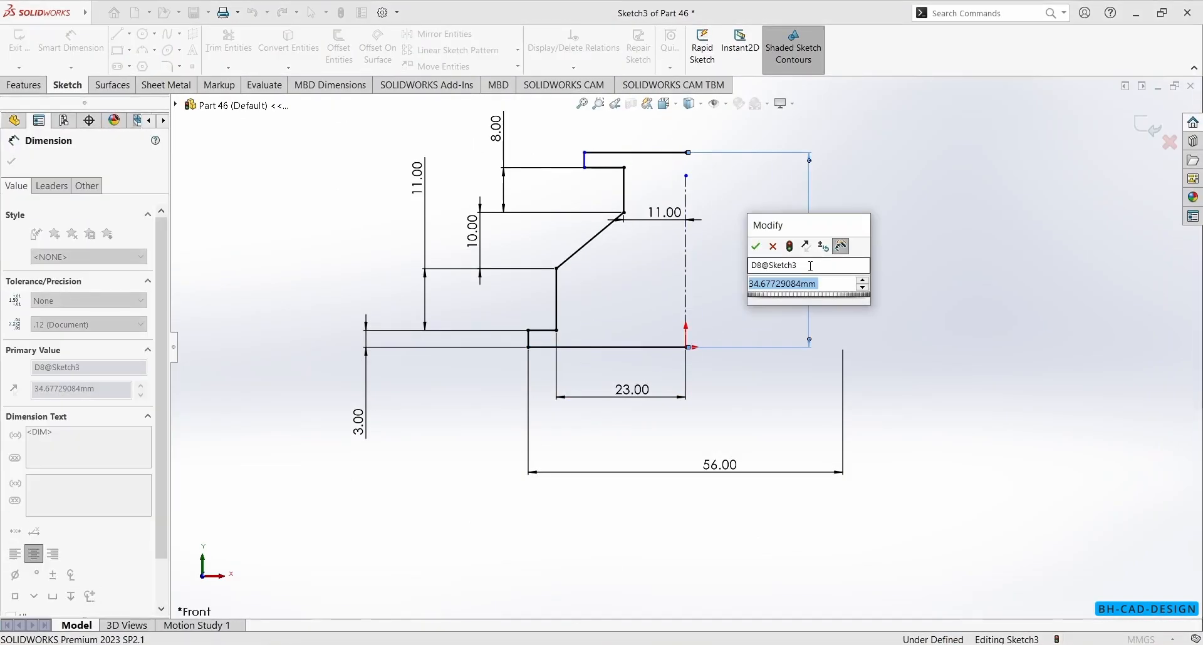
text(35)
key(Return)
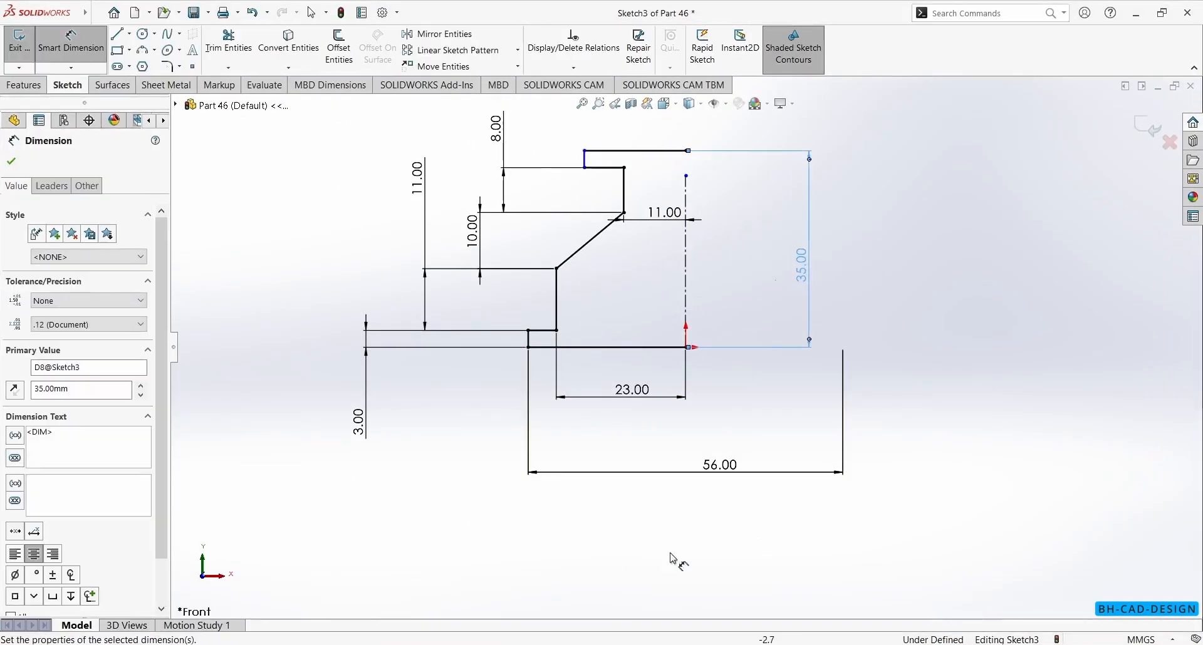
Step: Dimension the top flange's full width across the centreline as 34 mm, following the reference drawing
click(728, 644)
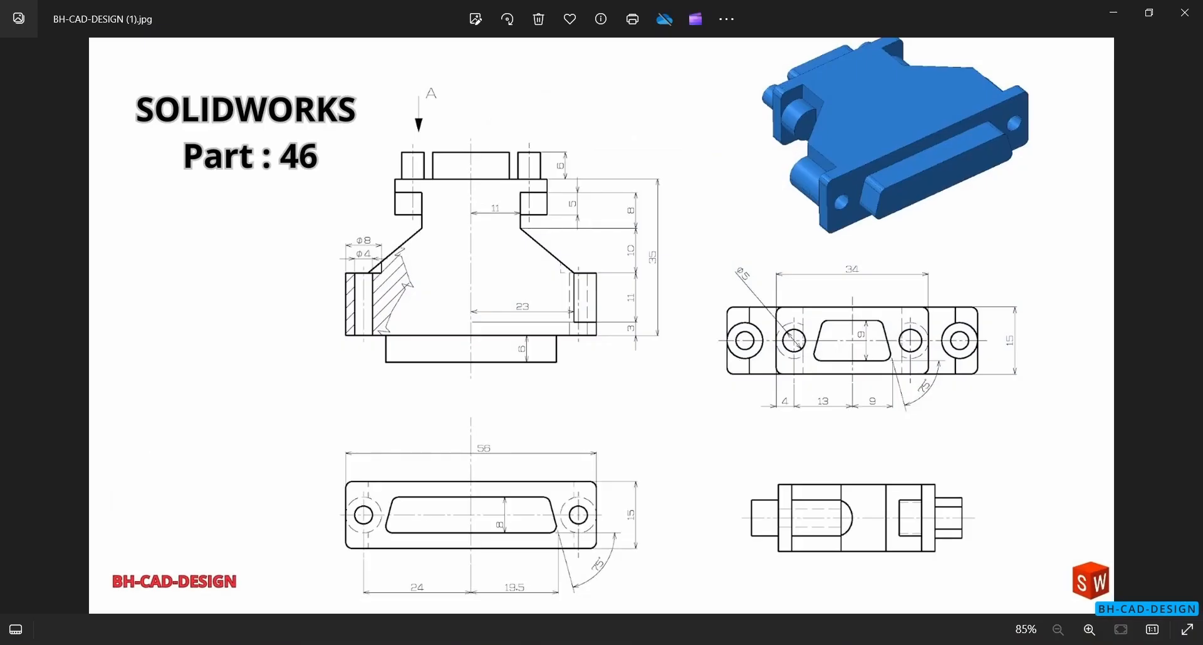
click(728, 644)
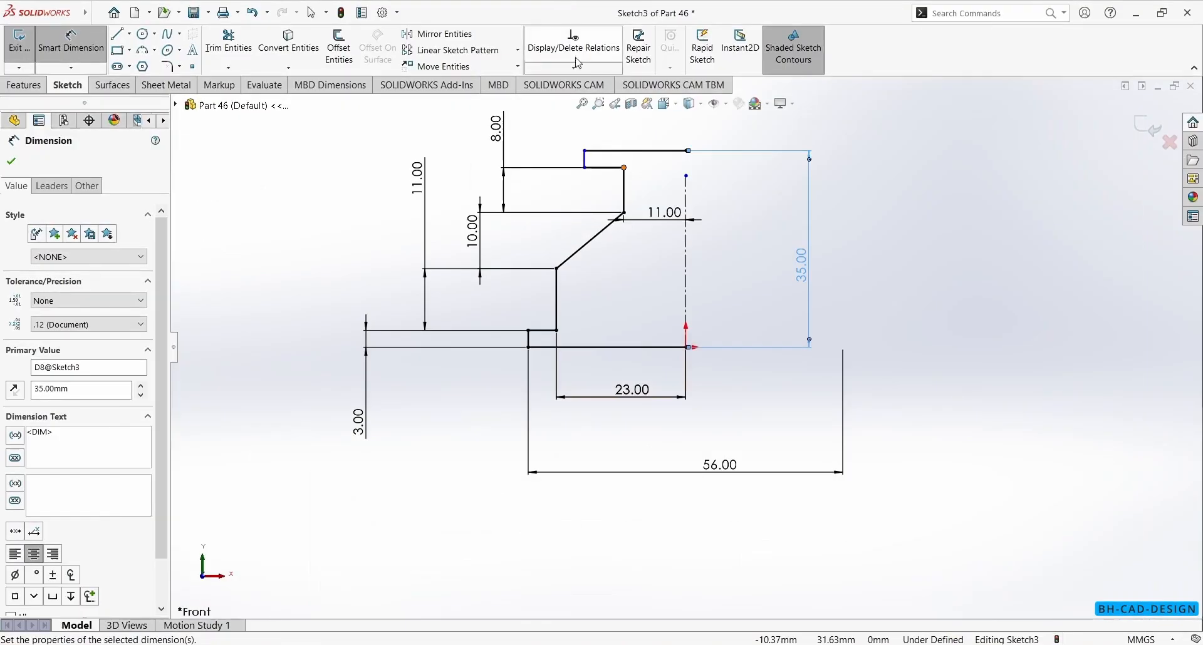
click(585, 164)
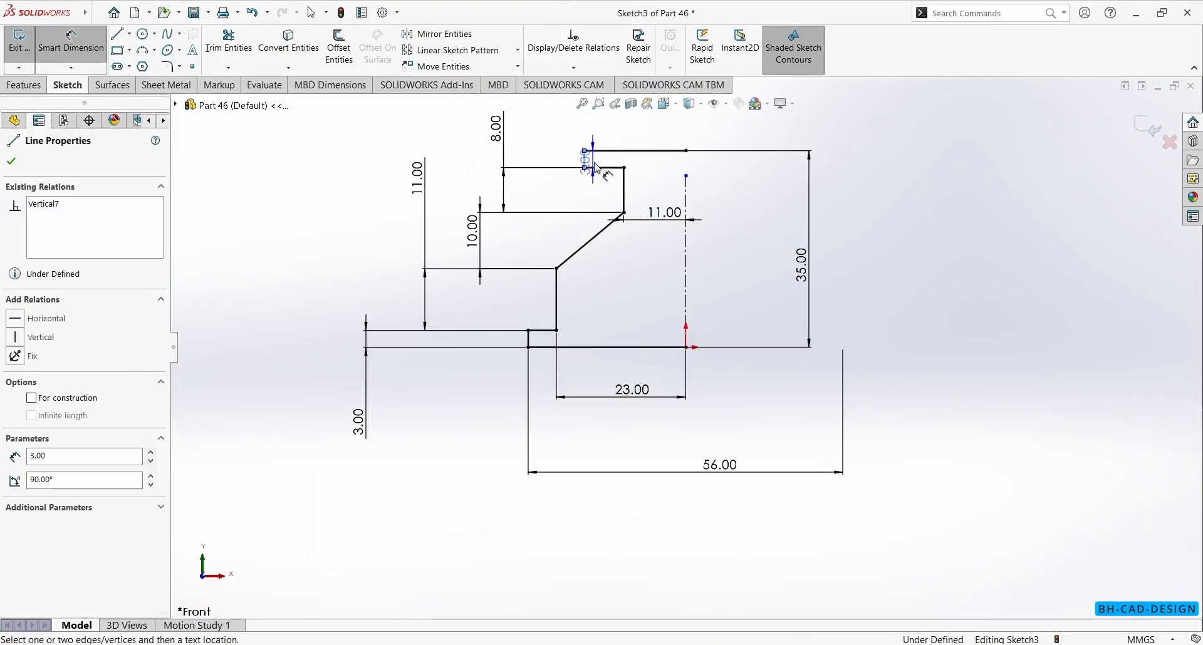
click(686, 195)
click(721, 123)
text(34)
key(Return)
Step: Extend the vertical centreline above the profile's top line and mirror the half-profile about it
scroll(717, 164, up, 2)
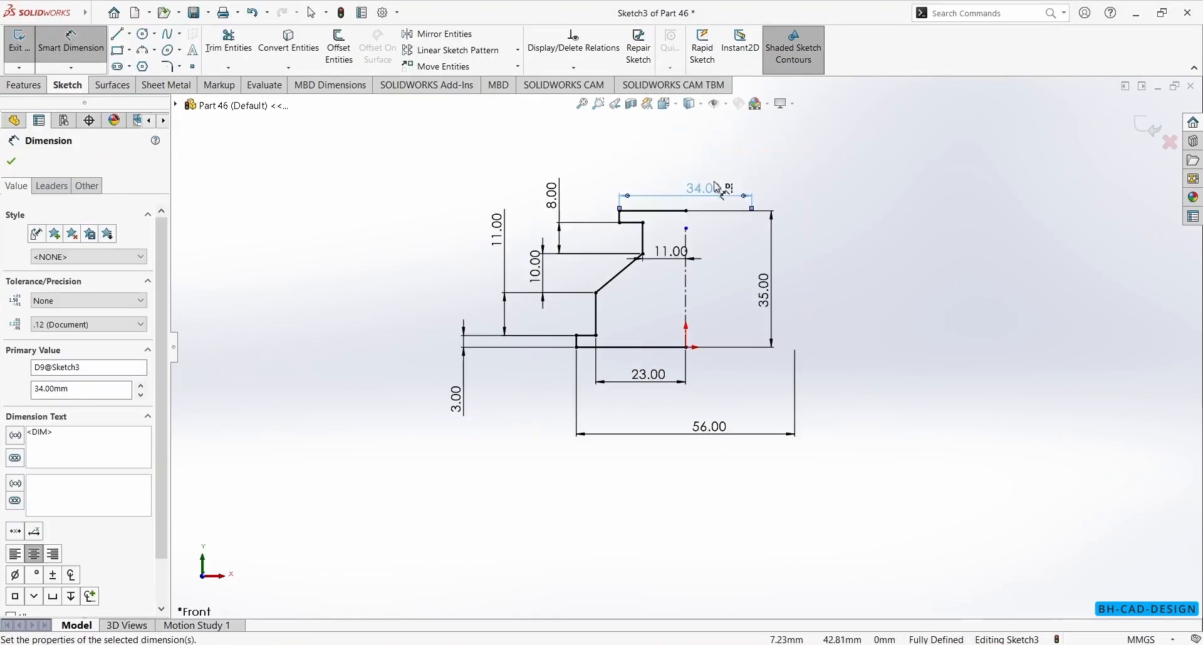
scroll(714, 181, down, 3)
click(660, 296)
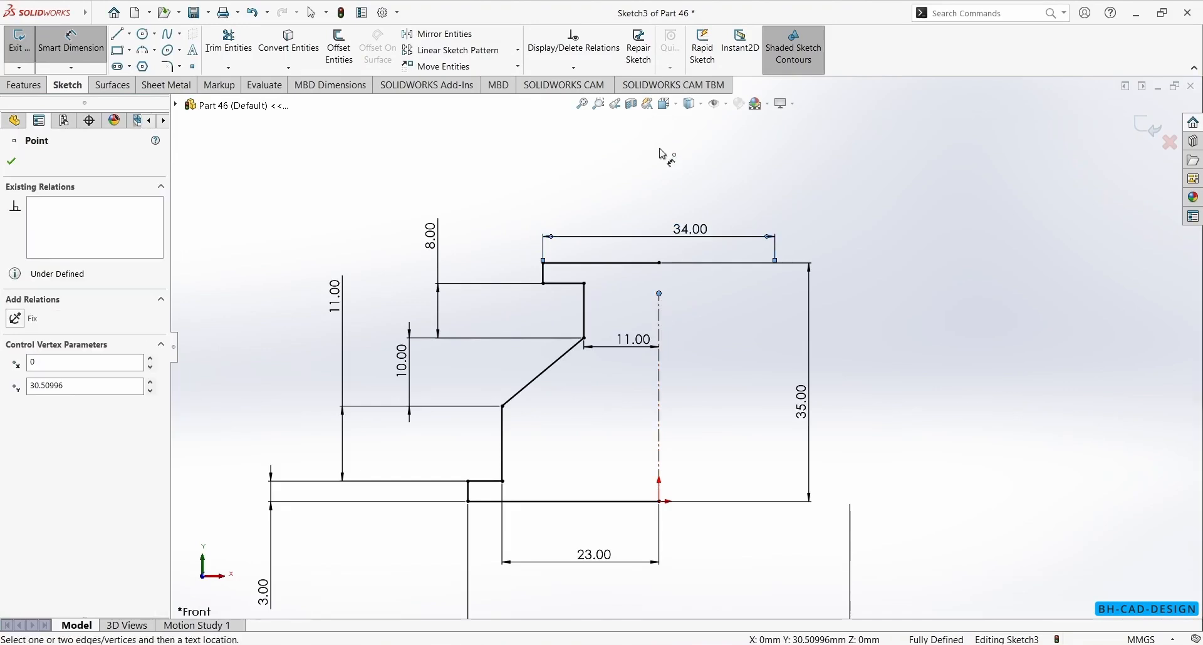
key(Escape)
drag(659, 295, 660, 188)
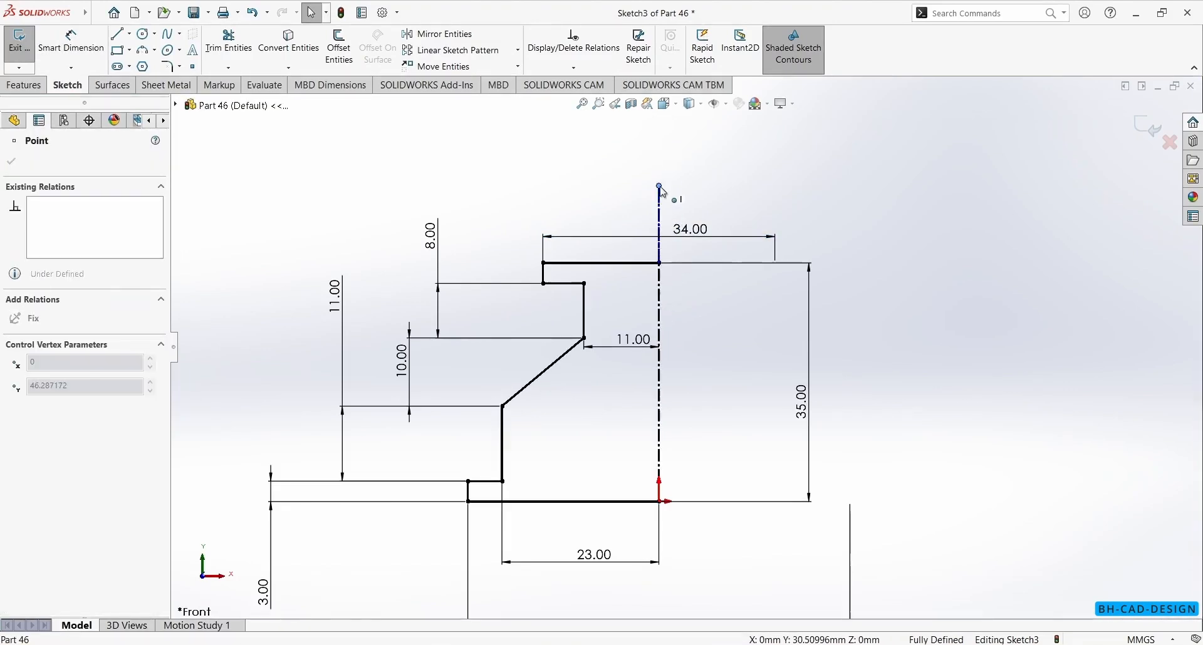
scroll(681, 320, up, 2)
key(Escape)
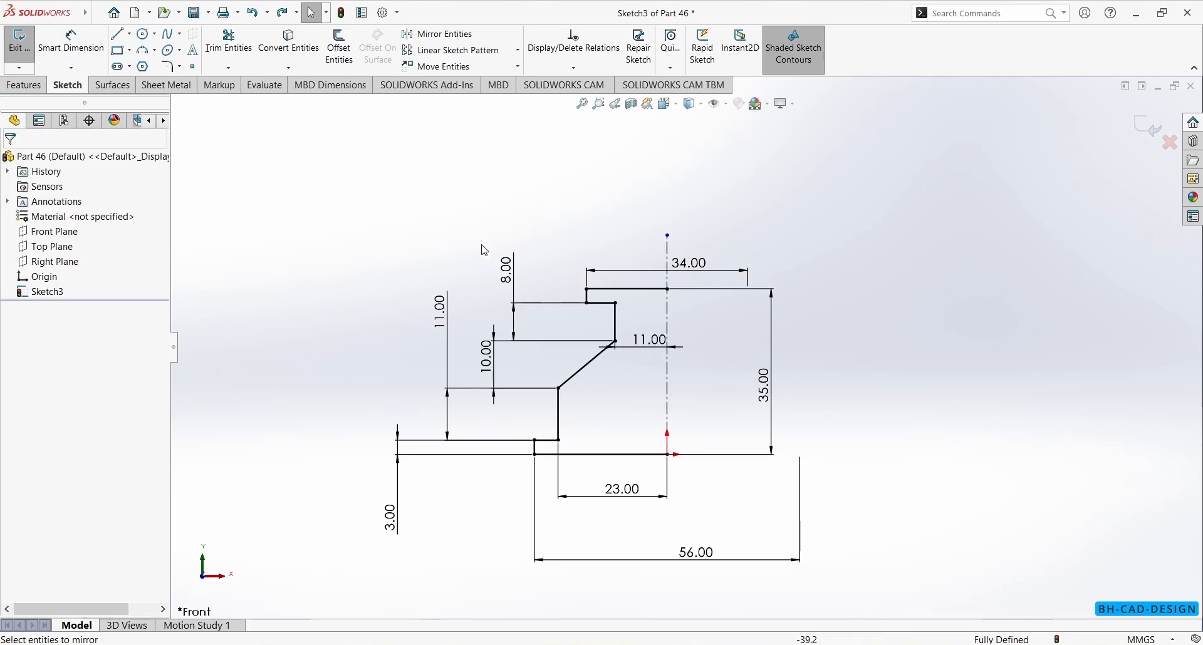
drag(464, 202, 879, 550)
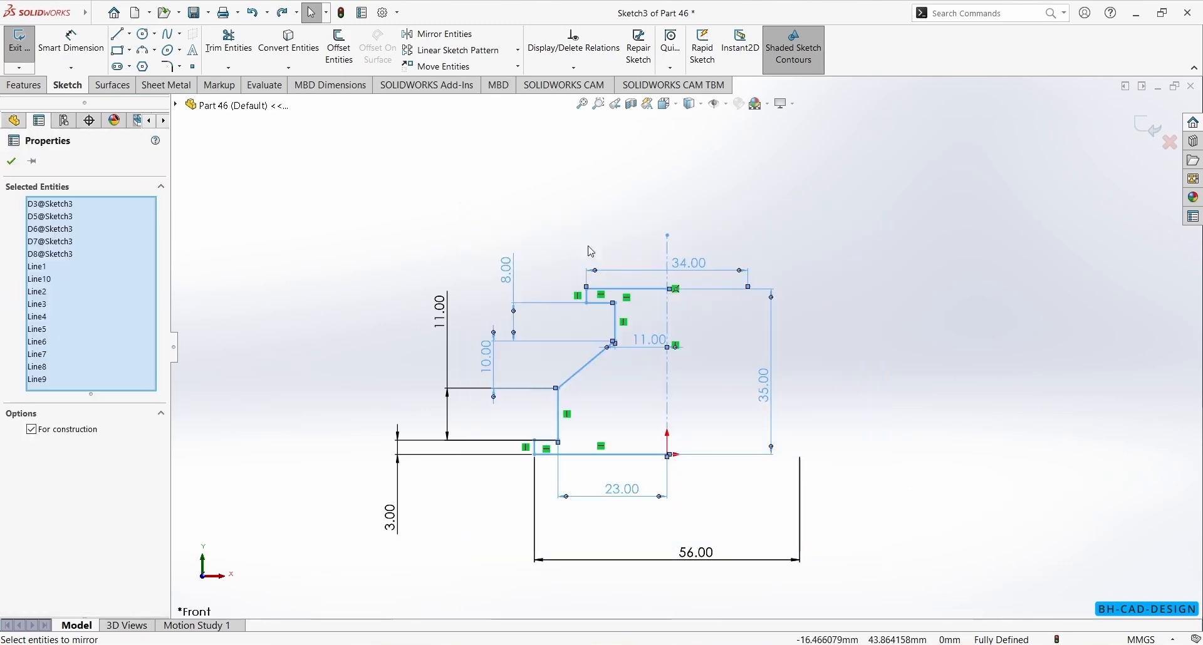
click(447, 36)
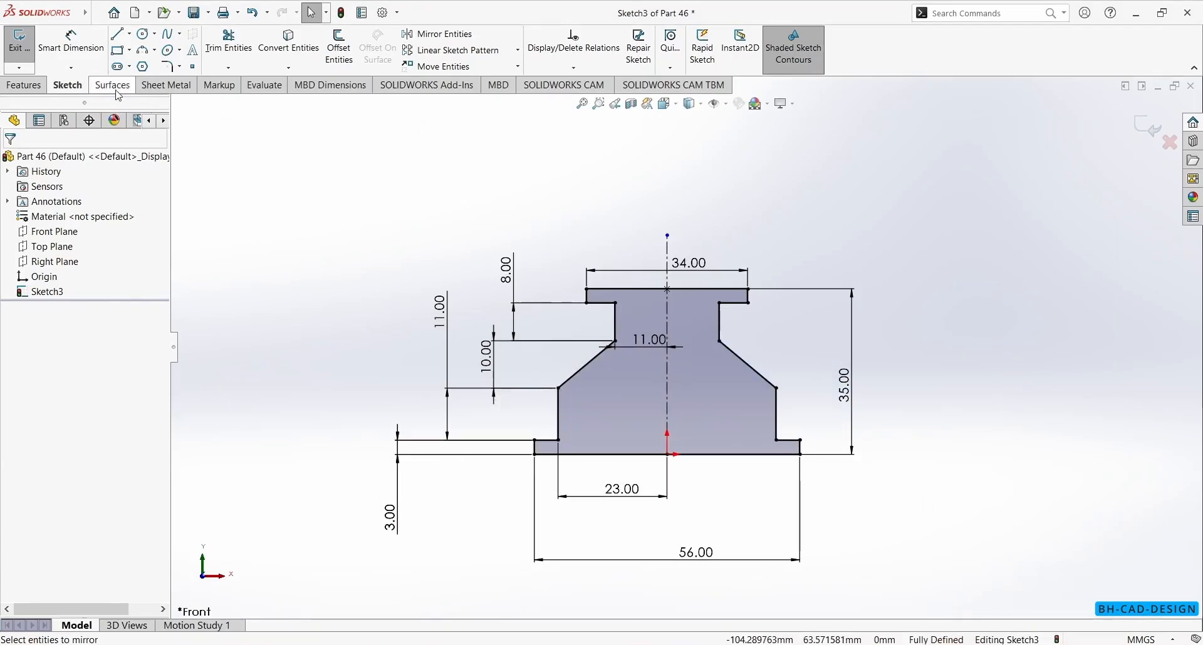
Step: Extrude the closed, mirrored profile into a solid body
click(25, 84)
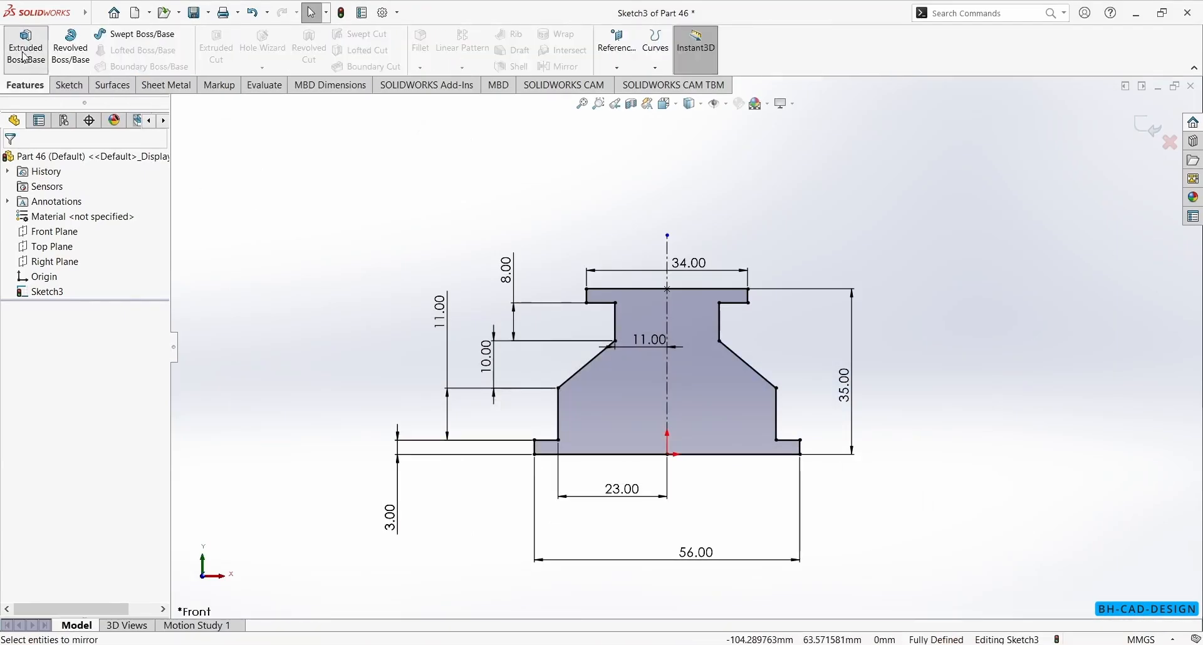
click(26, 57)
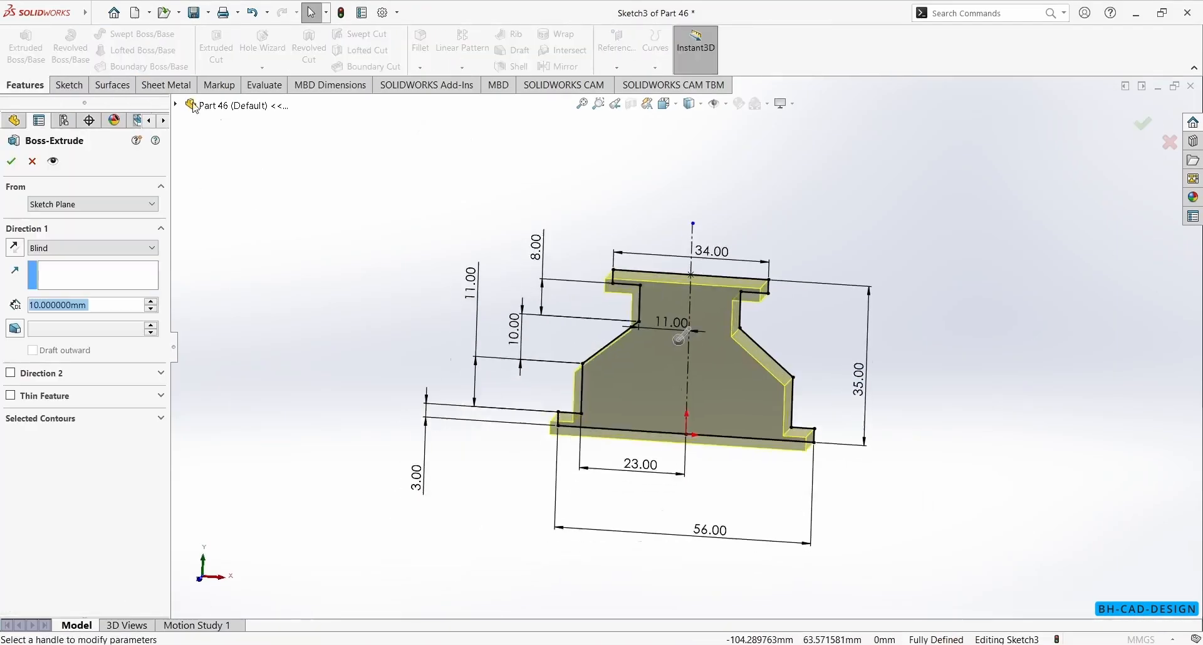
right_click(221, 123)
click(327, 302)
mouse_move(667, 437)
middle_down()
mouse_move(858, 515)
mouse_move(719, 510)
mouse_move(513, 263)
middle_up()
key(f)
Step: Fillet the four short corner edges of the wide base flange with a 2 mm radius
click(418, 50)
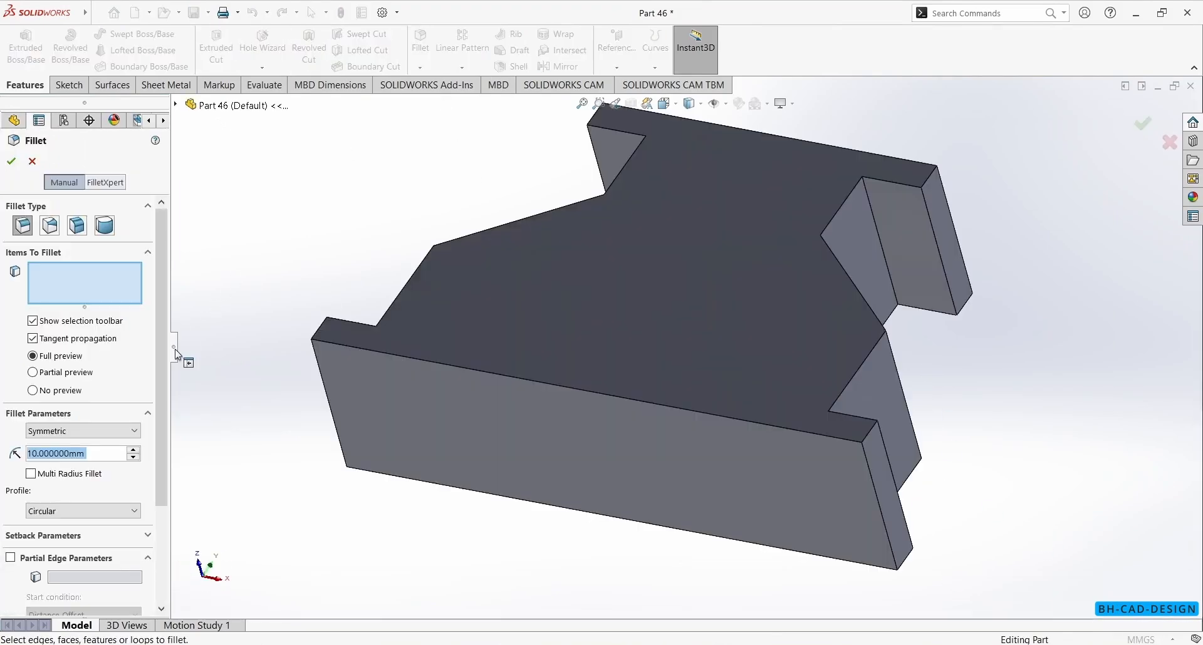
text(2)
key(Return)
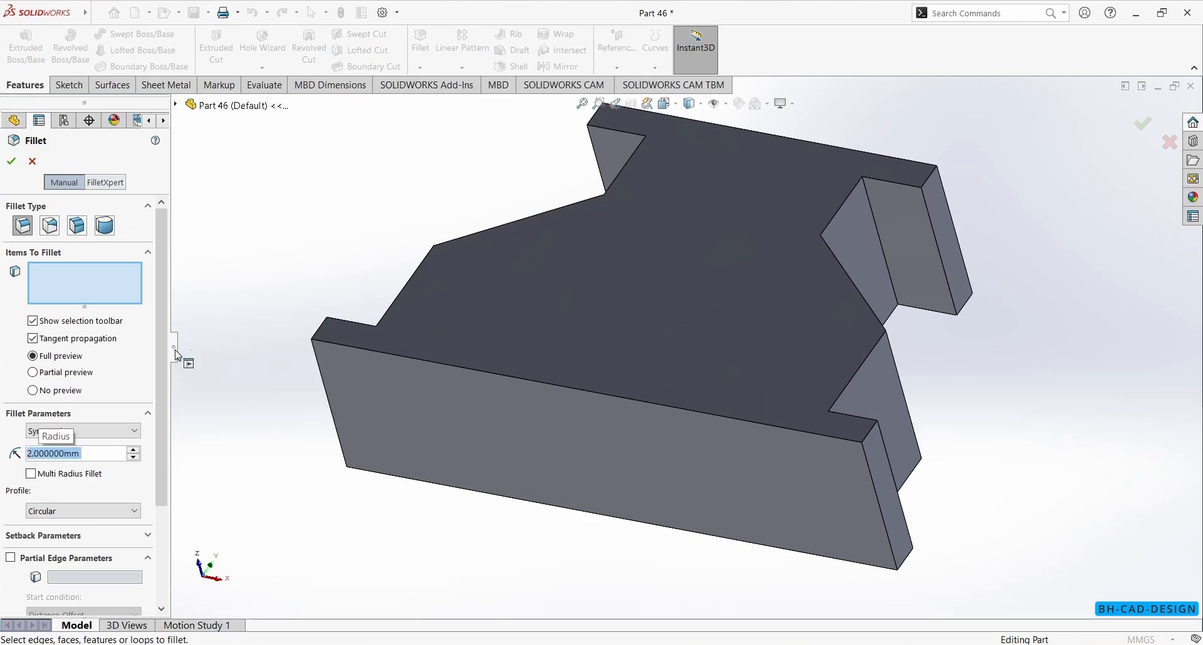
click(868, 439)
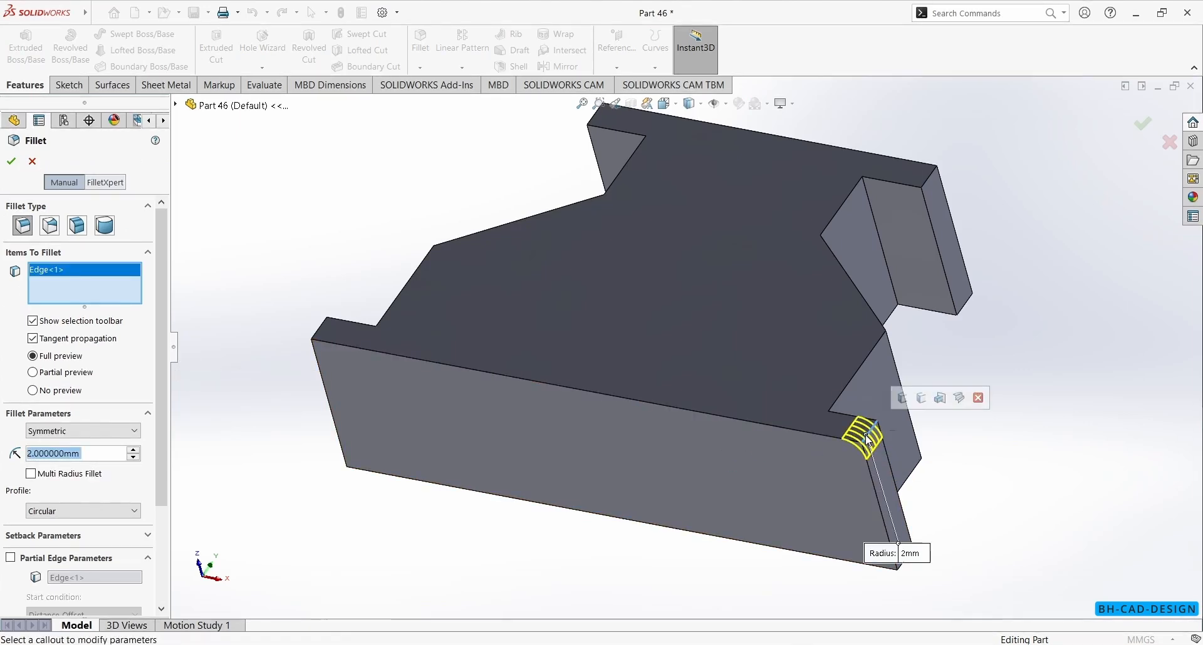
click(902, 401)
click(7, 165)
Step: Fillet the four short corner edges of the narrower top flange with a 2 mm radius
scroll(265, 212, up, 3)
middle_drag(401, 257, 631, 266)
middle_drag(464, 368, 659, 532)
scroll(632, 304, down, 3)
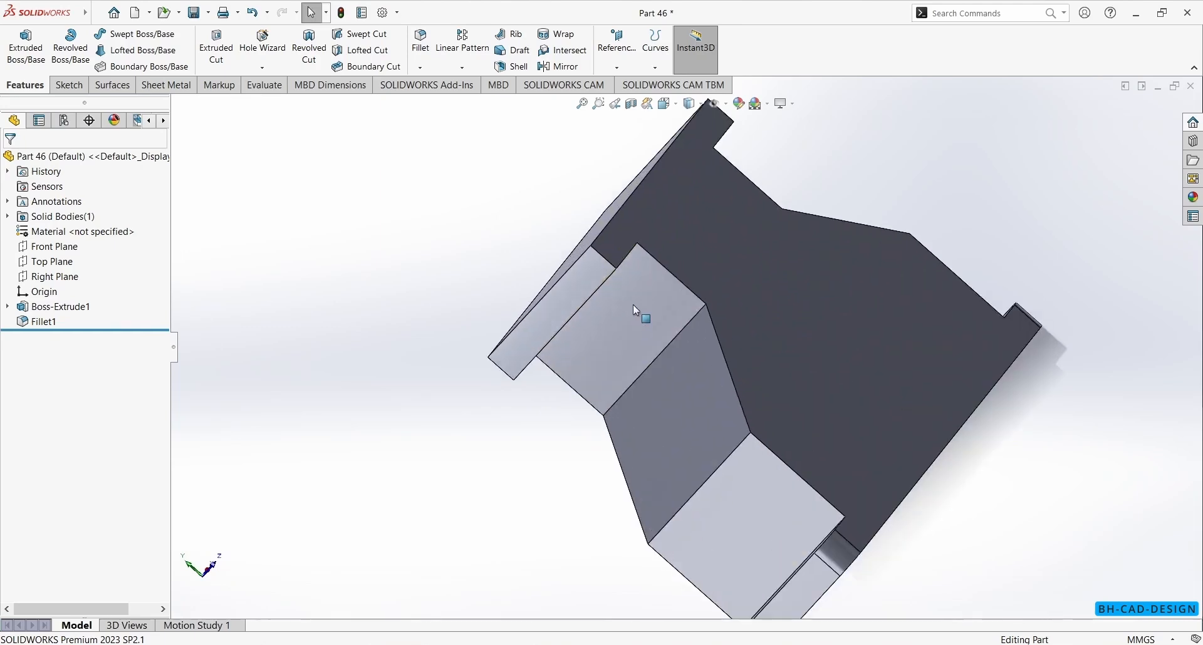
click(420, 41)
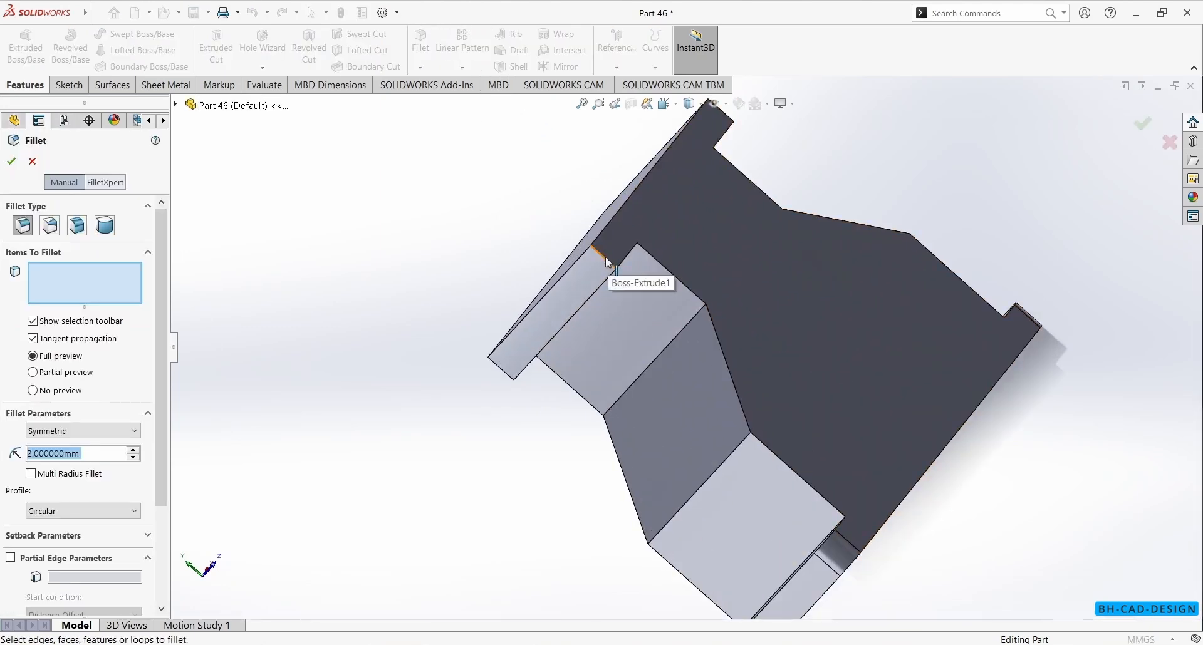
click(606, 256)
click(643, 220)
click(11, 161)
Step: Start a sketch on the underside of the base flange and draw a vertical centreline up from the origin beyond the face
middle_drag(339, 188, 697, 388)
click(753, 440)
click(787, 415)
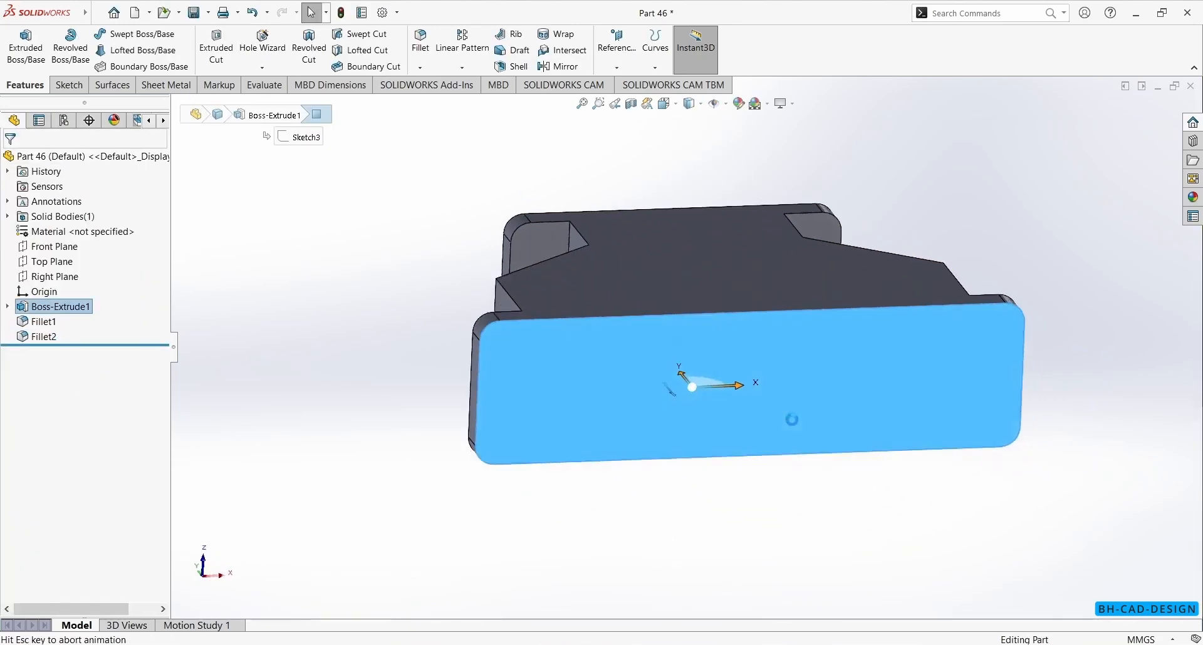
click(518, 644)
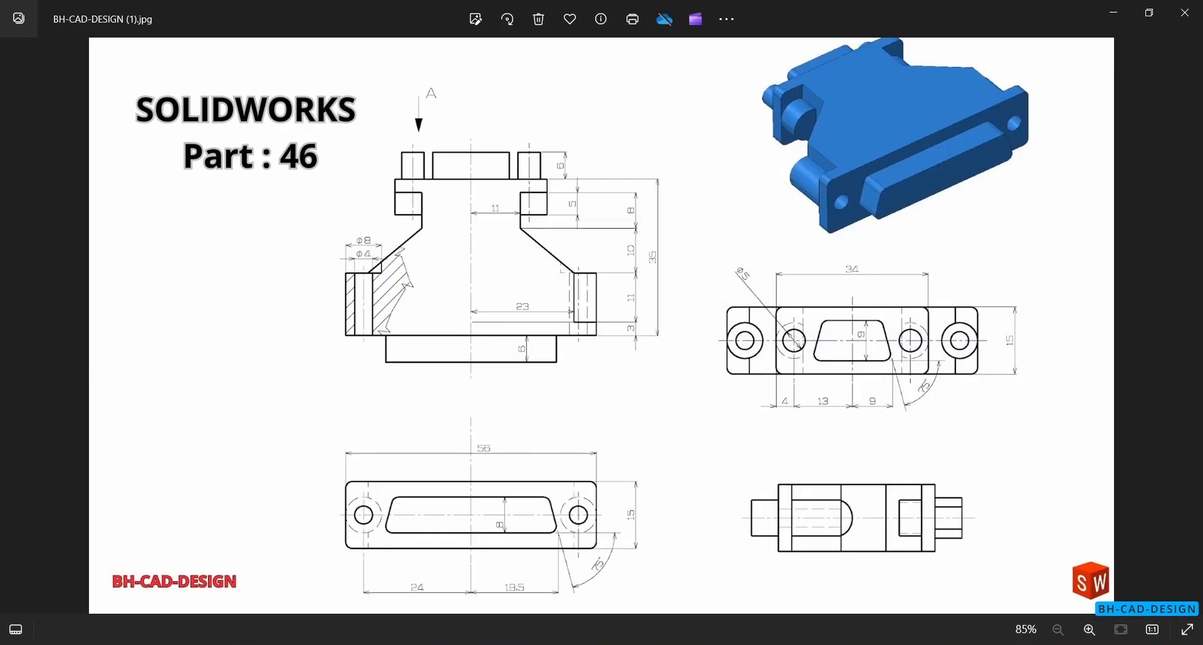
click(518, 644)
click(129, 34)
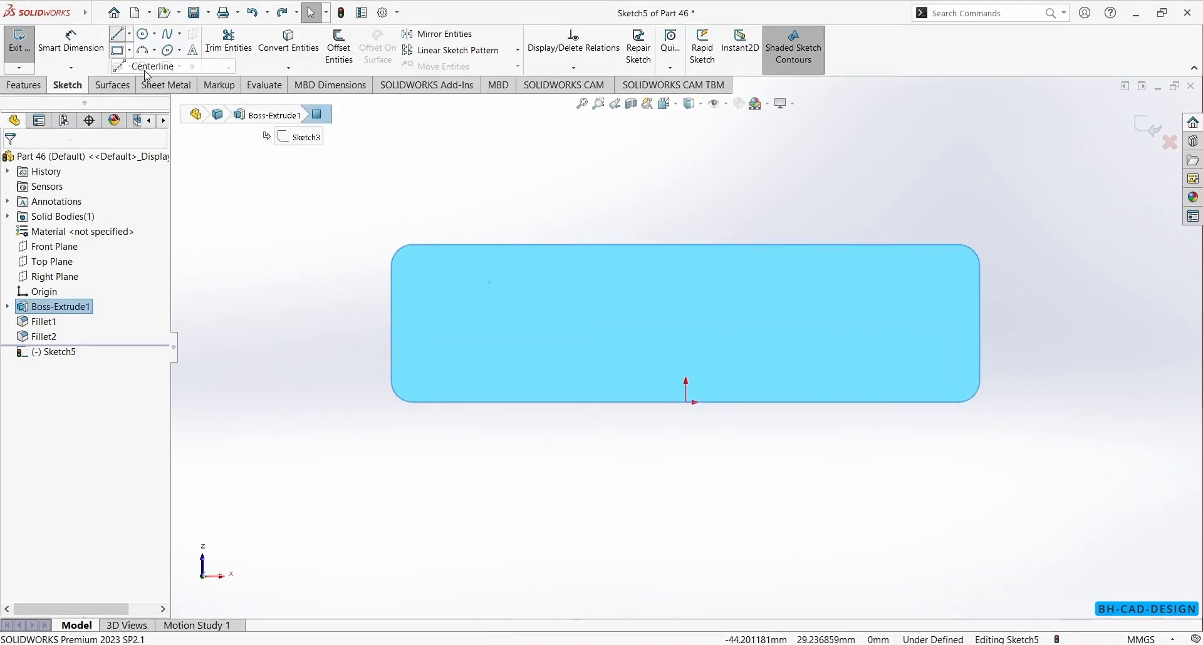
click(153, 65)
click(685, 402)
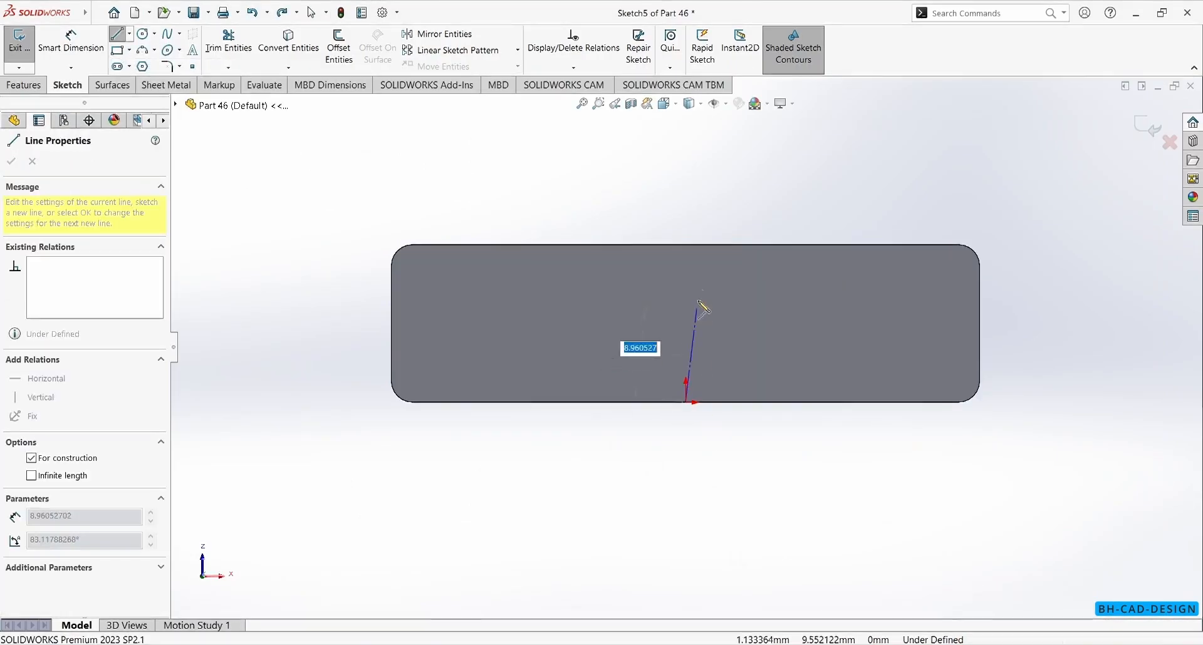
click(684, 160)
key(Escape)
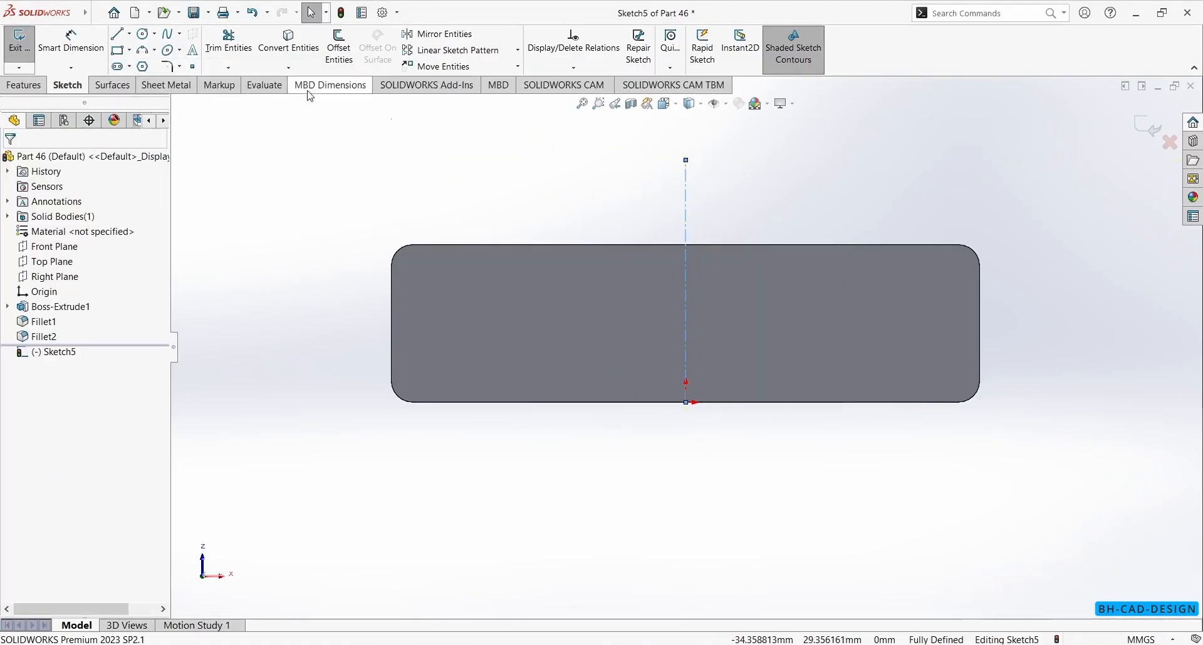
Step: Sketch an open half-trapezoid beside the centreline, with a horizontal upper line, a slanted side and a lower line about 21 mm long
click(118, 35)
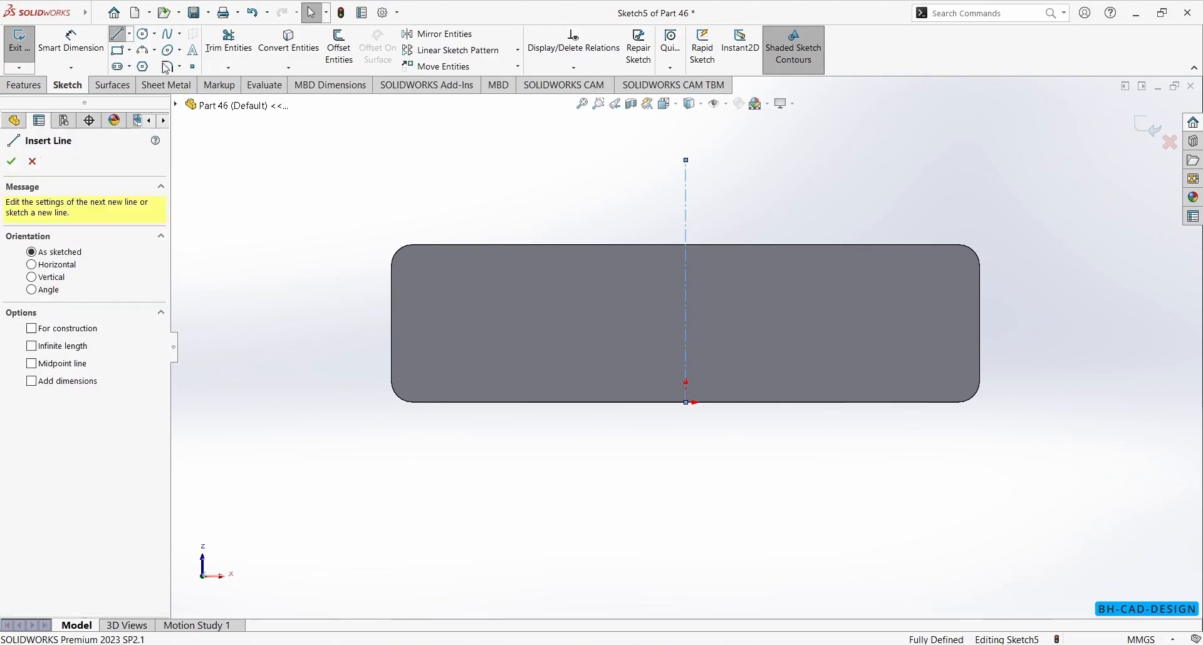
click(685, 292)
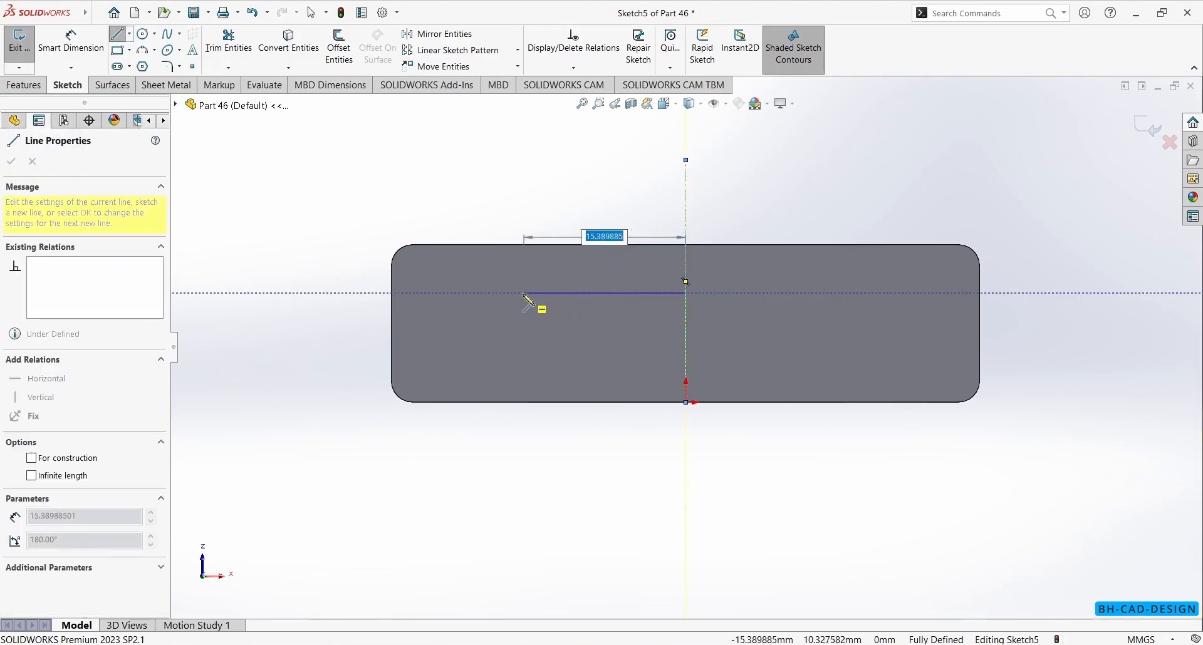
click(505, 293)
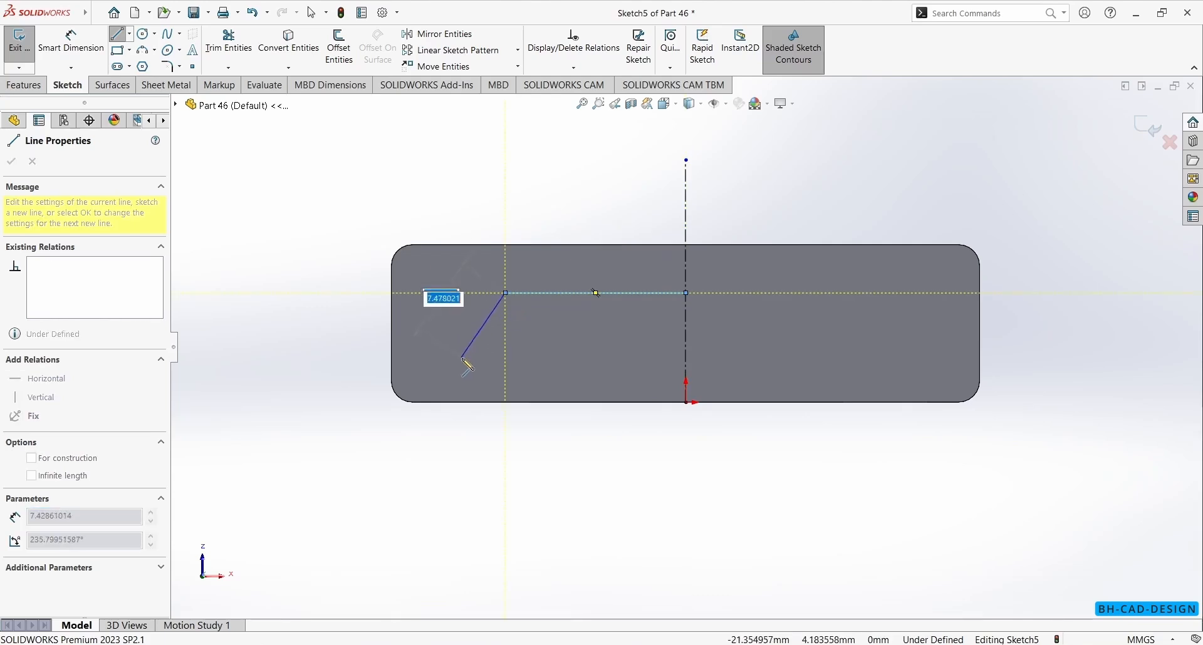
click(463, 362)
click(686, 361)
key(Escape)
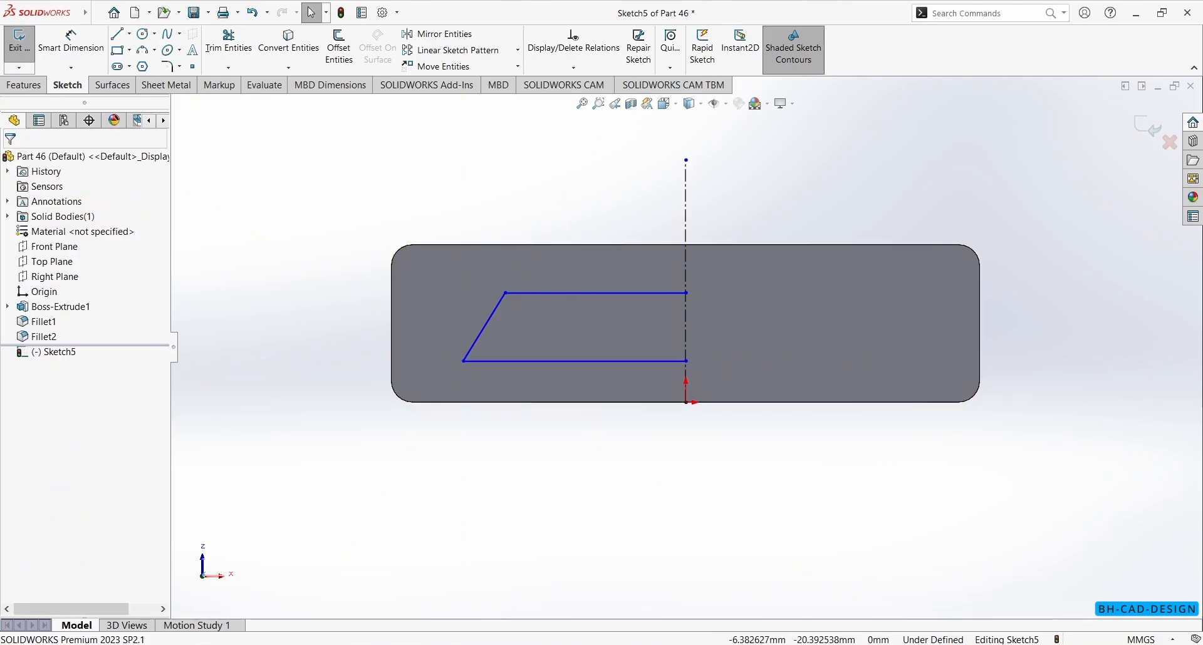
Step: Check the reference drawing and dimension the angle between the half-trapezoid's slanted side and lower line as 75 degrees
key(alt+Tab)
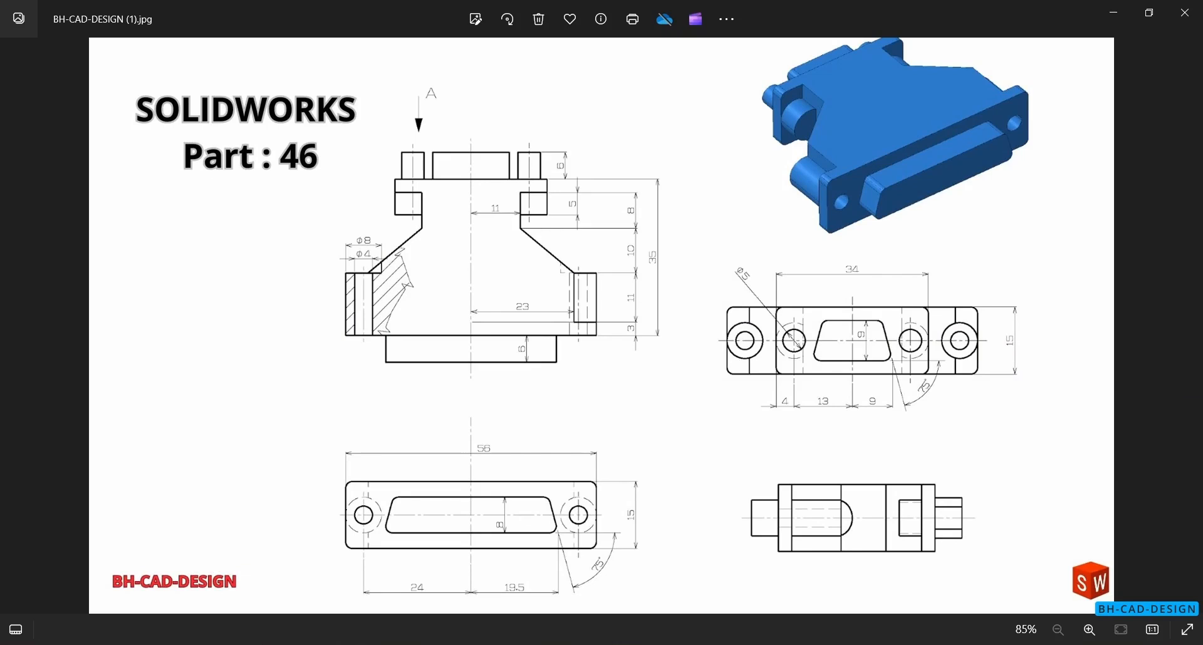
key(alt+Tab)
right_drag(598, 507, 598, 457)
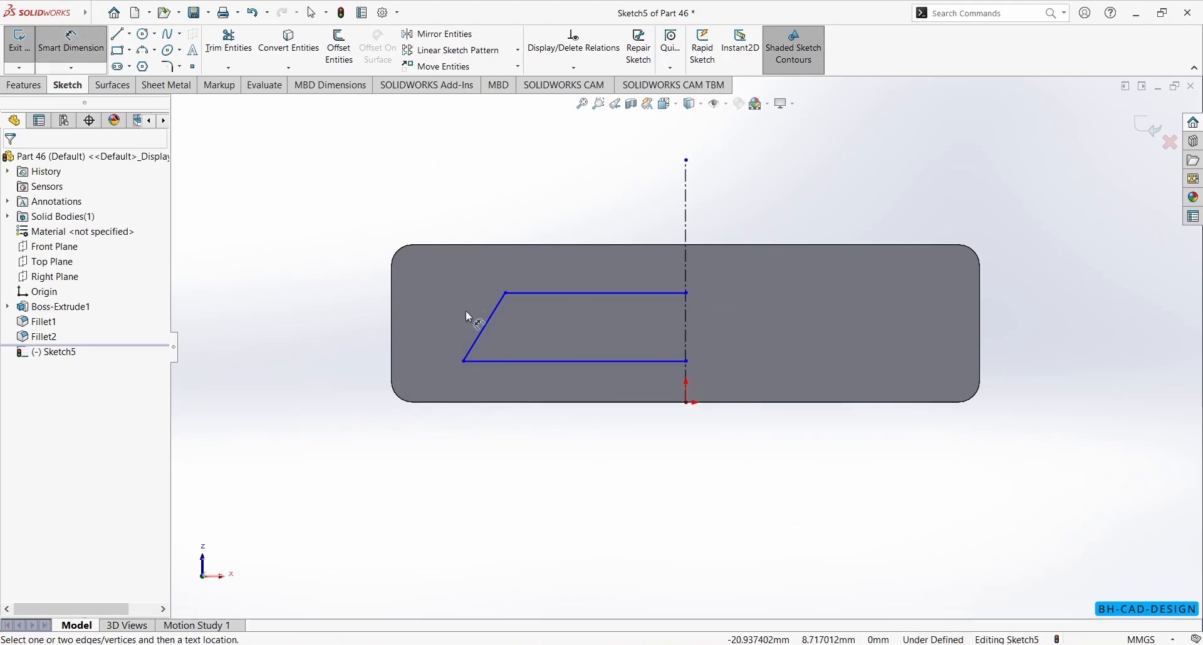
click(479, 345)
click(505, 362)
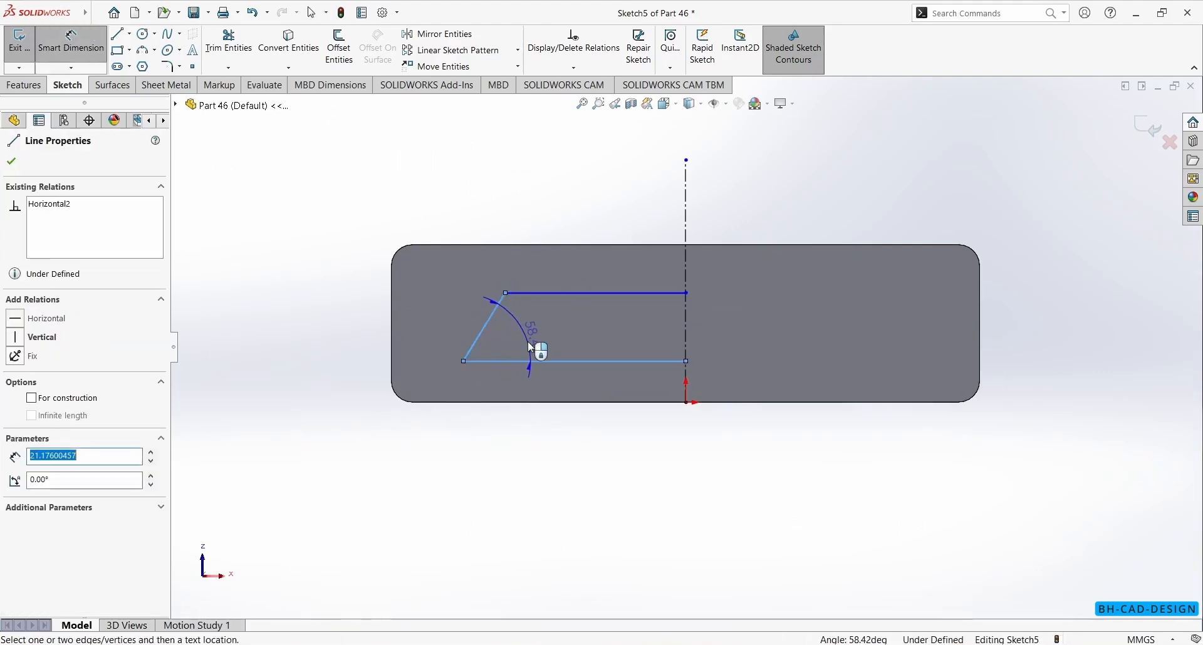
click(529, 345)
text(75)
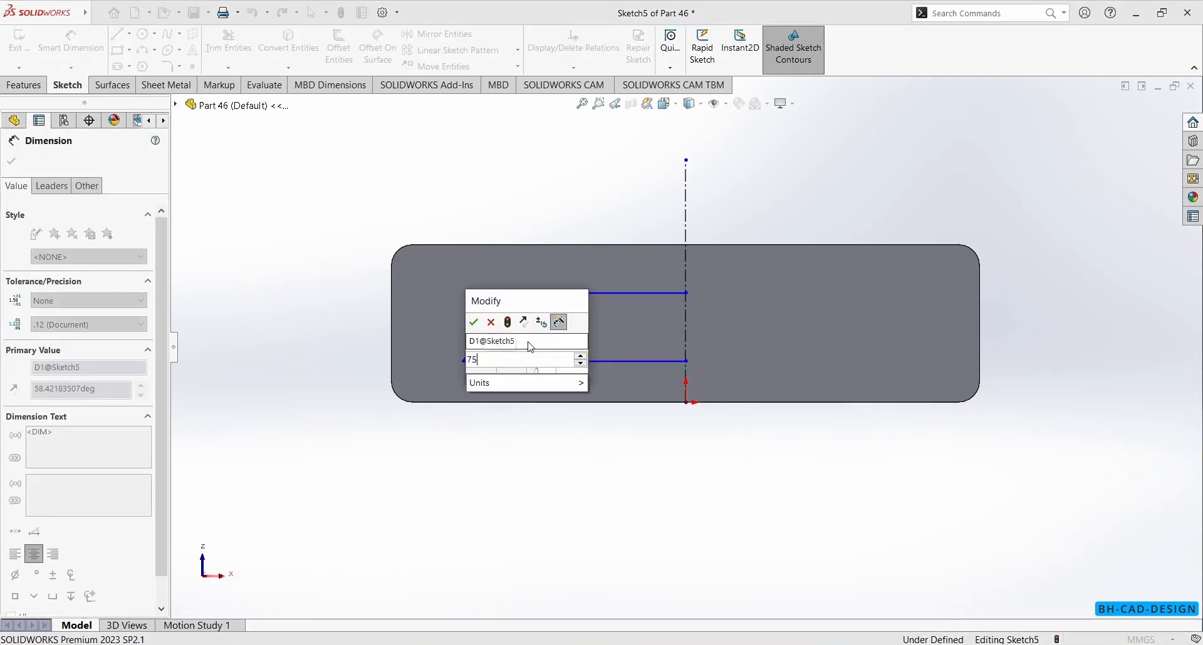
key(Return)
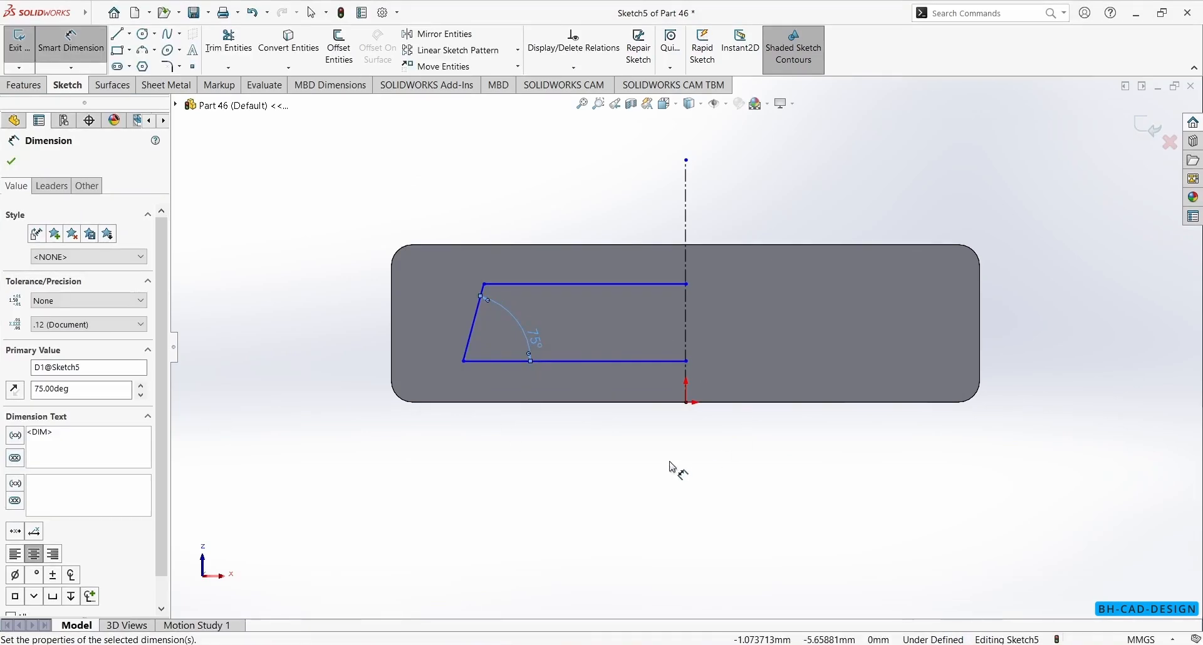
Step: Dimension the distance between the half-trapezoid's upper and lower lines as 8 mm
click(260, 280)
click(657, 285)
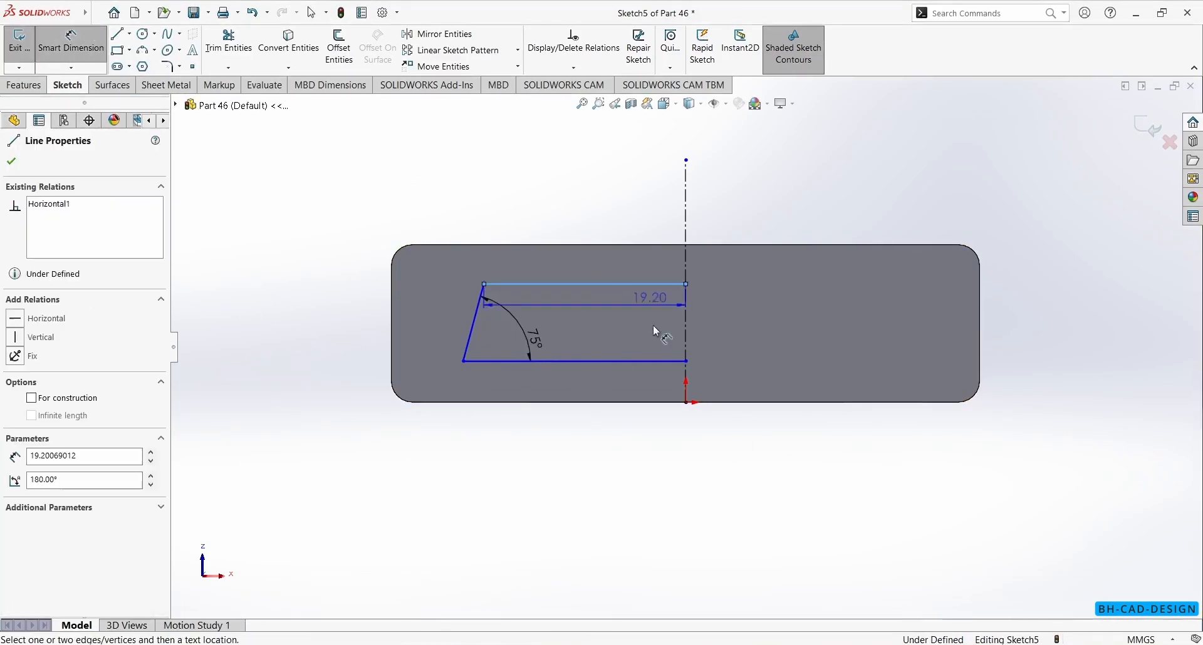
click(659, 362)
click(351, 320)
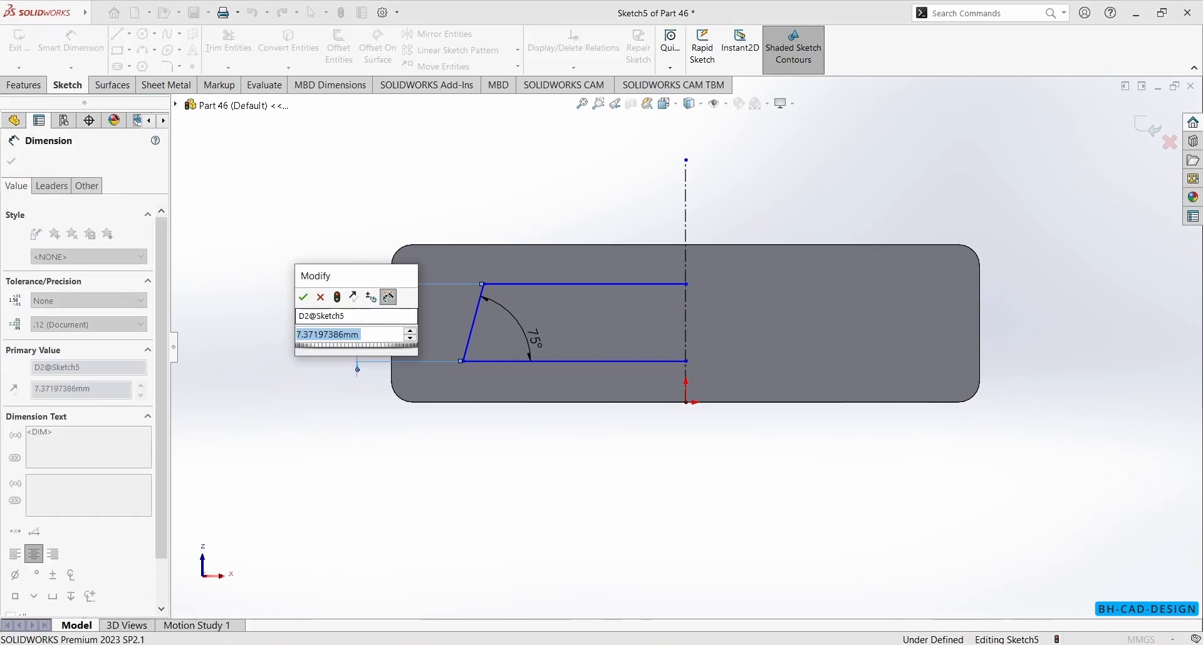
text(8)
key(Return)
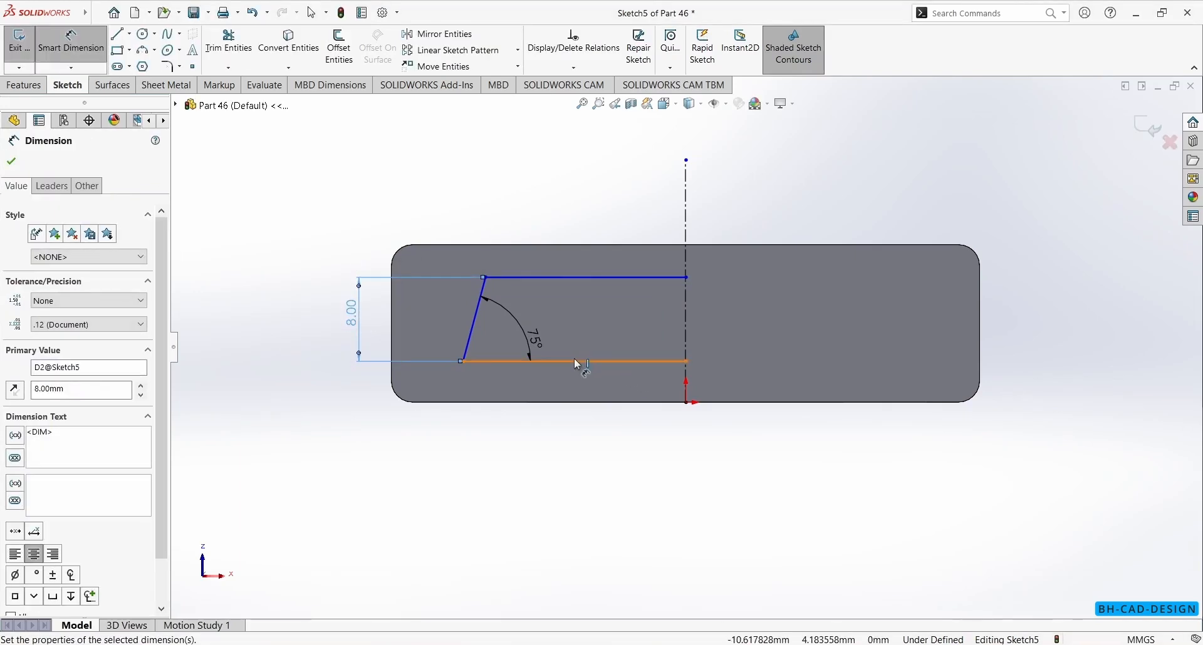
Step: Dimension the horizontal distance from the half-trapezoid's lower outer corner to the vertical centreline as 19.5 mm
click(465, 364)
click(686, 354)
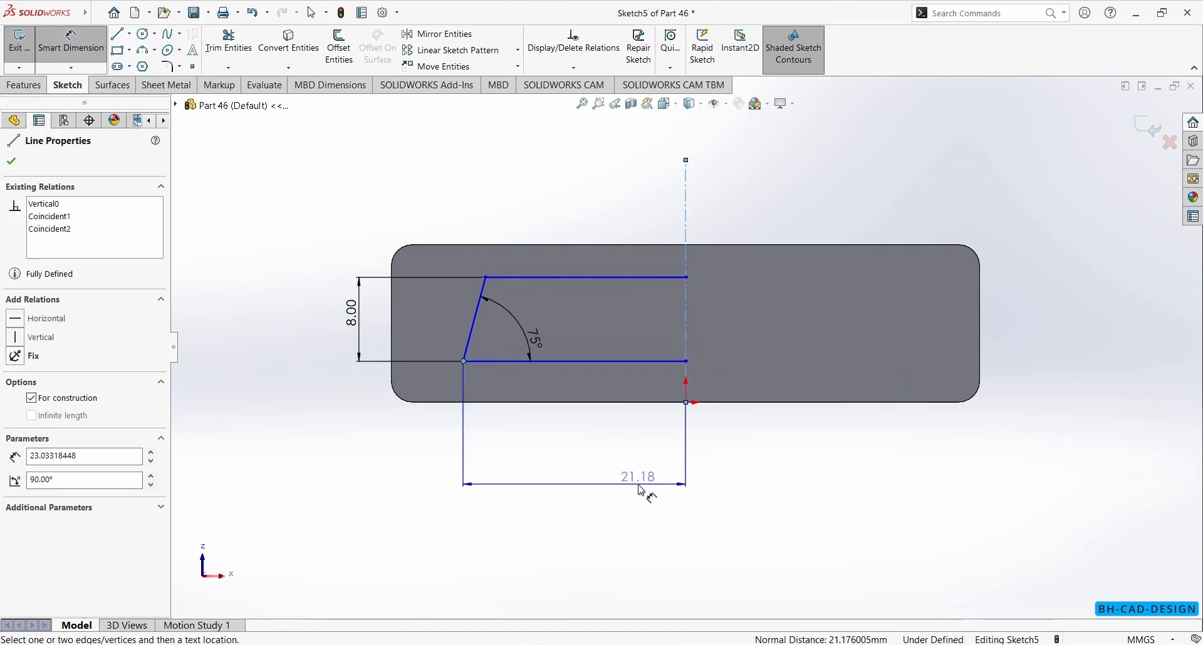
click(639, 484)
text(19.5)
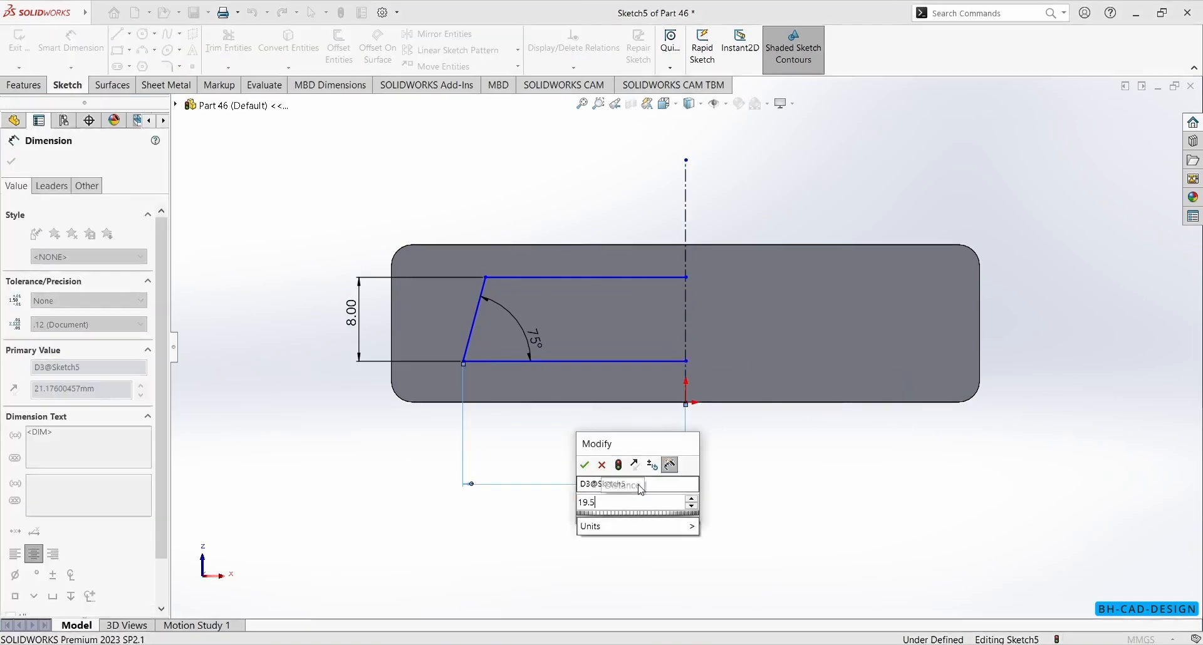
key(Return)
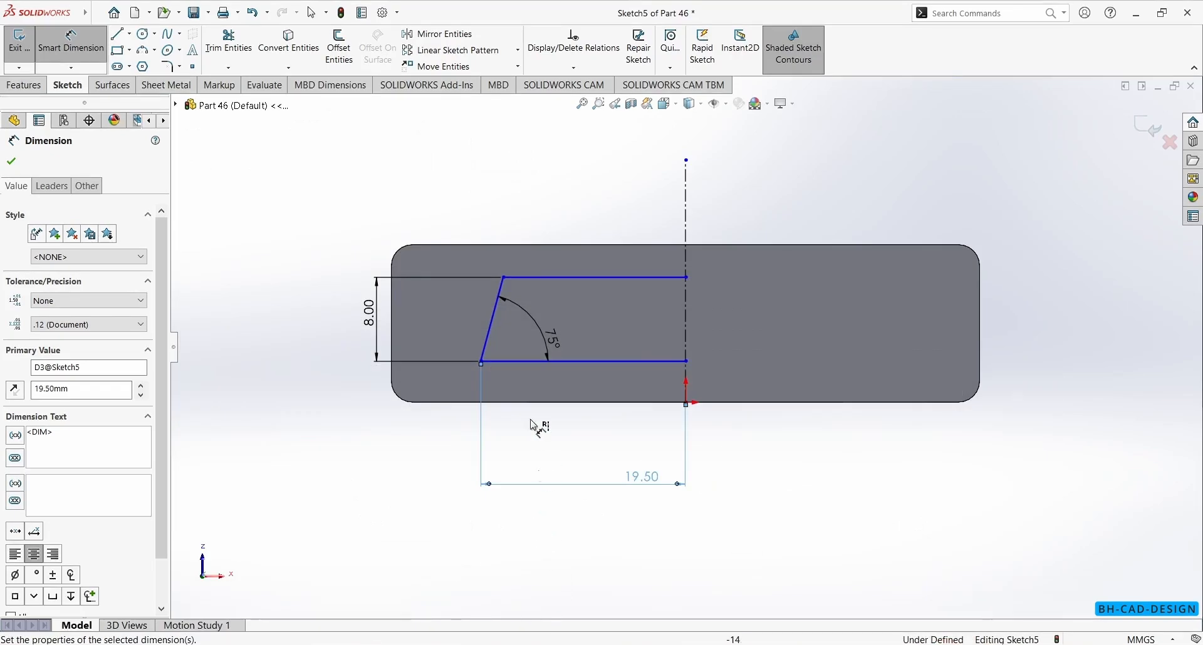
Step: Draw a horizontal centreline across the base flange face between the midpoints of its two short side edges
click(130, 35)
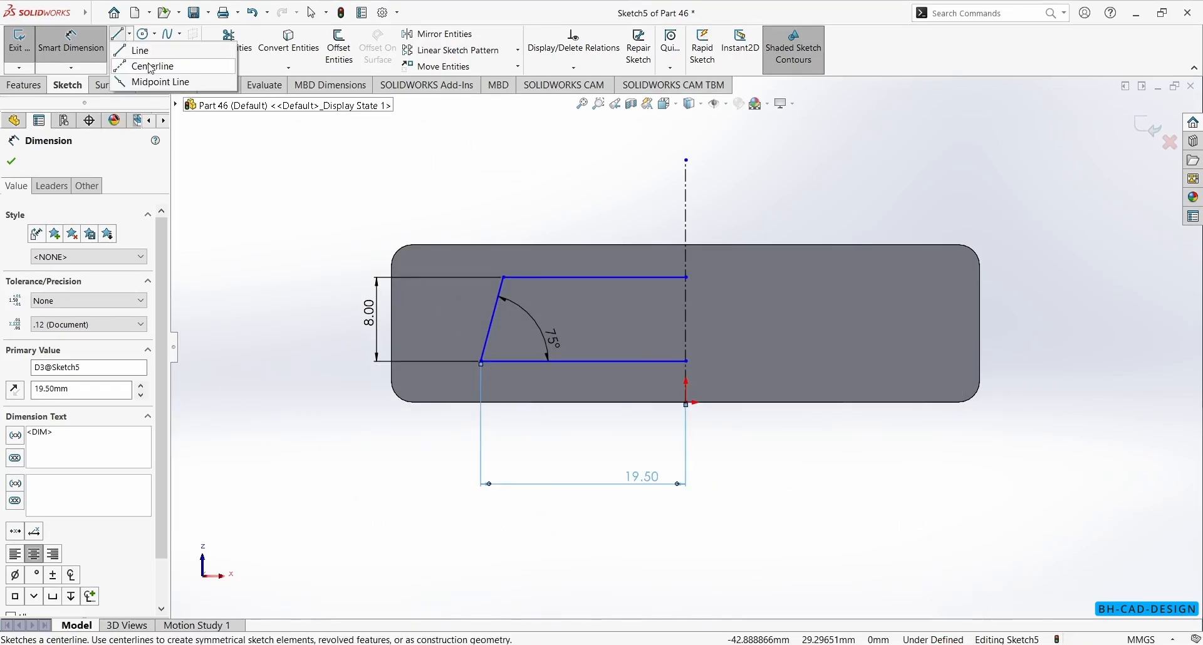
click(148, 65)
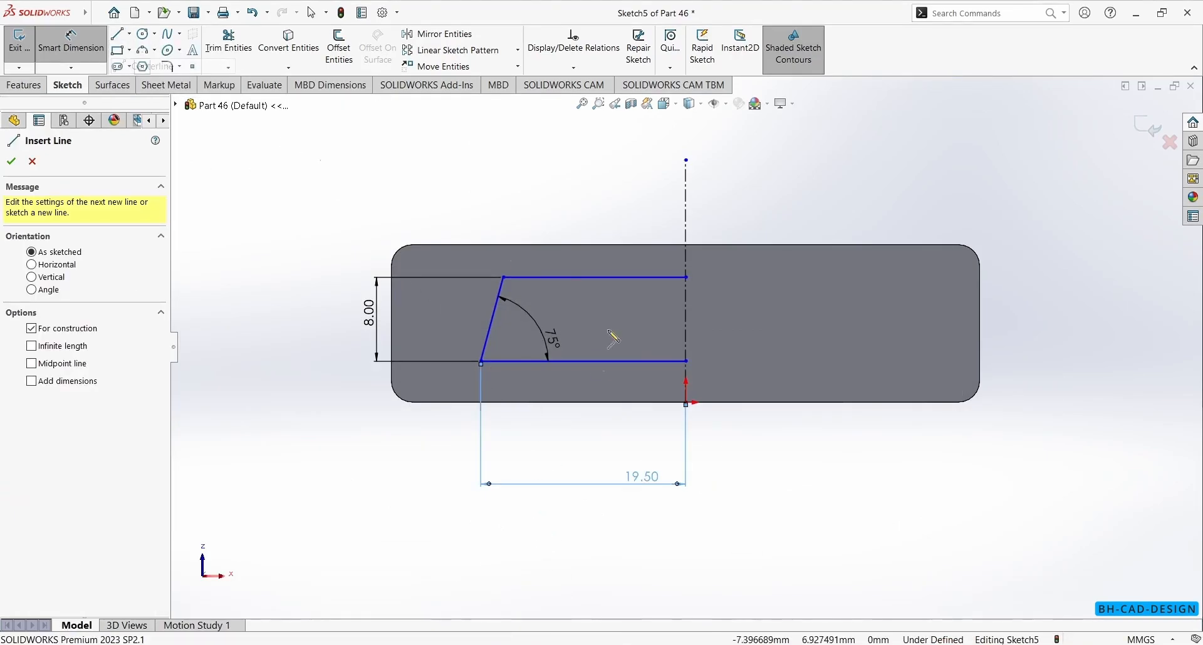
click(391, 324)
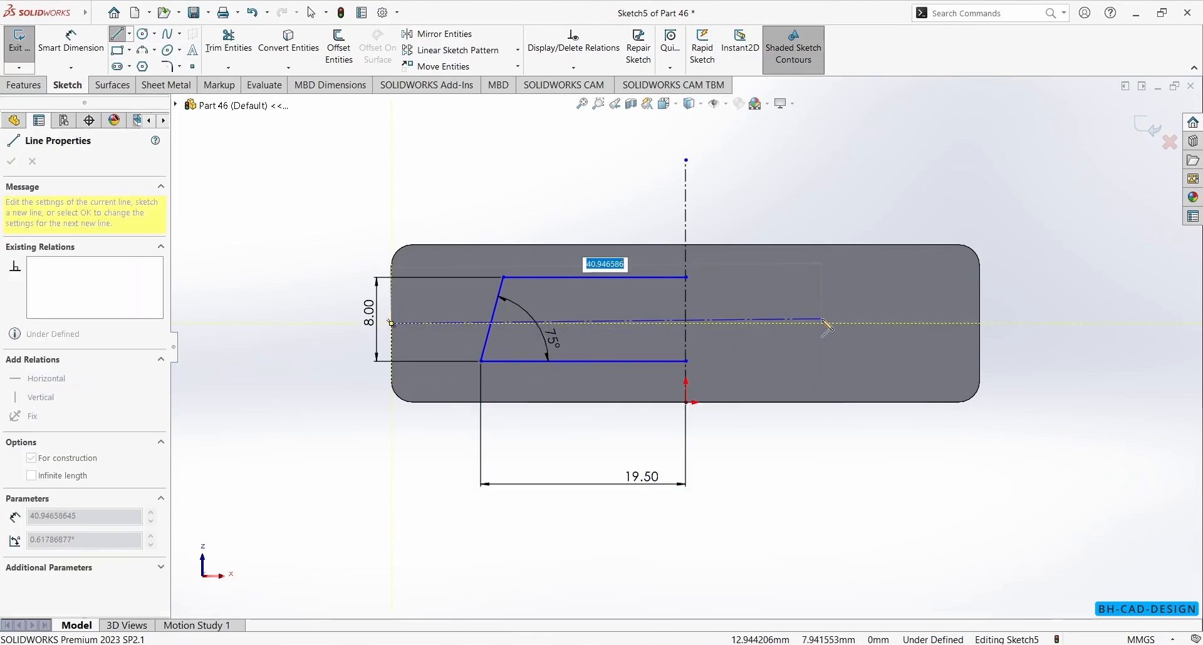
click(981, 323)
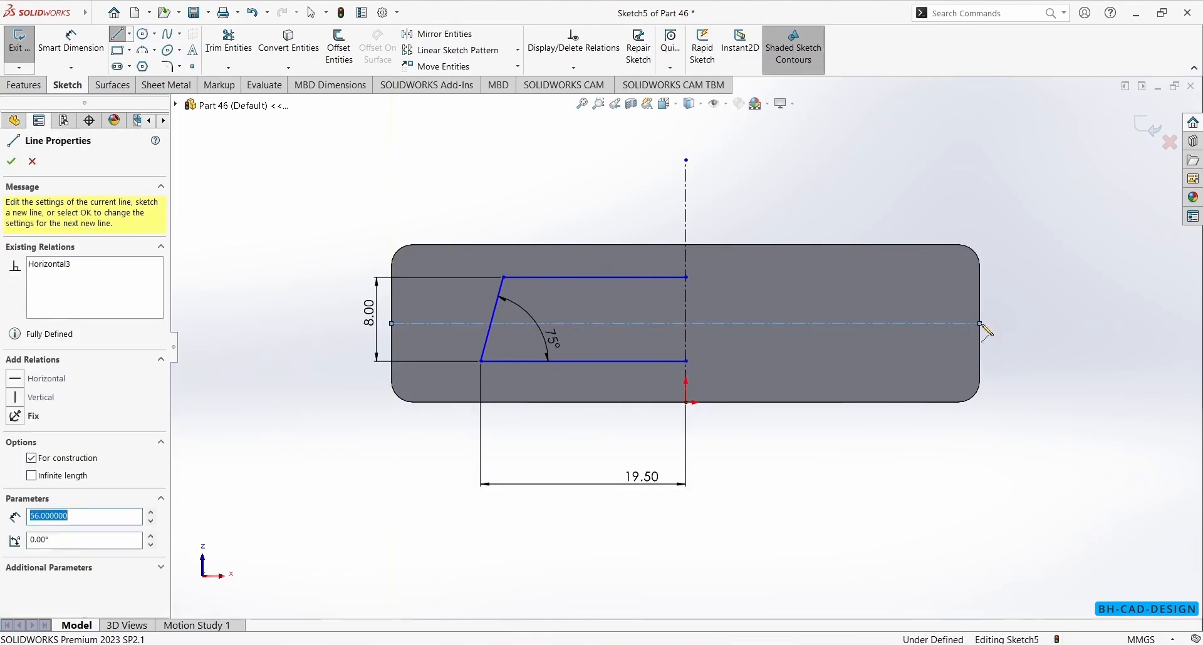
key(Escape)
Step: Make the half-trapezoid's upper and lower lines symmetric about the horizontal centreline
click(629, 278)
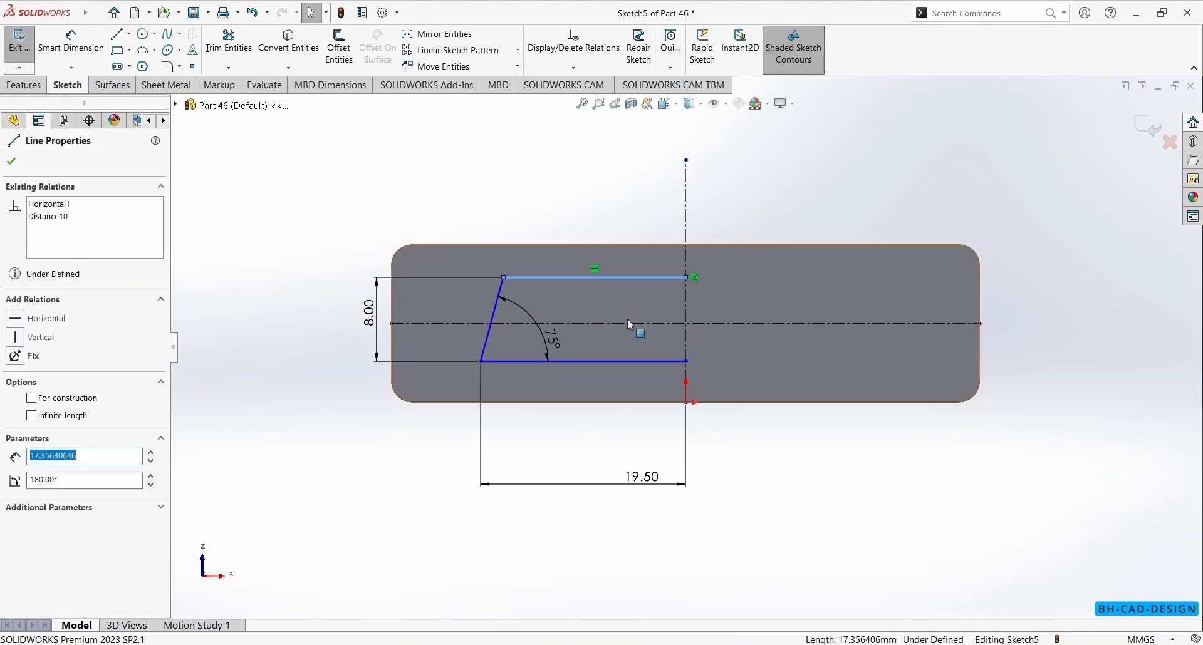
ctrl+click(629, 323)
ctrl+click(629, 361)
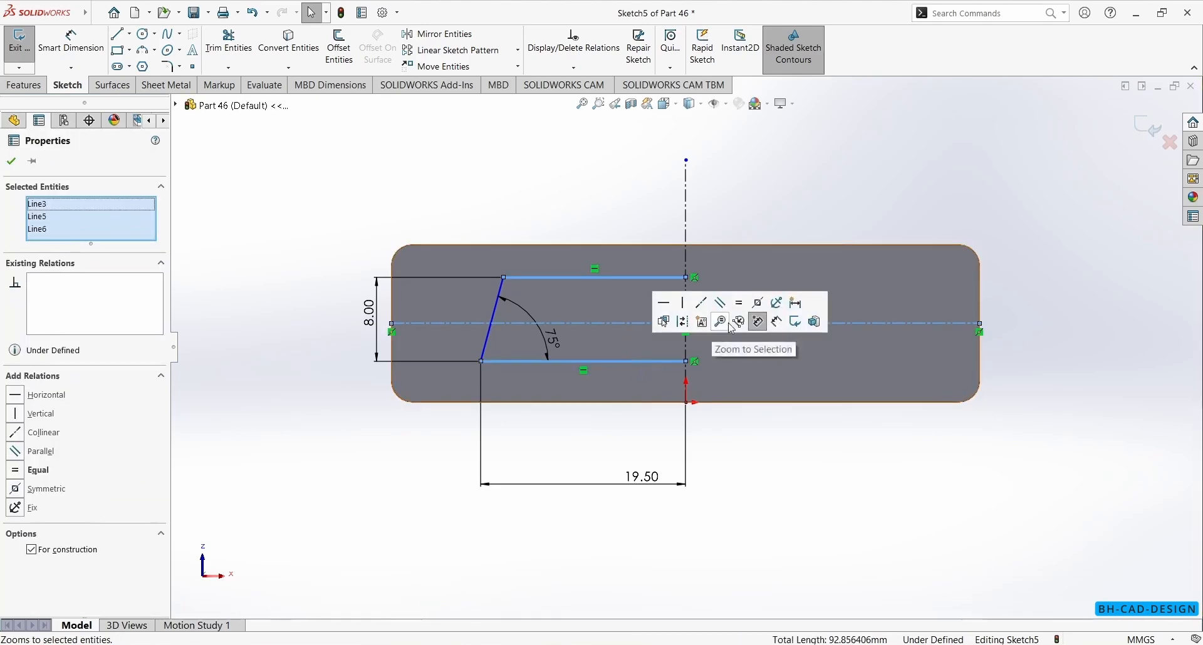
click(765, 321)
click(788, 177)
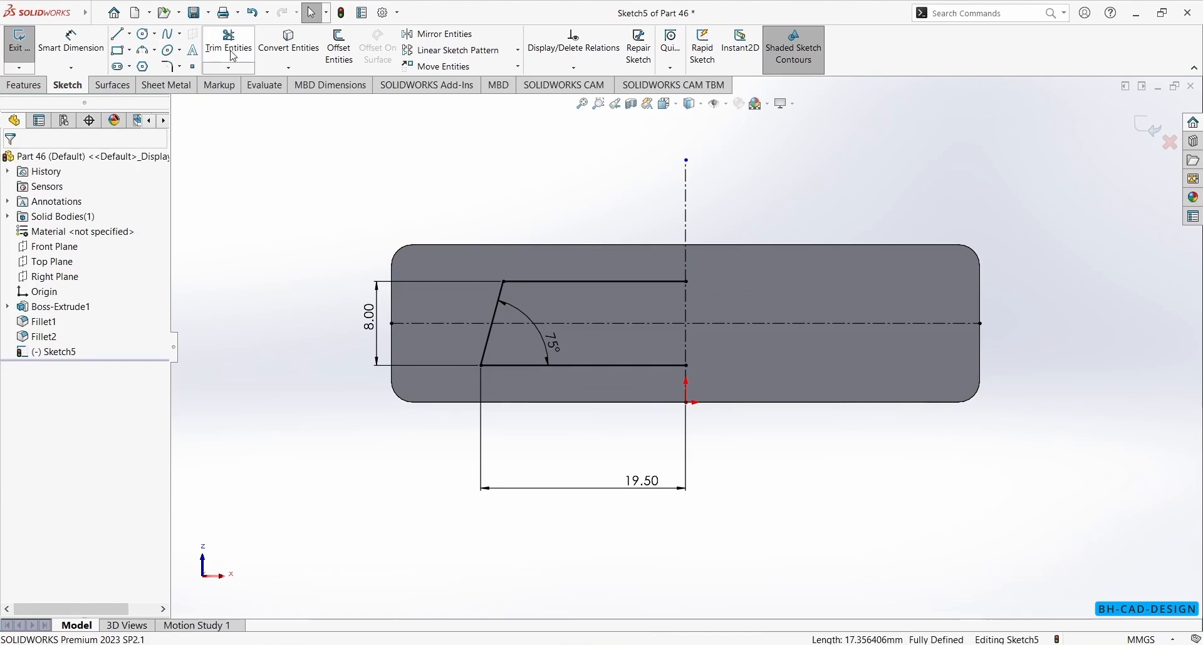
Step: Round the half-trapezoid's upper outer corner with a 2 mm sketch fillet
click(167, 66)
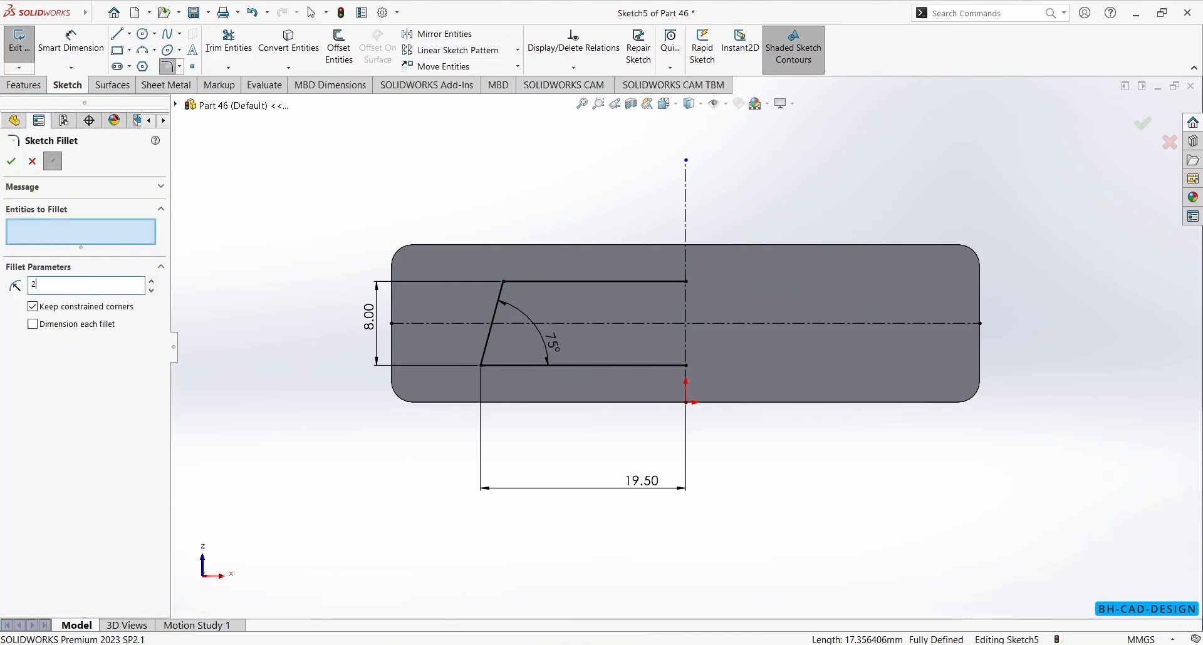
click(505, 287)
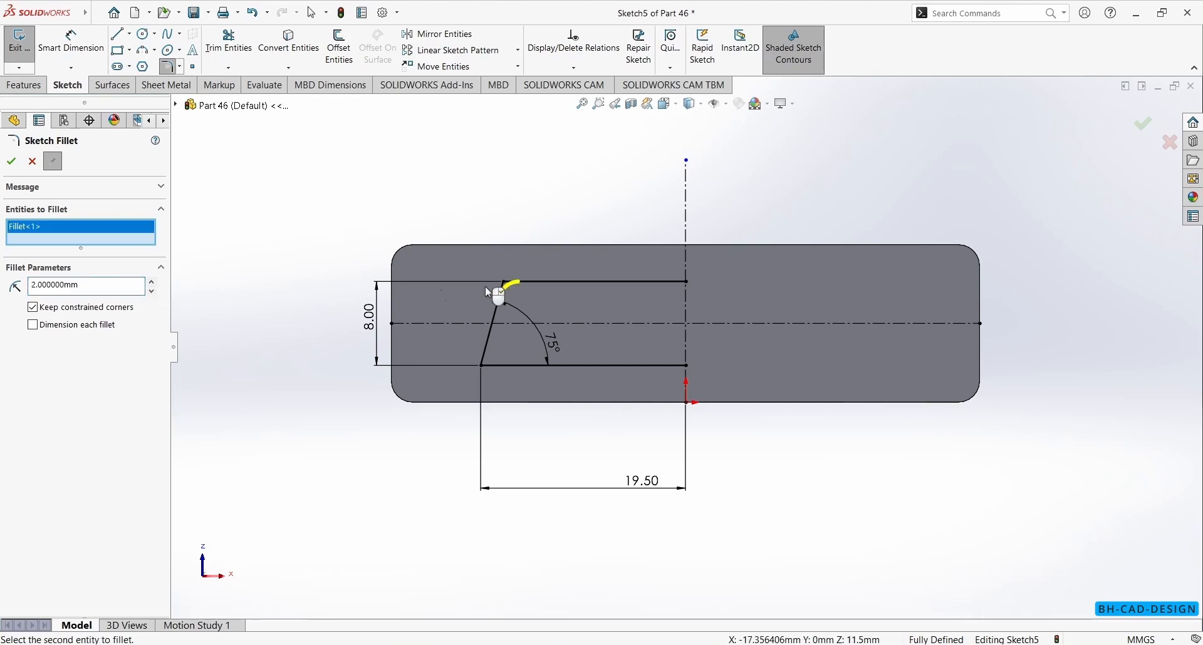
click(10, 163)
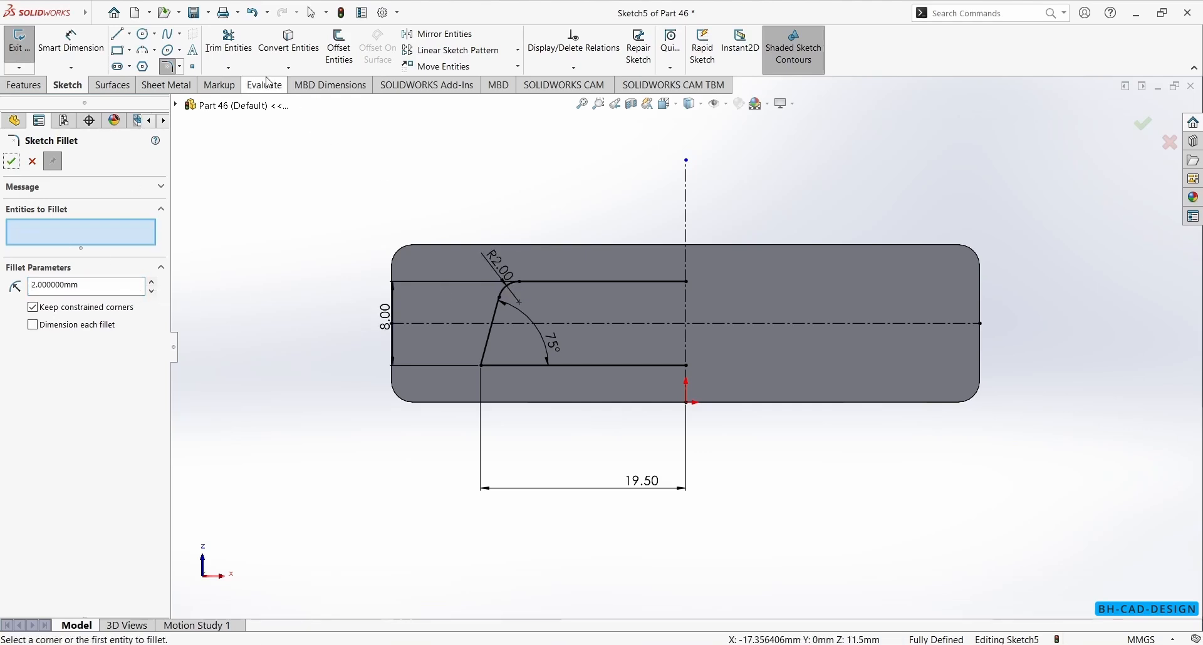
Step: Round the lower outer corner with a 1 mm sketch fillet and mirror the half-profile about the vertical centreline
double_click(92, 292)
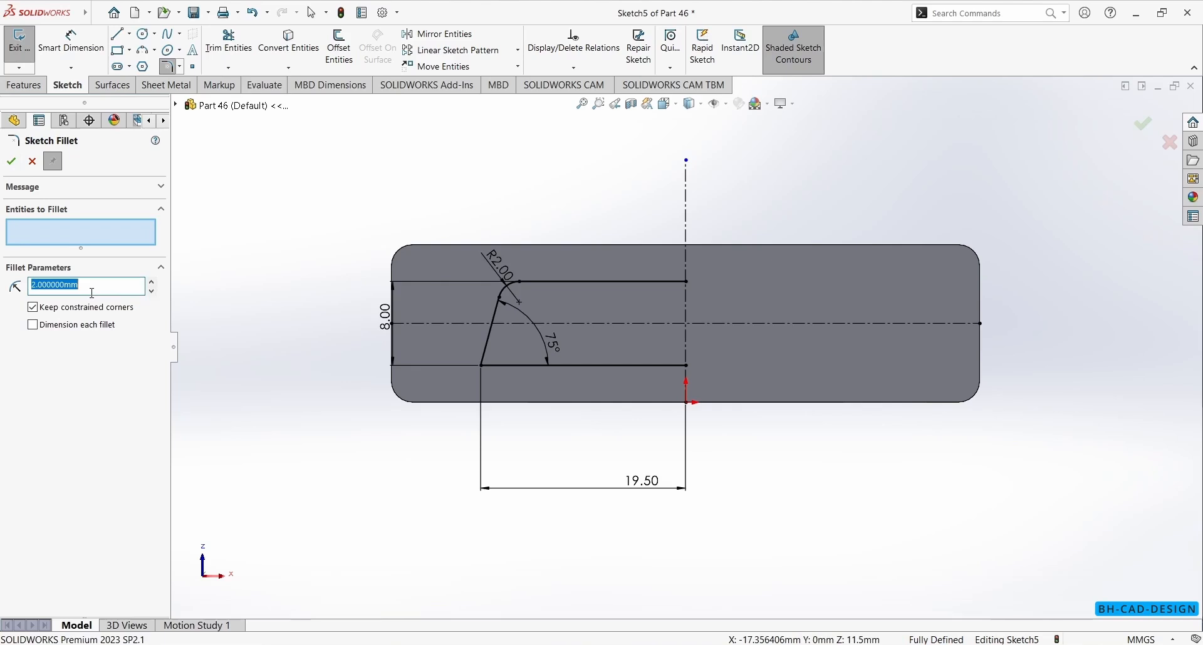
key(Return)
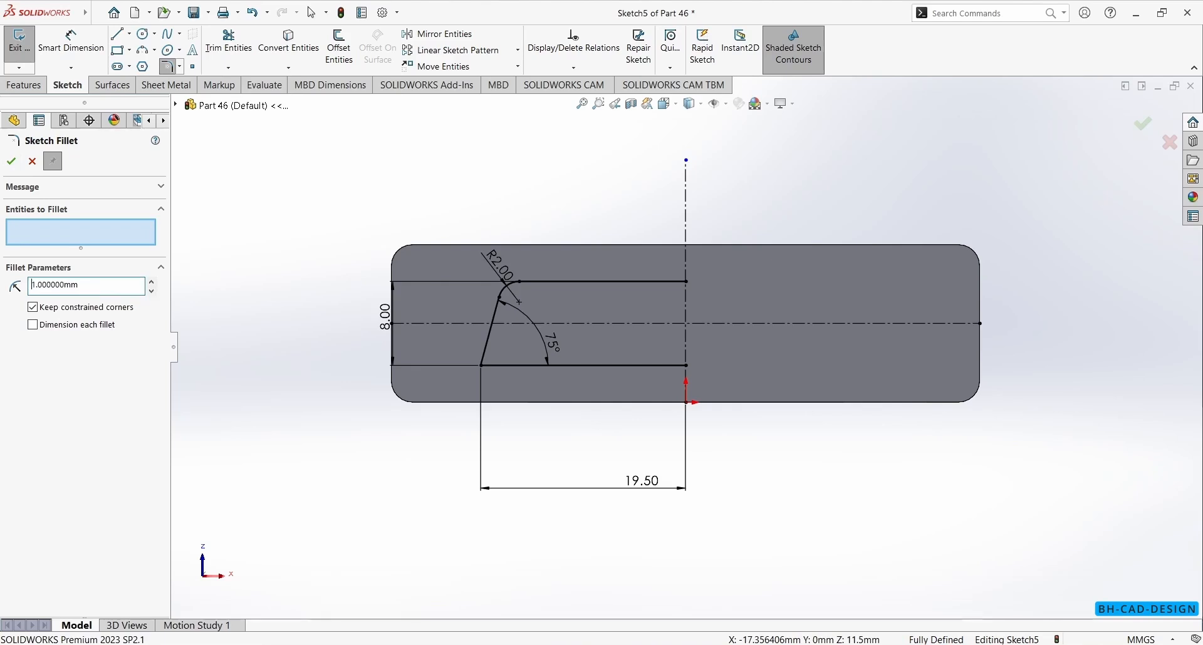
click(480, 366)
click(11, 161)
key(Escape)
drag(342, 173, 761, 510)
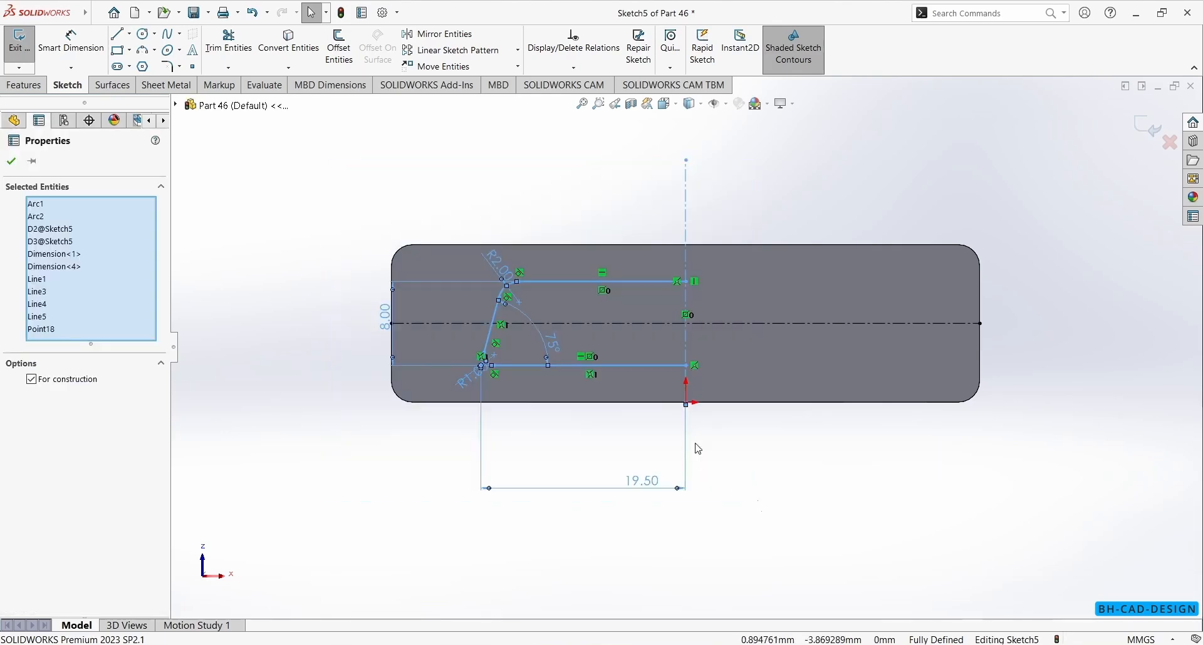
click(445, 35)
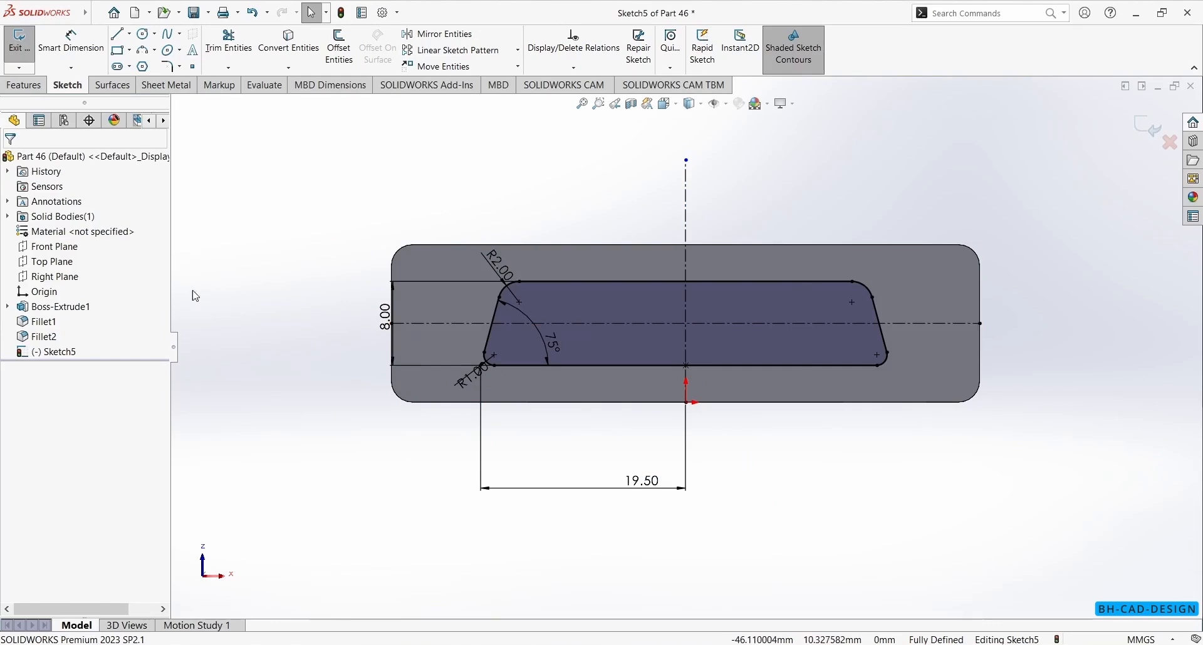
Step: Extrude the closed trapezoidal profile 6 mm blind outward from the base flange's underside, merged with the body
click(23, 85)
click(25, 47)
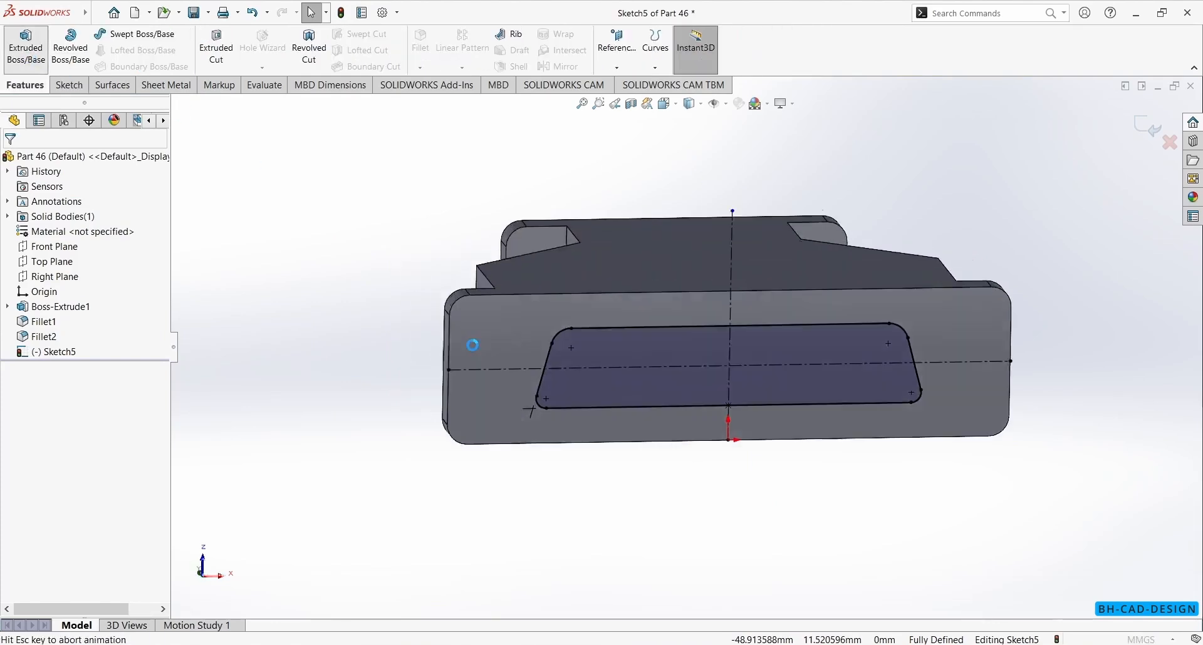
click(544, 644)
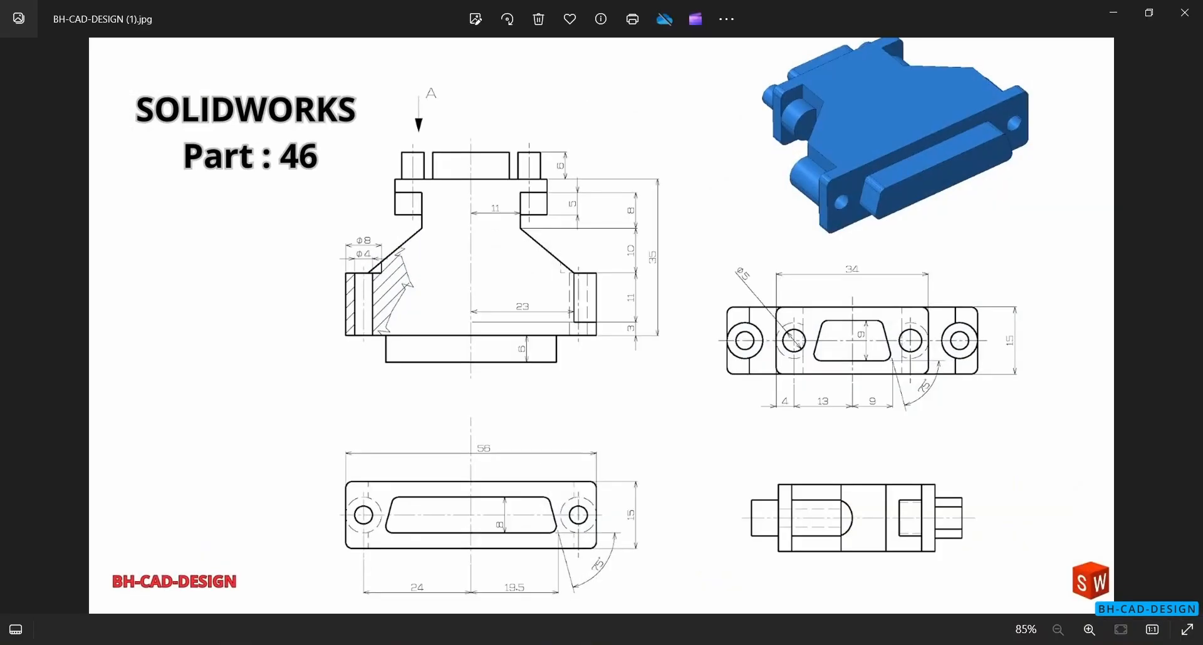
click(544, 644)
double_click(96, 305)
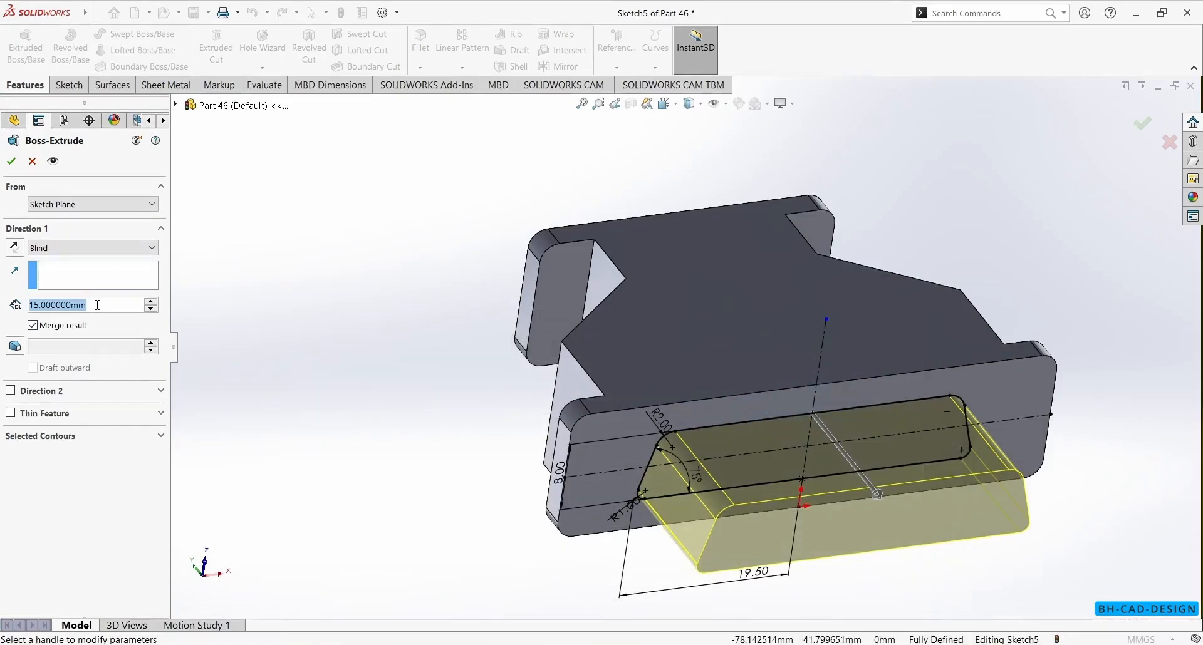
text(6)
key(Return)
key(Return)
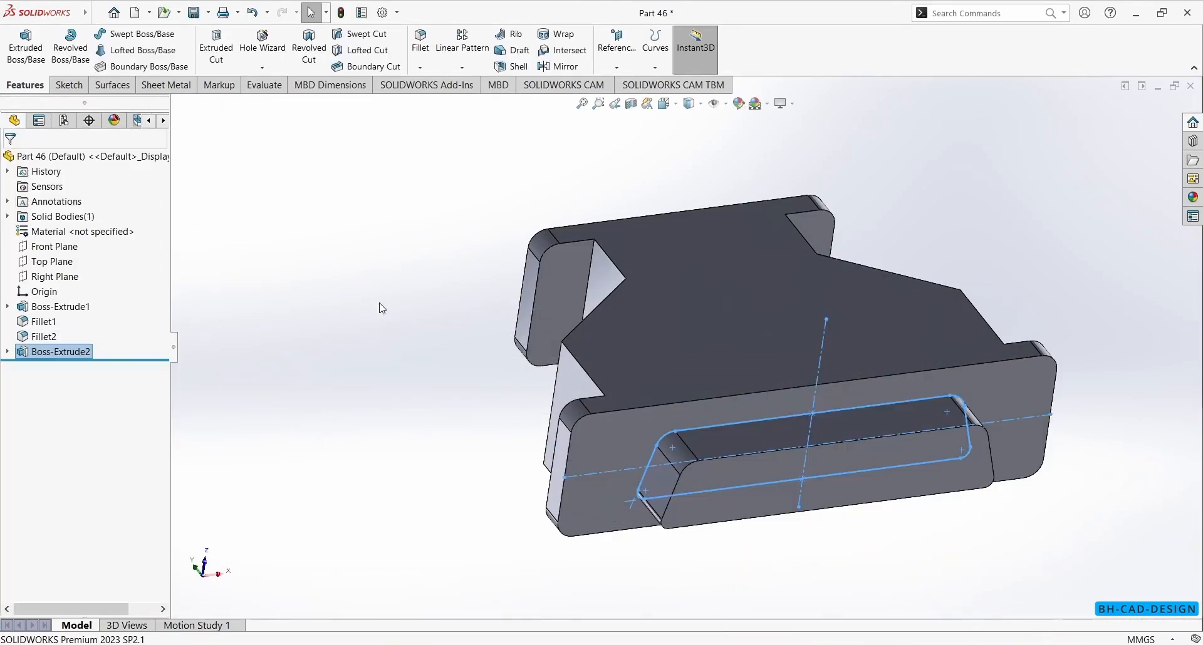
click(397, 325)
Step: Start a sketch on the exposed upper face at one end of the base flange and draw a horizontal centreline inward from its outer edge's midpoint
mouse_move(397, 325)
middle_down()
mouse_move(553, 368)
mouse_move(846, 404)
mouse_move(730, 400)
middle_up()
scroll(857, 397, down, 3)
click(530, 644)
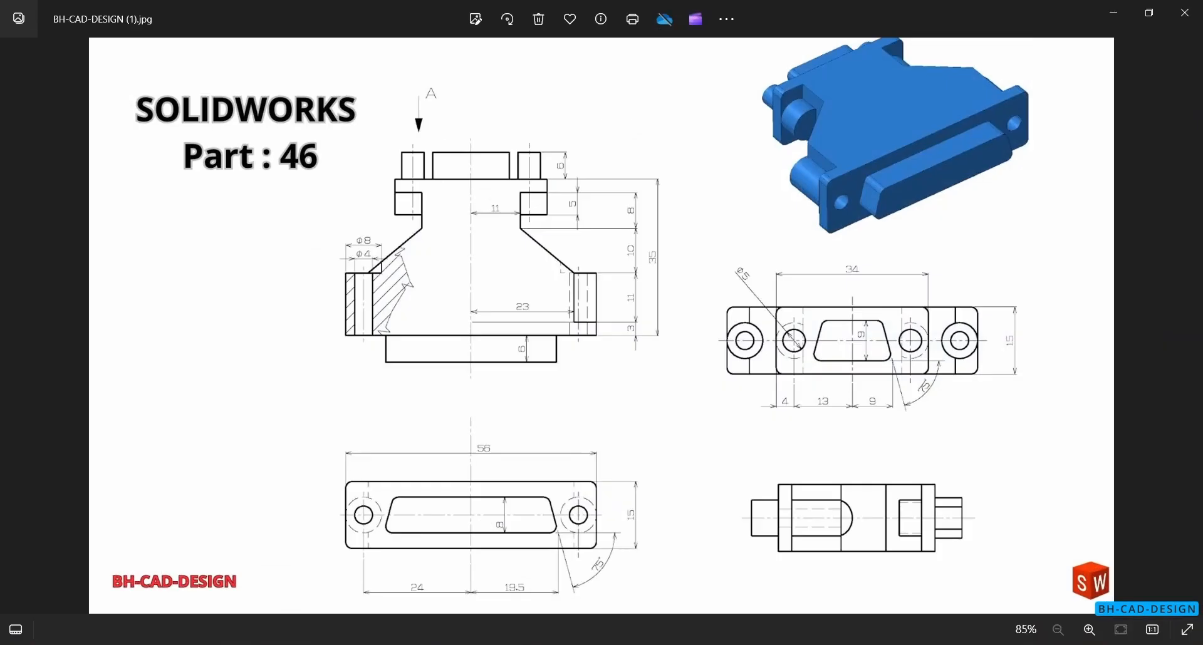
key(alt+Tab)
middle_drag(631, 482, 443, 520)
click(403, 463)
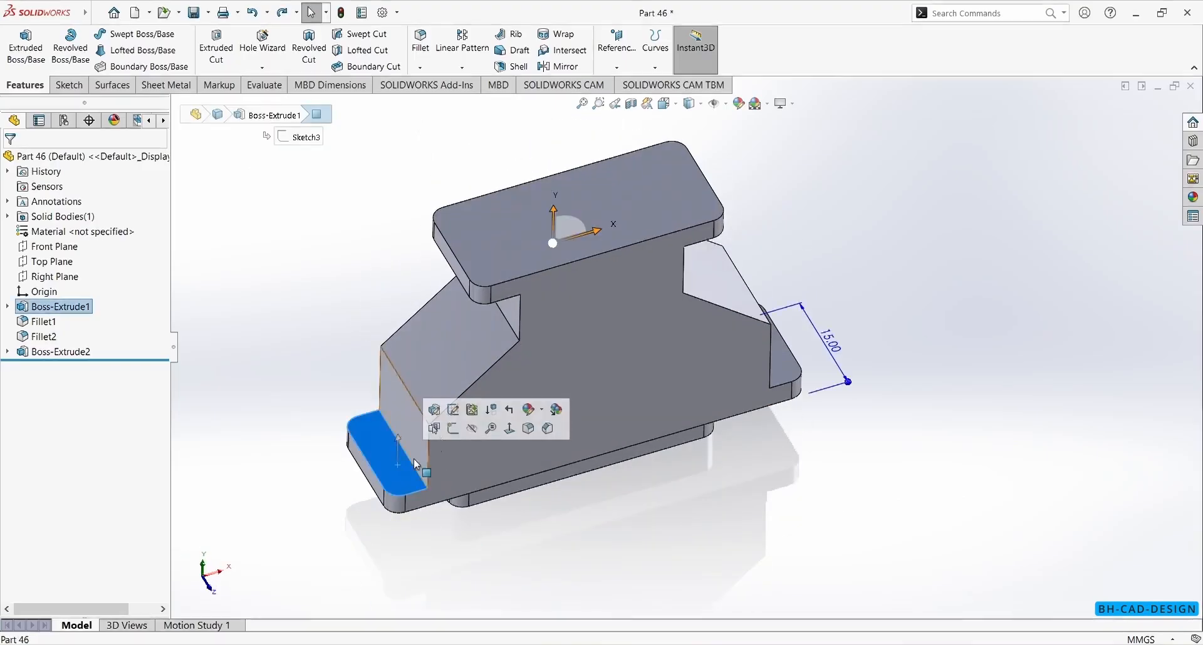
click(448, 432)
scroll(458, 391, down, 6)
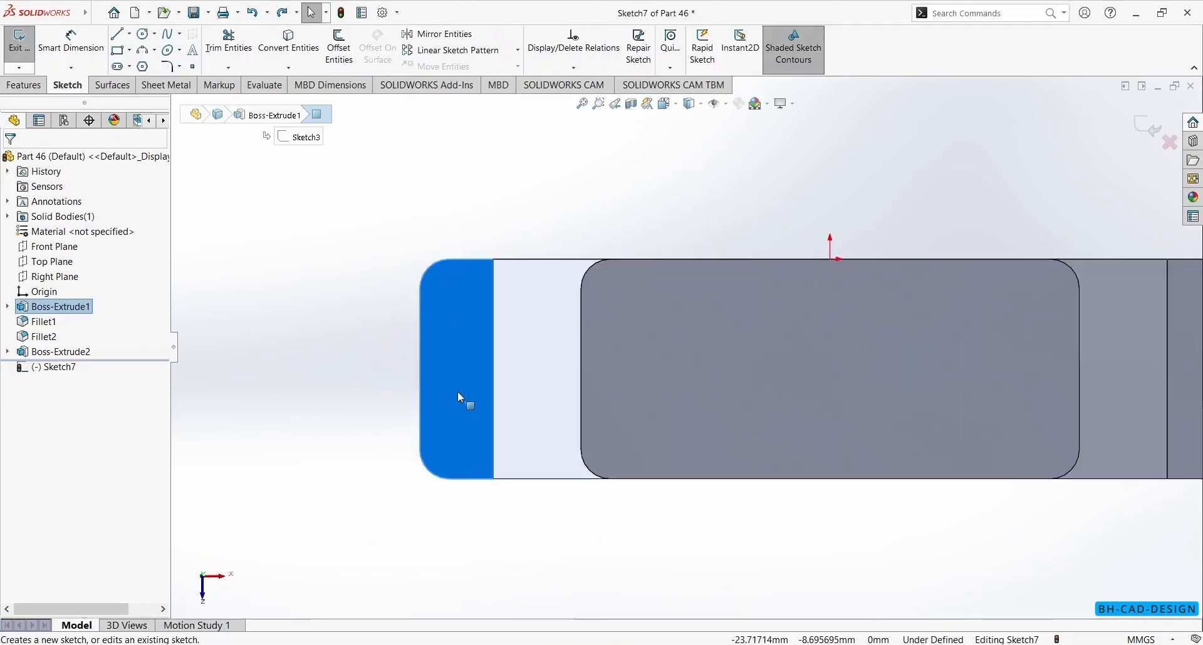
click(130, 35)
click(153, 63)
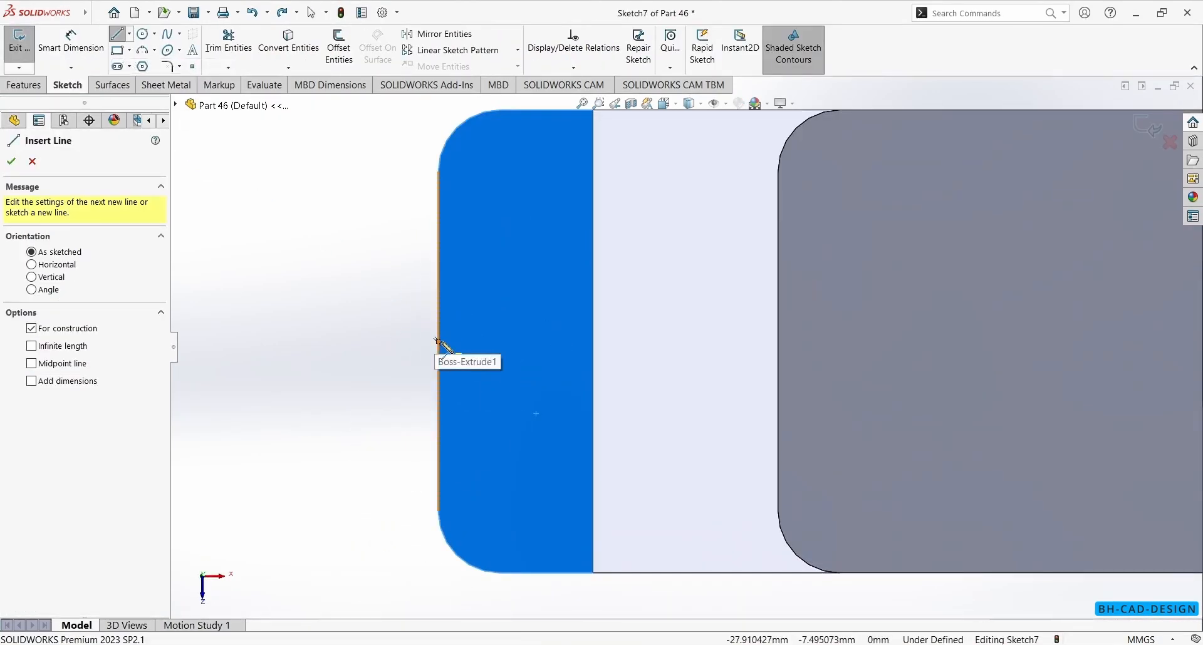
click(438, 341)
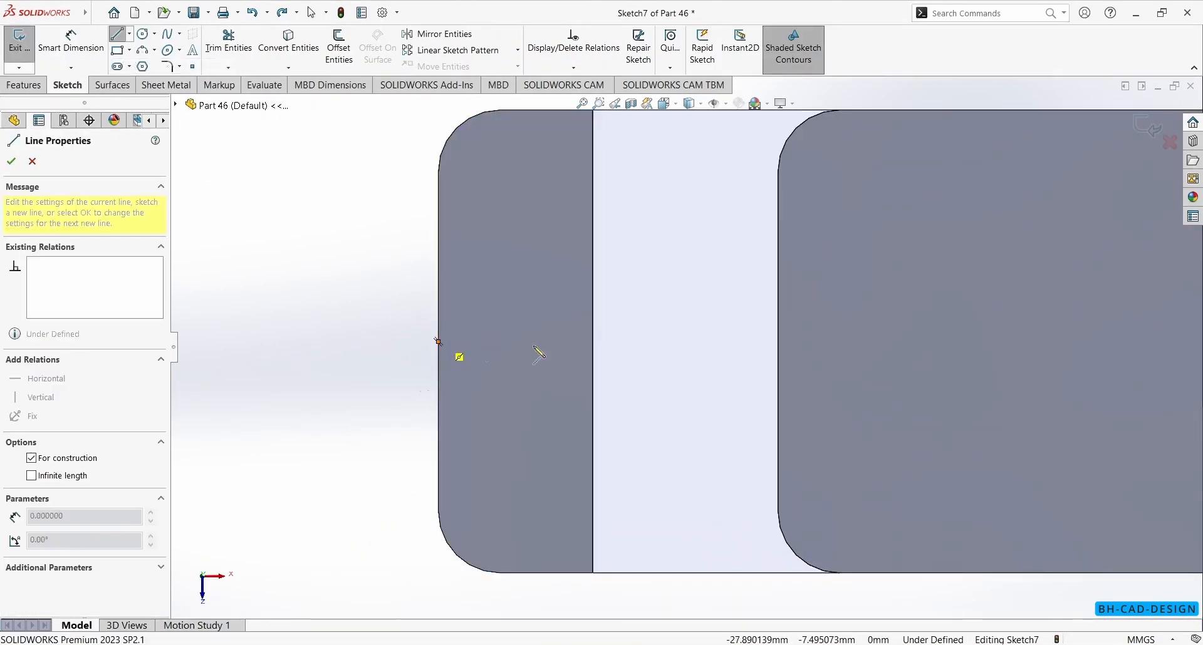
click(634, 341)
key(Escape)
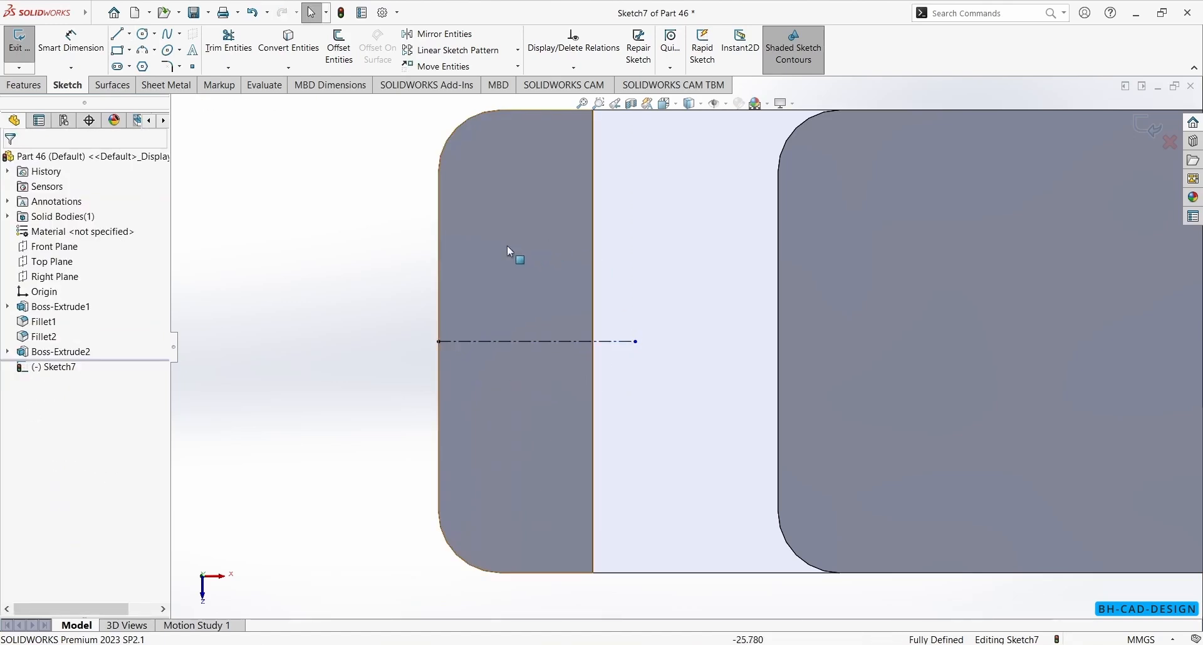
Step: Draw a circle centred on the horizontal centreline and dimension its diameter to 8 mm
click(143, 34)
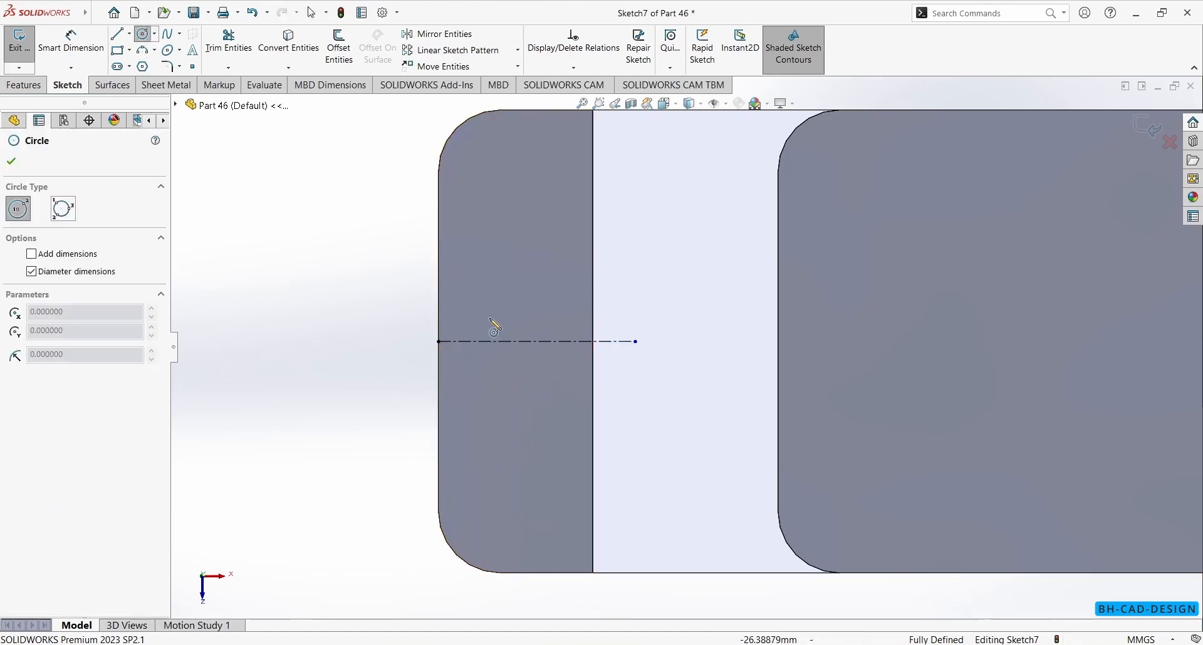
click(525, 341)
click(561, 259)
click(71, 43)
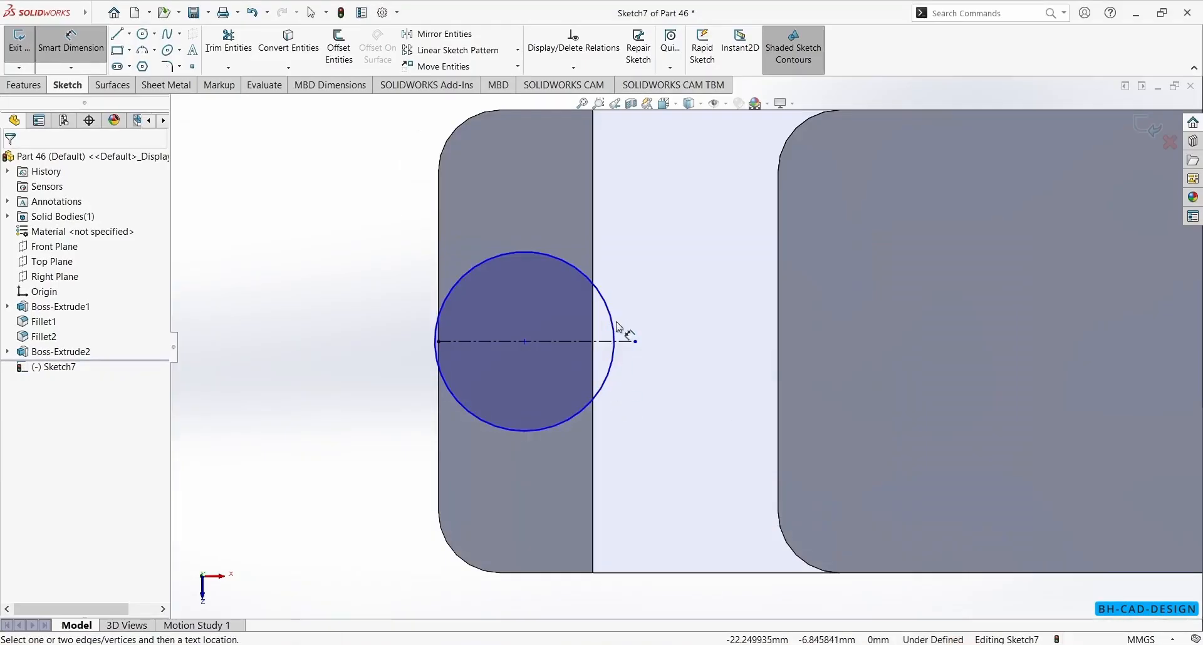
click(615, 327)
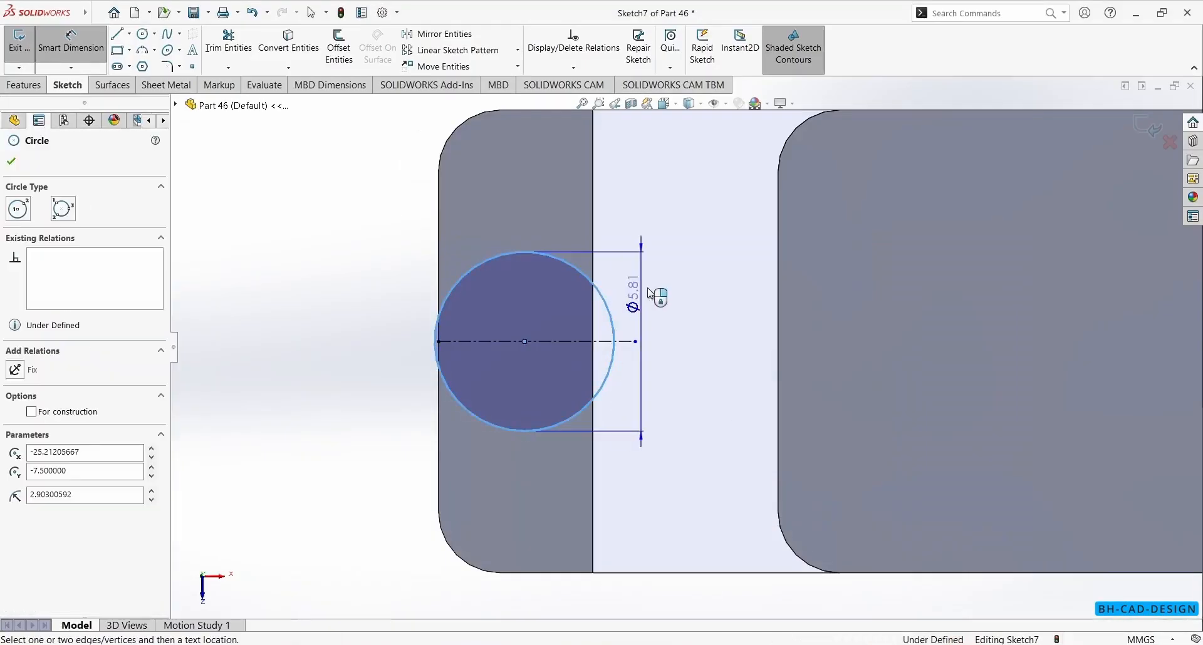
click(663, 295)
text(8)
key(Return)
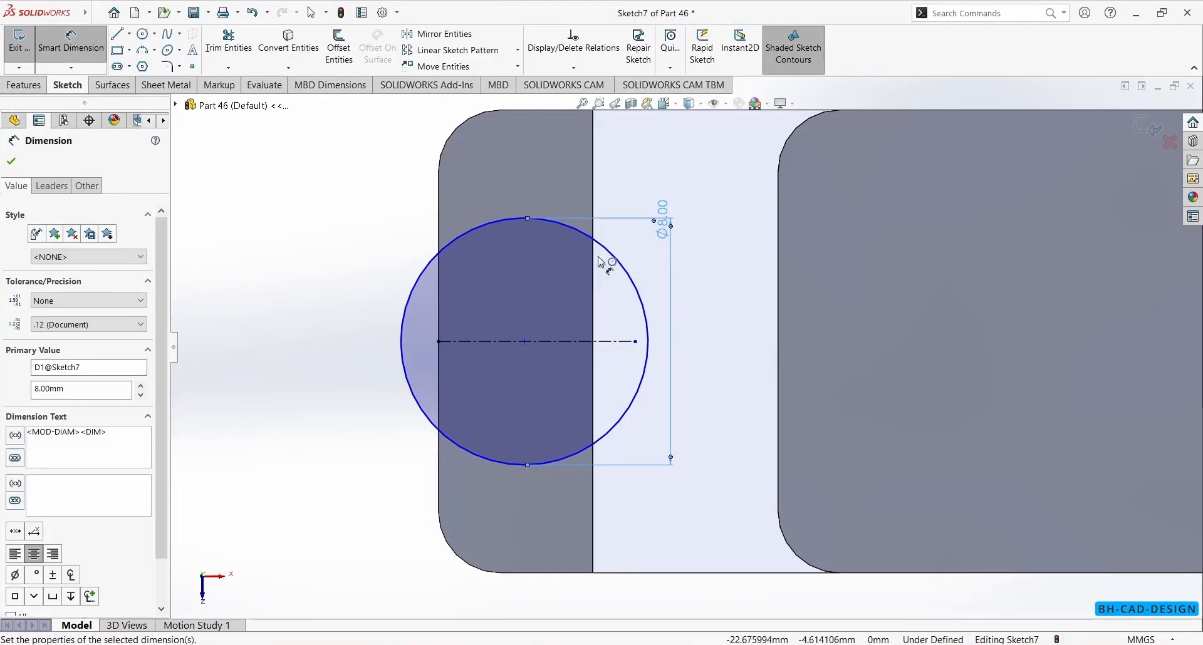
key(Escape)
Step: Make the 8 mm circle tangent to the base flange's outer end edge
click(404, 371)
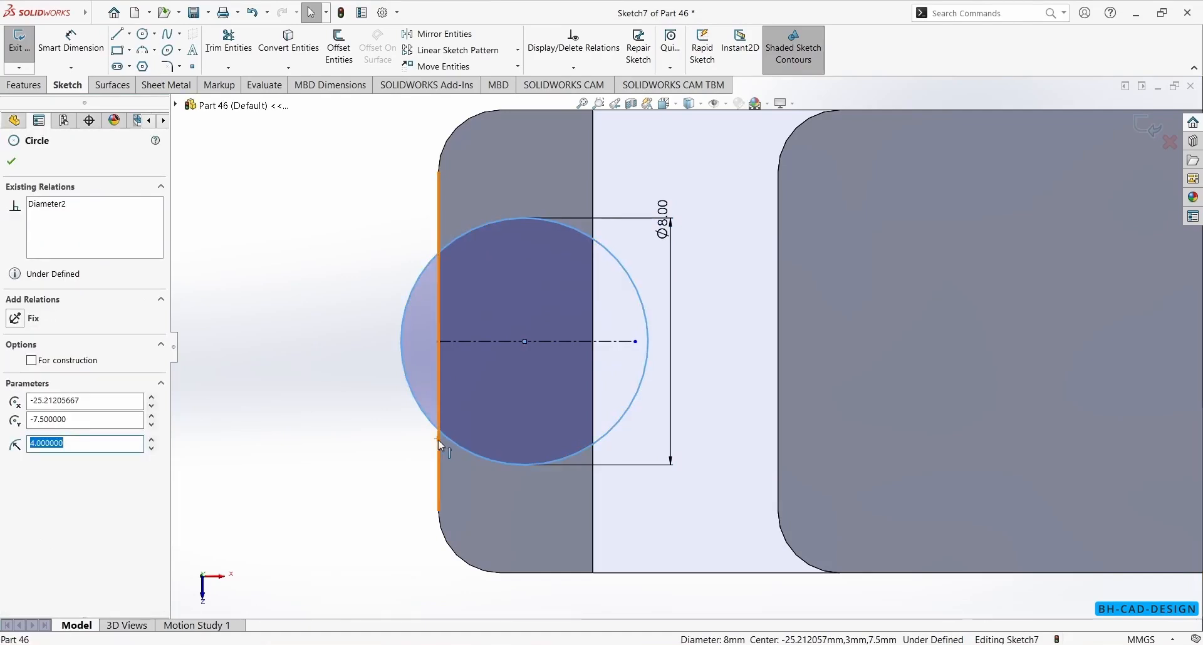
ctrl+click(438, 434)
click(476, 385)
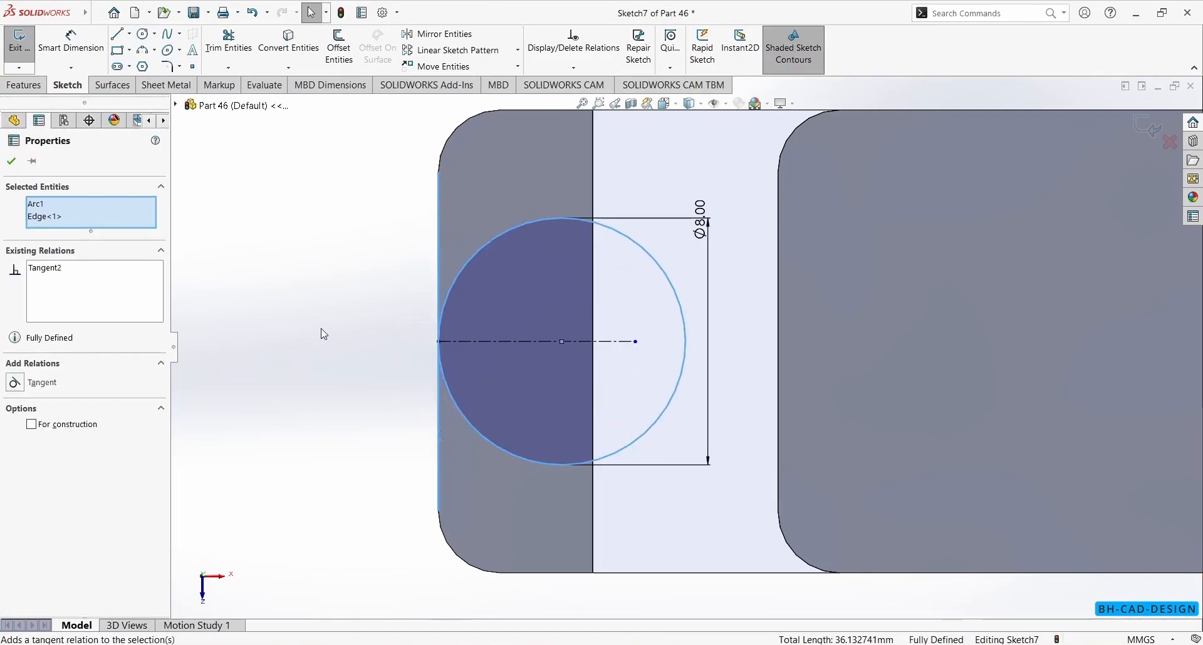
click(329, 332)
Step: Draw a vertical line along the flange face's inner edge between its two intersections with the circle
scroll(394, 245, up, 3)
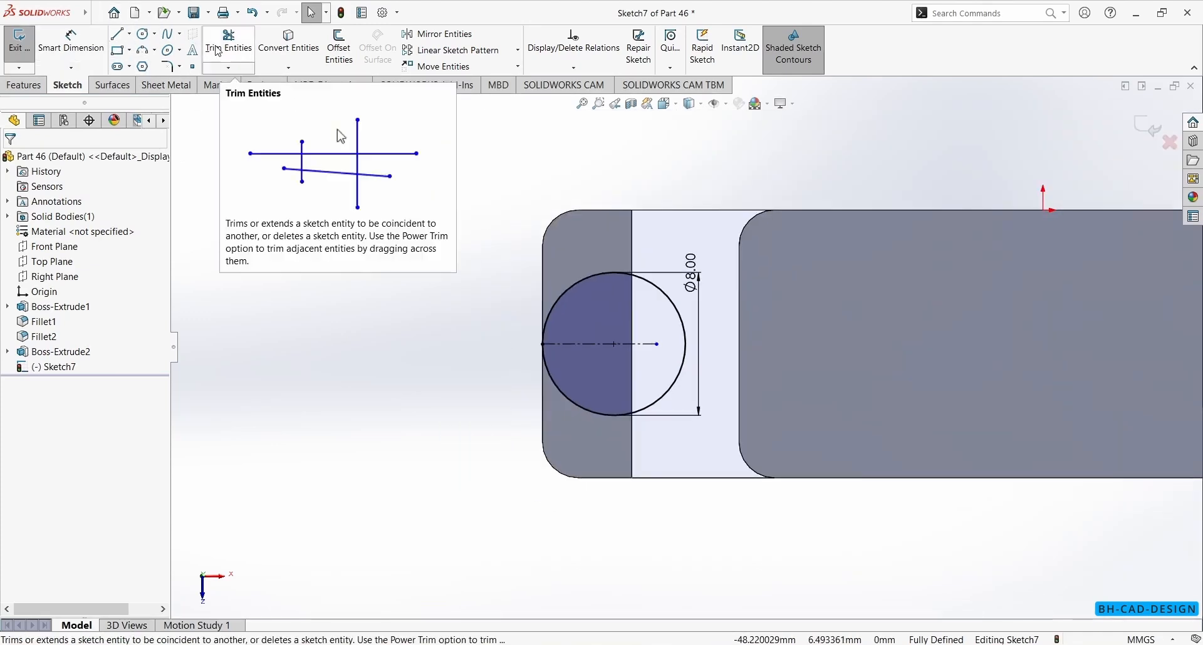
click(119, 34)
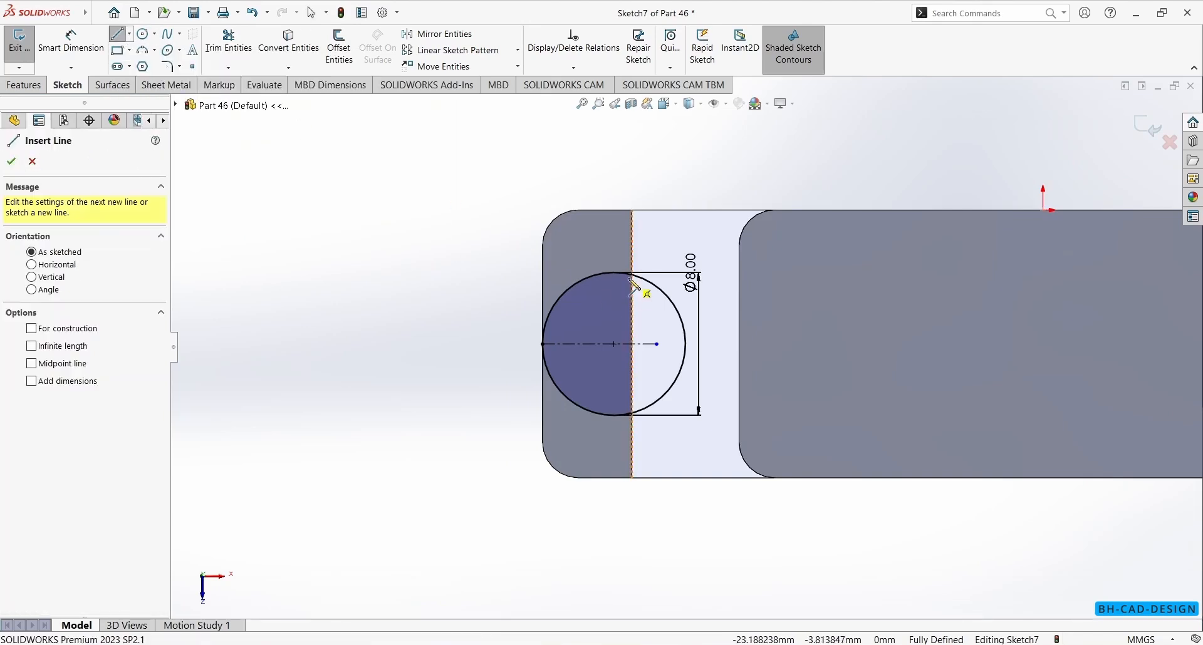
click(632, 275)
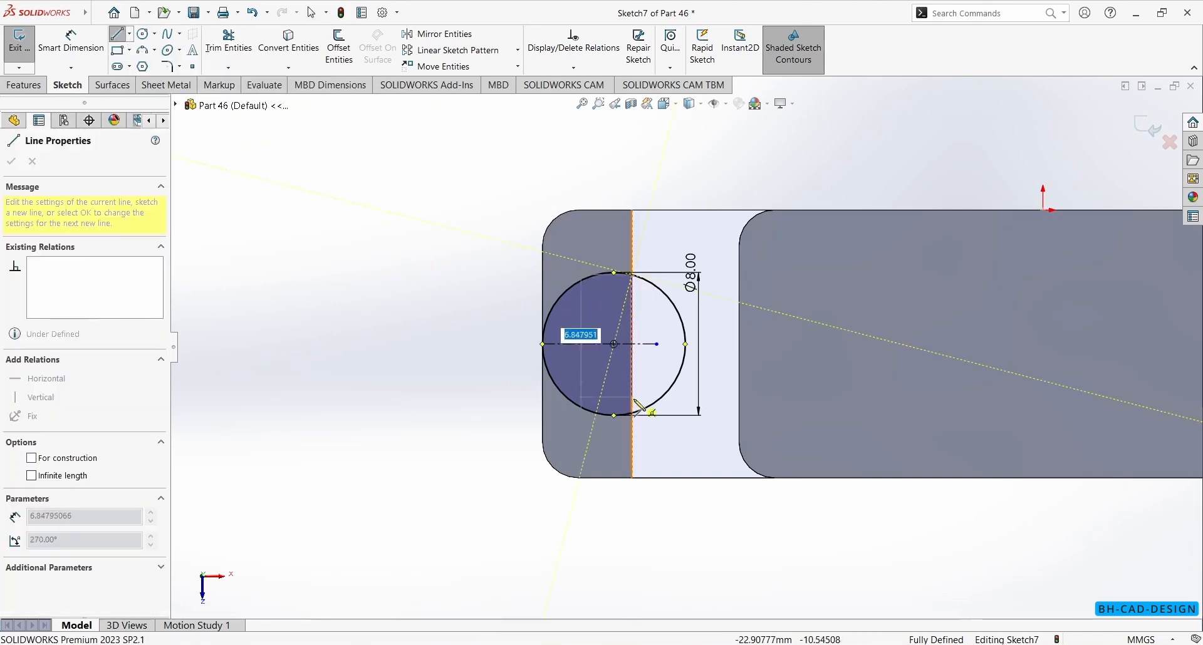
click(632, 413)
key(Escape)
key(Escape)
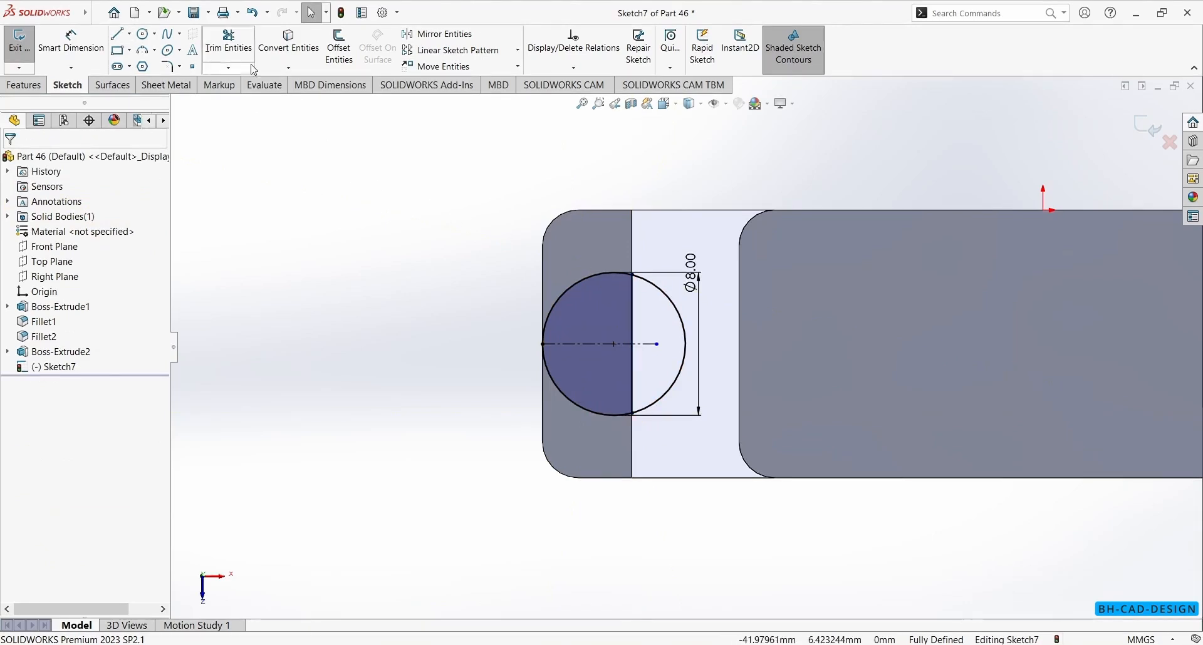
Step: Trim away the circle's arc beyond the vertical line to leave a closed D-shaped profile
click(212, 43)
drag(668, 292, 669, 426)
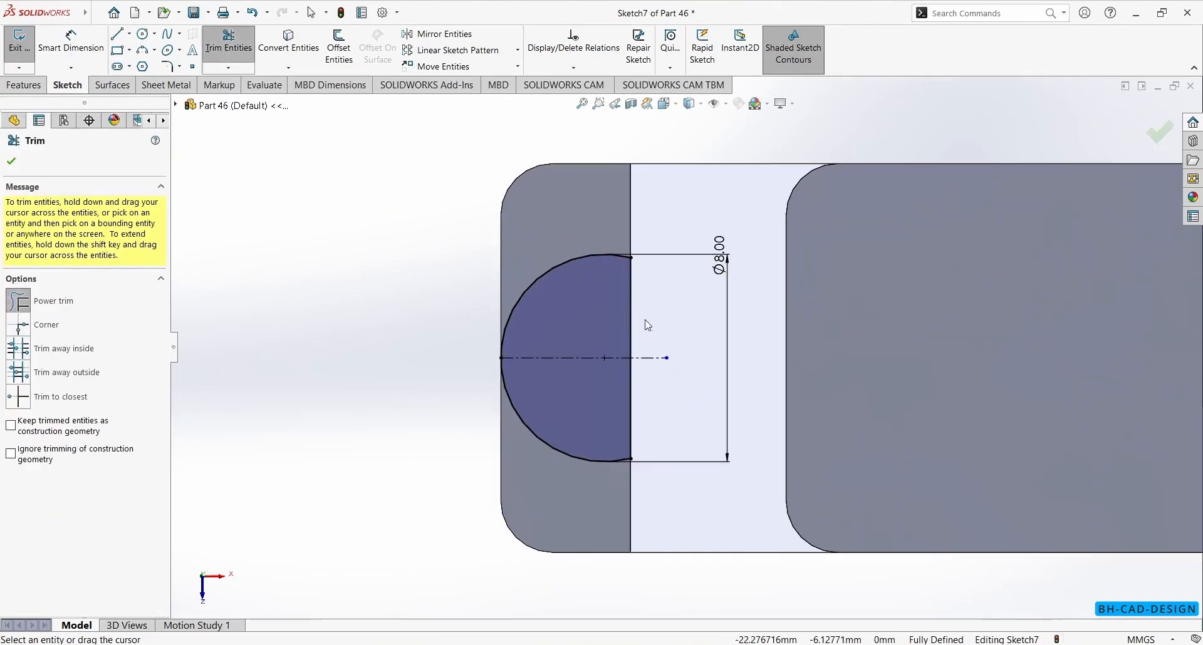
scroll(621, 410, down, 5)
scroll(619, 410, up, 5)
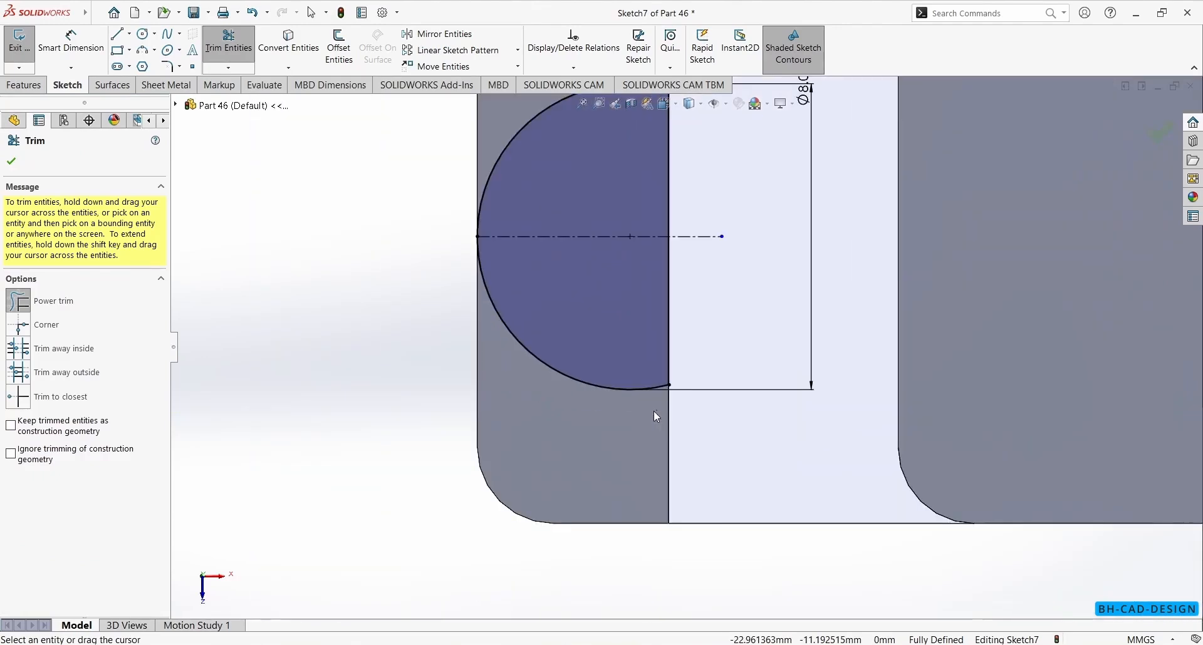
click(11, 161)
key(f)
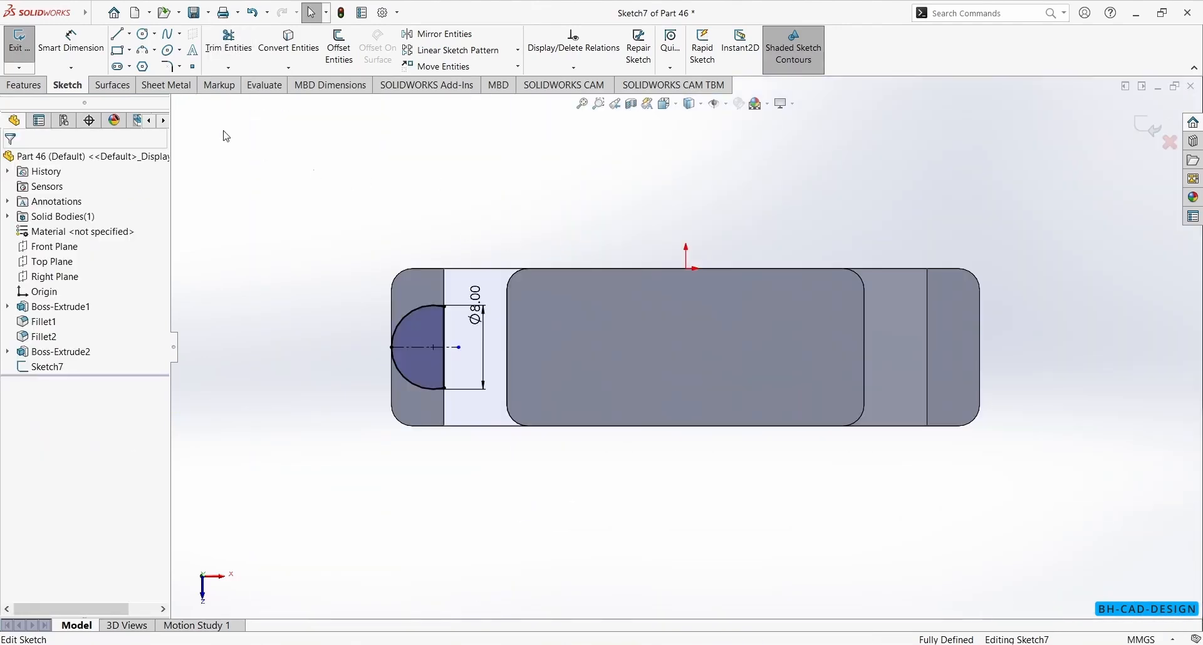
Step: Draw a vertical centreline from the origin past the body's far edge and mirror the D-shaped profile about it
click(129, 34)
click(151, 64)
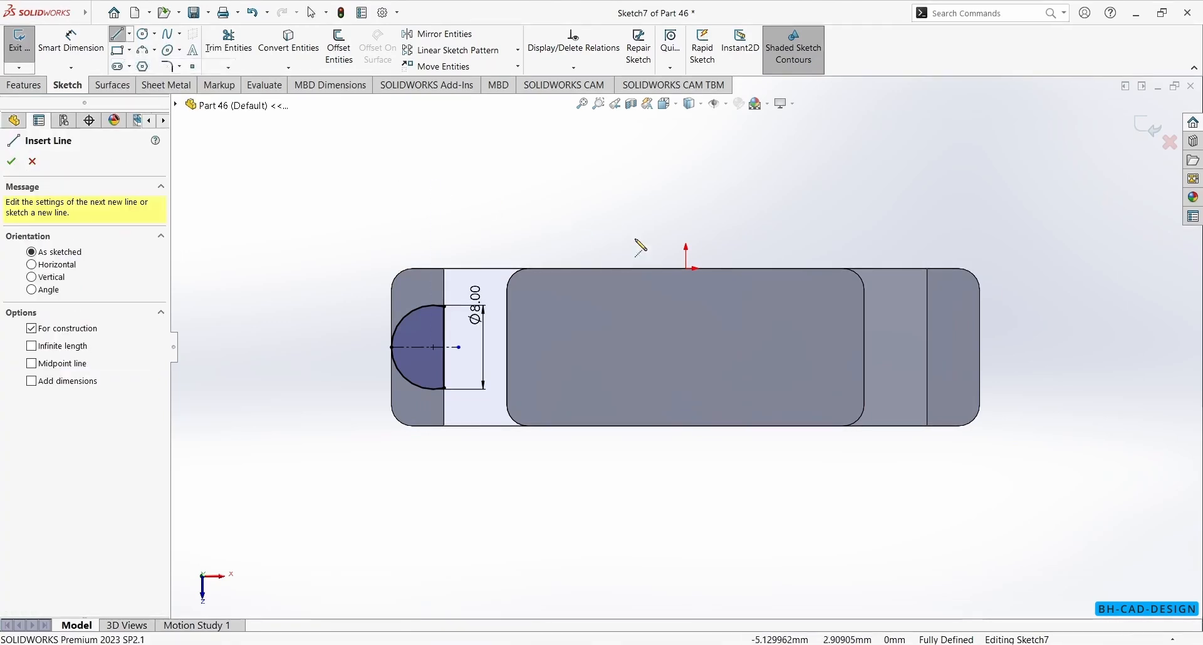
click(686, 270)
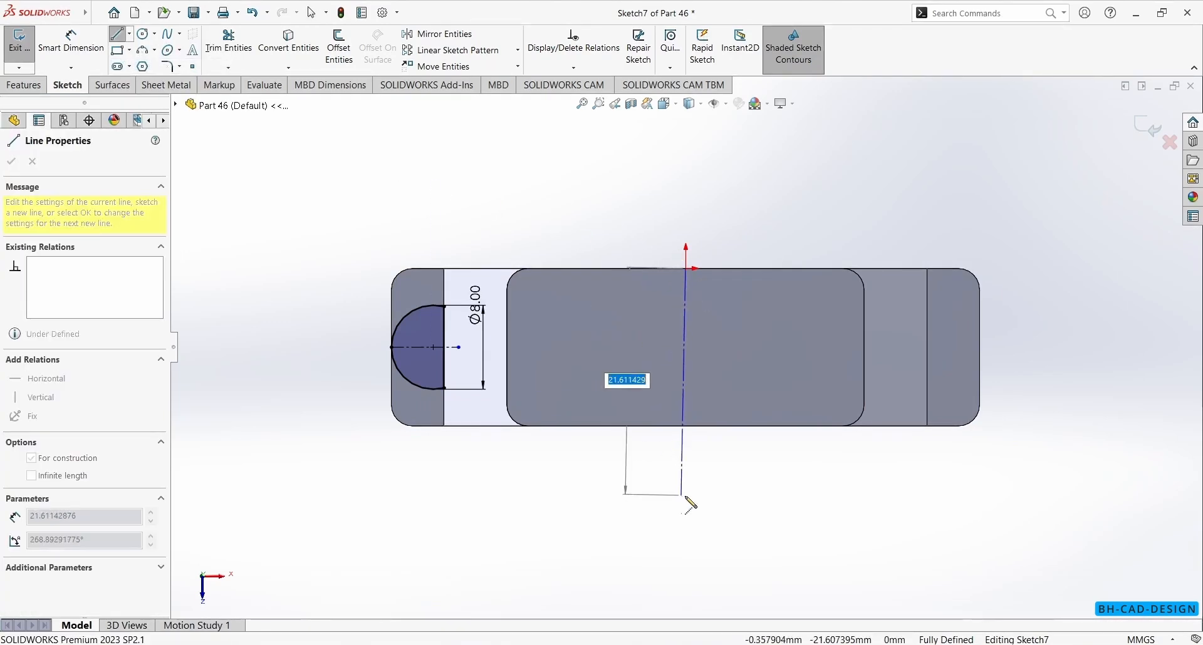
click(685, 495)
key(Escape)
drag(349, 231, 1113, 628)
click(443, 34)
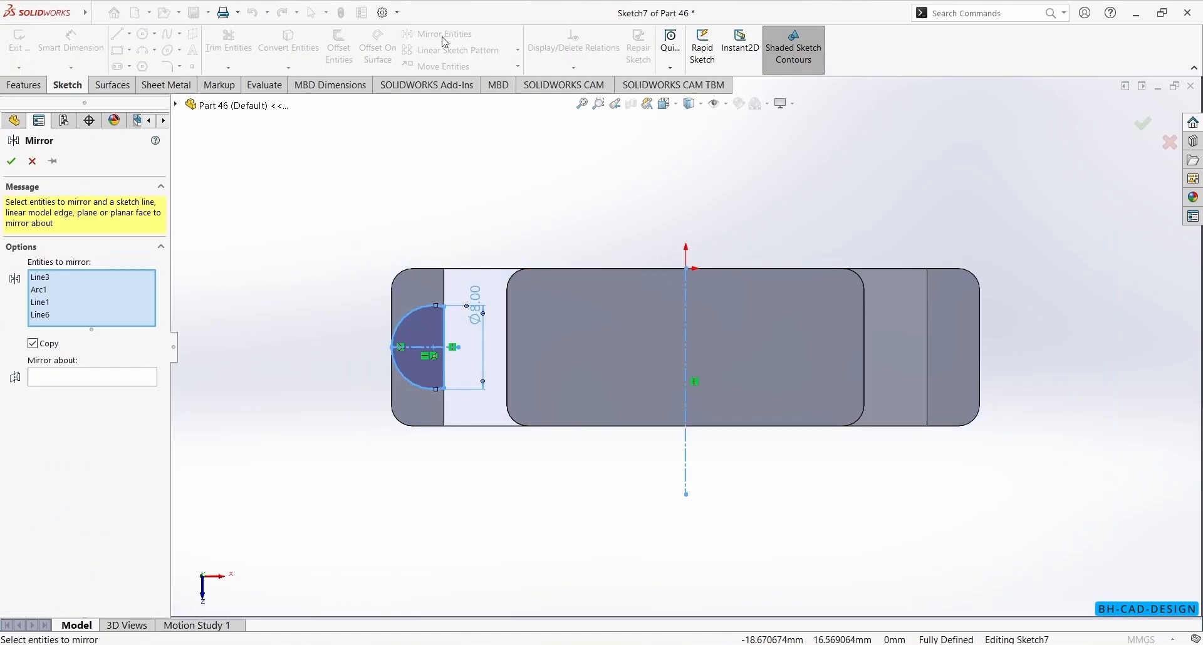
click(686, 366)
click(11, 160)
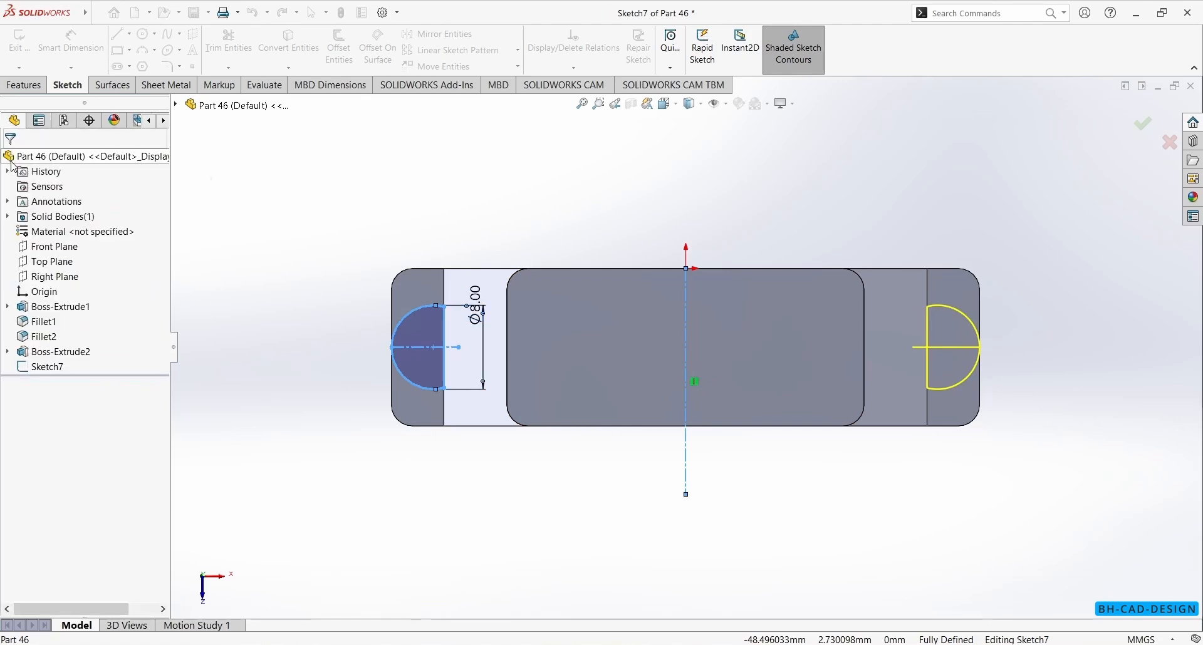
Step: Extrude both D-shaped profiles 11 mm blind, merged with the body
click(24, 84)
click(25, 47)
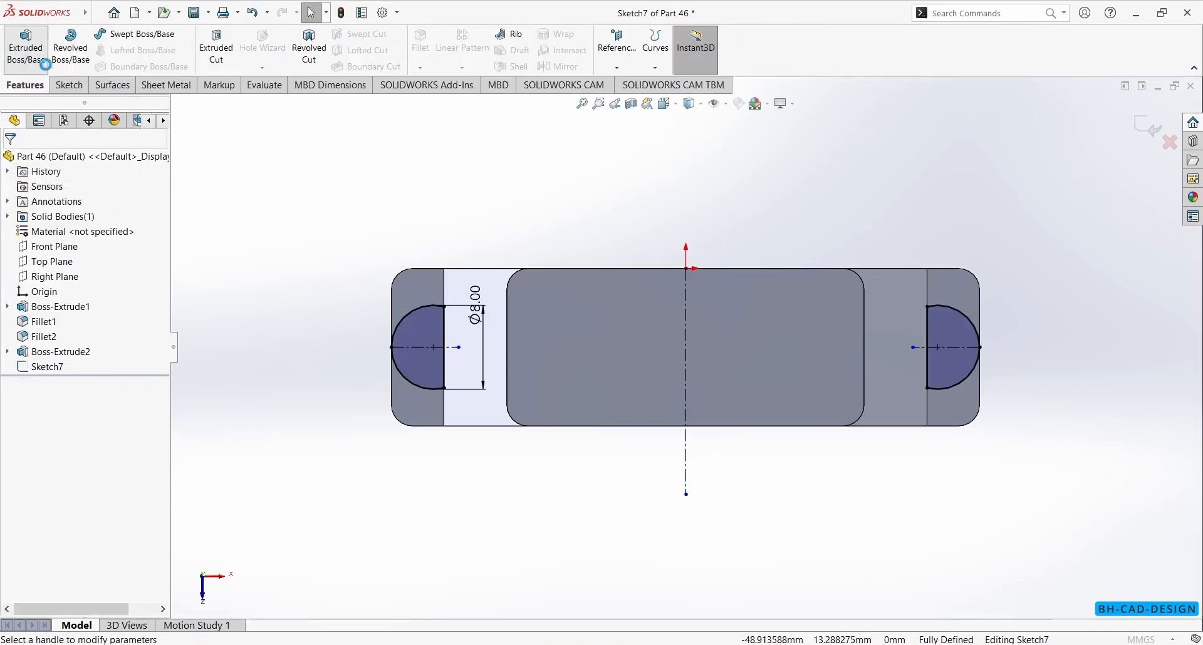
mouse_move(441, 239)
middle_down()
mouse_move(493, 295)
mouse_move(385, 253)
middle_up()
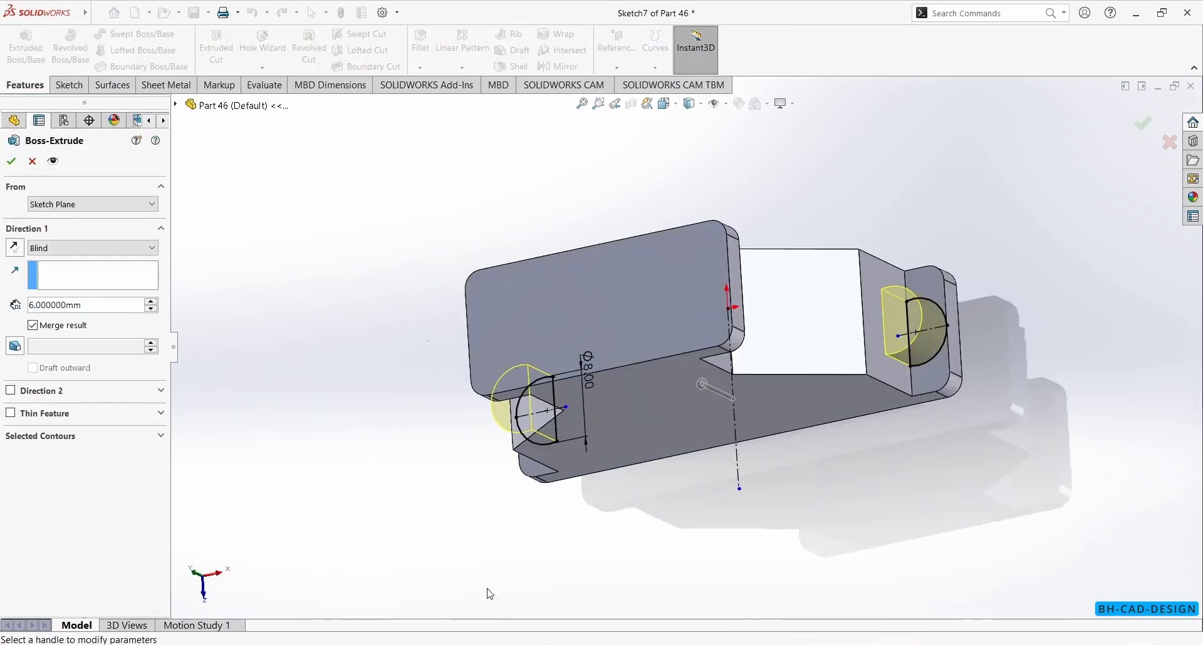
key(alt+Tab)
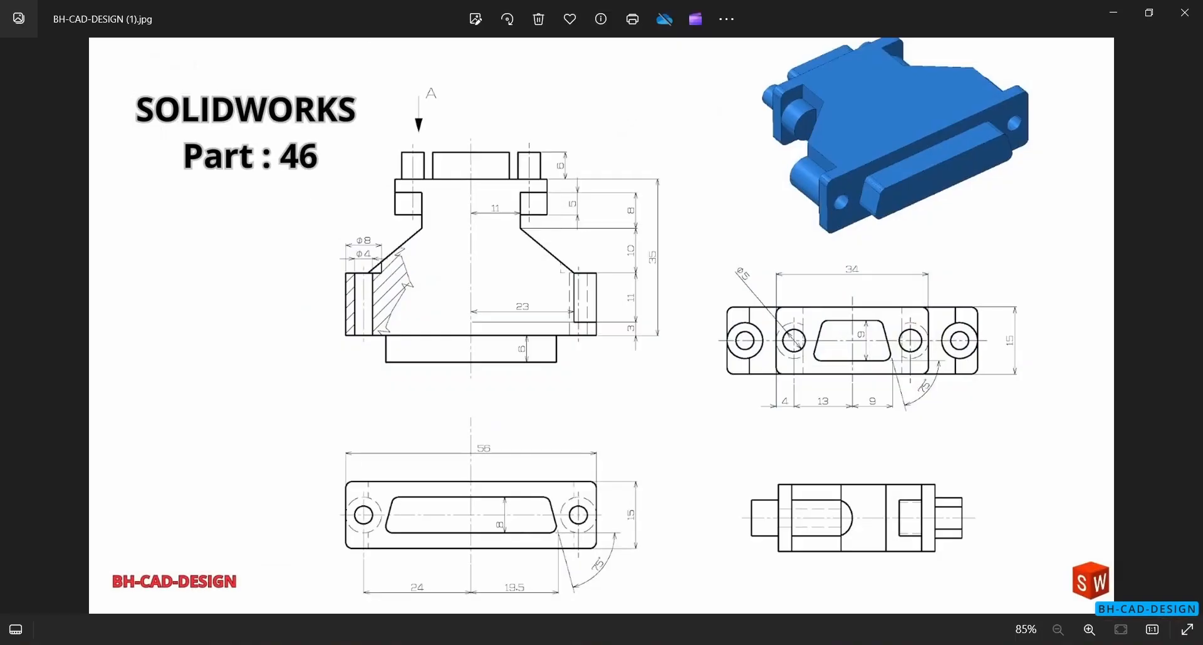
key(alt+Tab)
double_click(104, 306)
text(11)
key(Return)
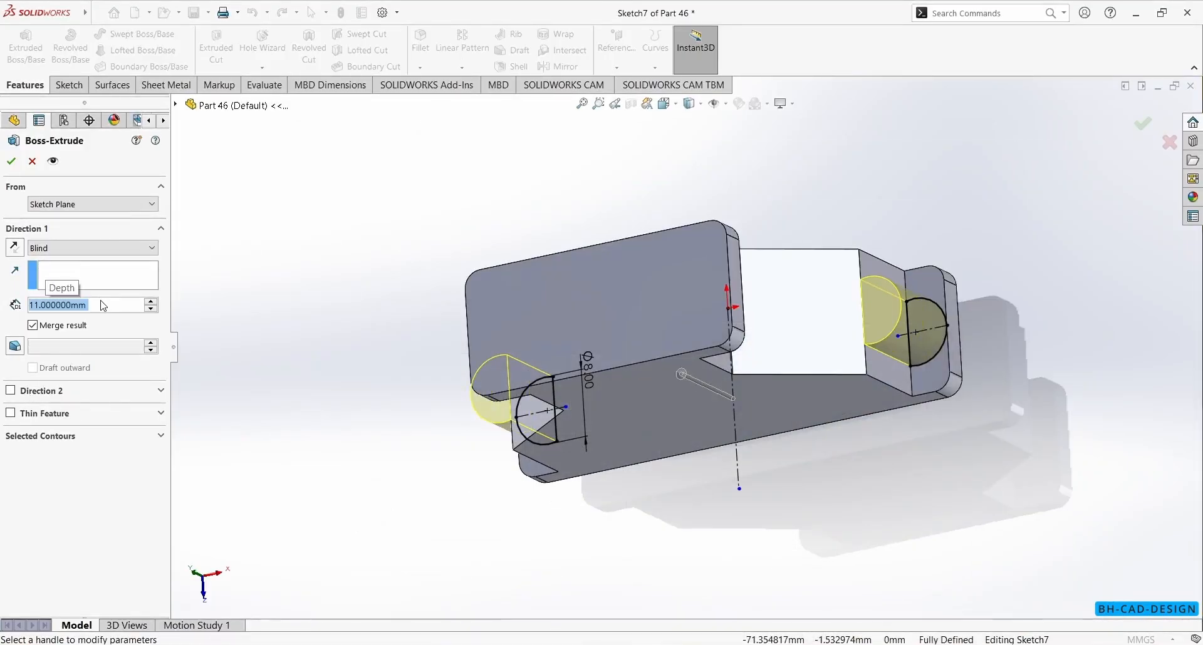
click(10, 161)
Step: Start a sketch on the narrow flange's inner face and draw a horizontal centreline between the midpoints of the base flange's end edges
middle_drag(290, 198, 617, 153)
scroll(694, 189, down, 2)
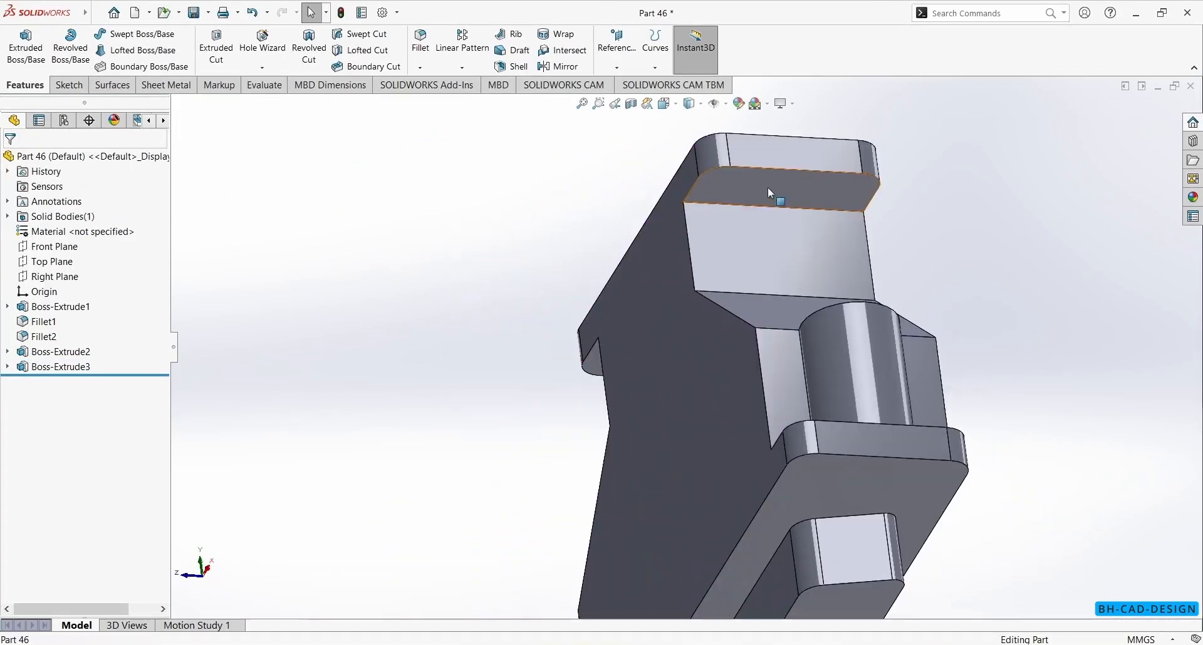
click(774, 196)
click(811, 155)
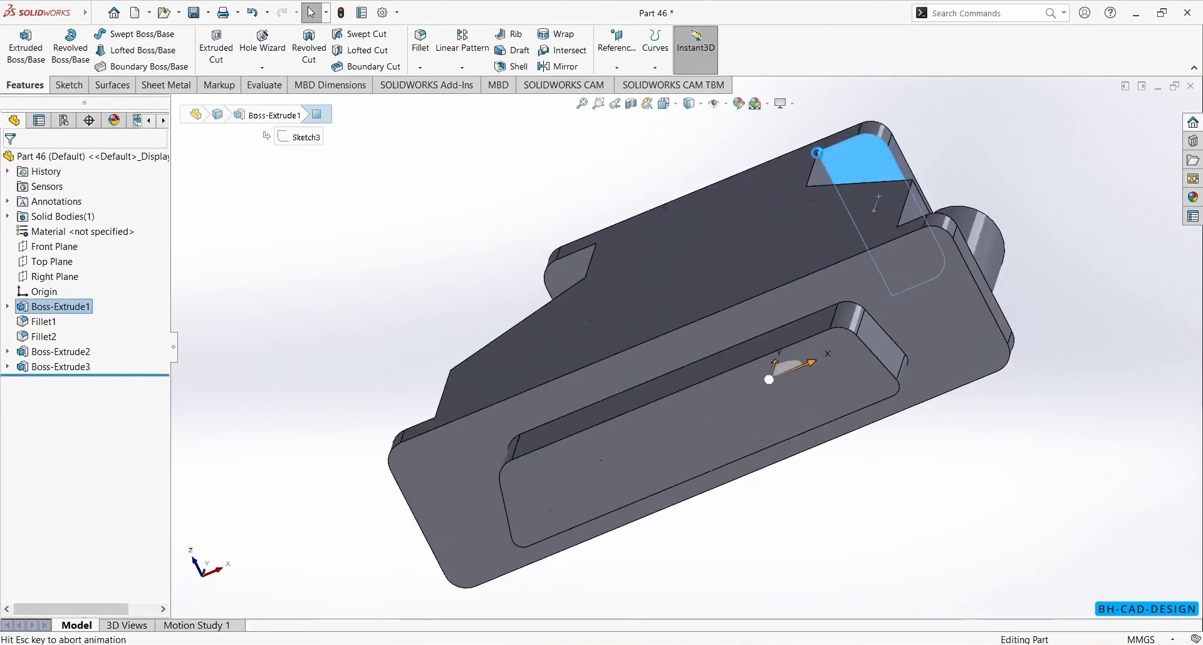
key(alt+Tab)
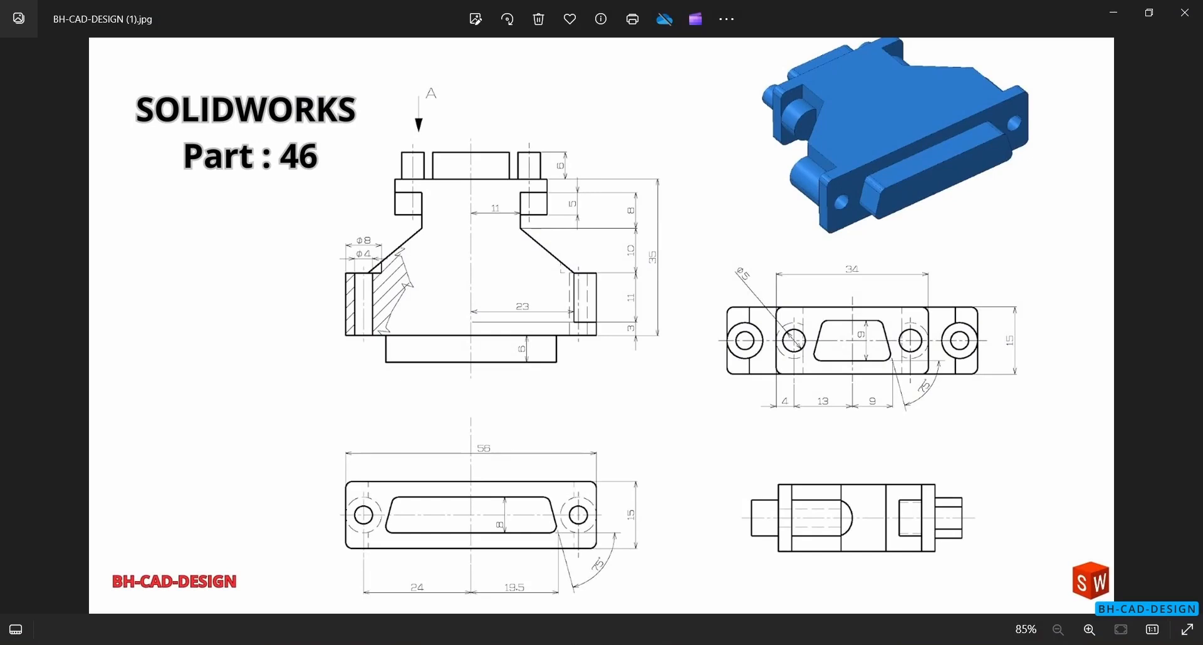
key(alt+Tab)
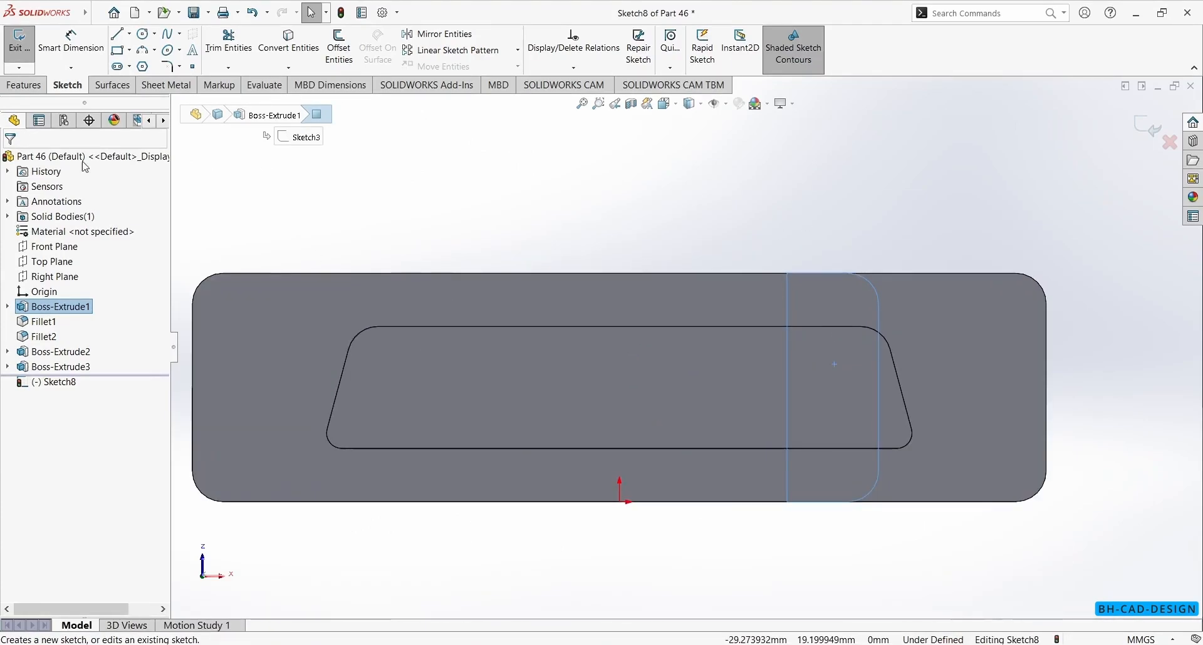
click(130, 34)
click(143, 54)
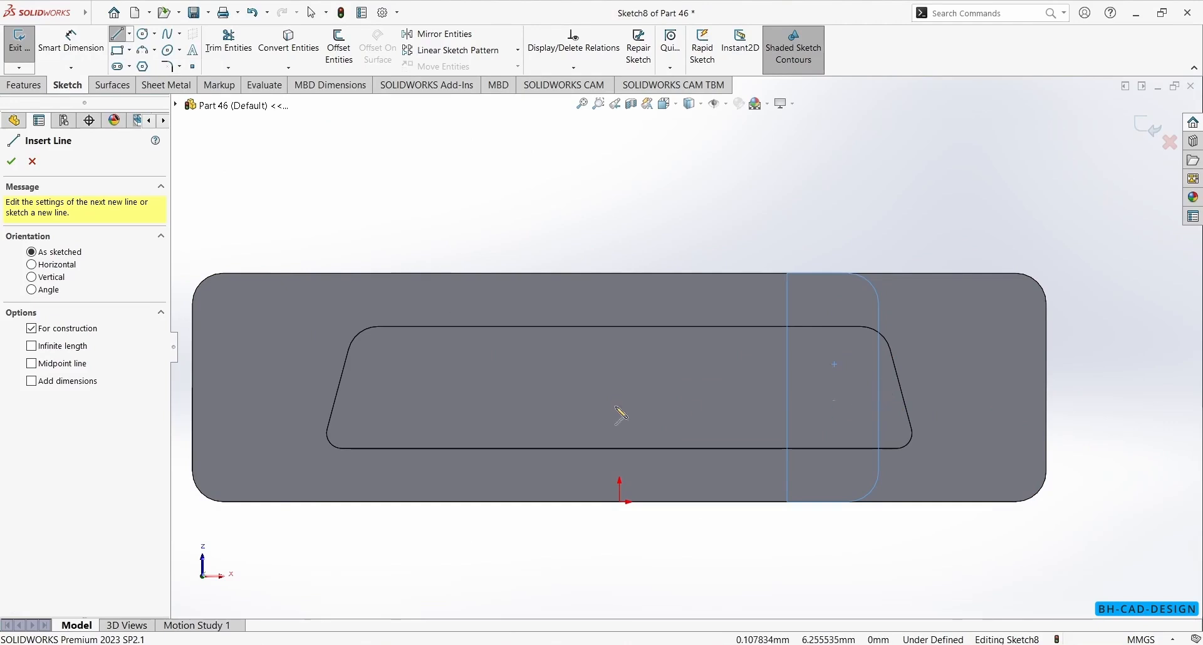
click(192, 387)
click(1047, 388)
key(Escape)
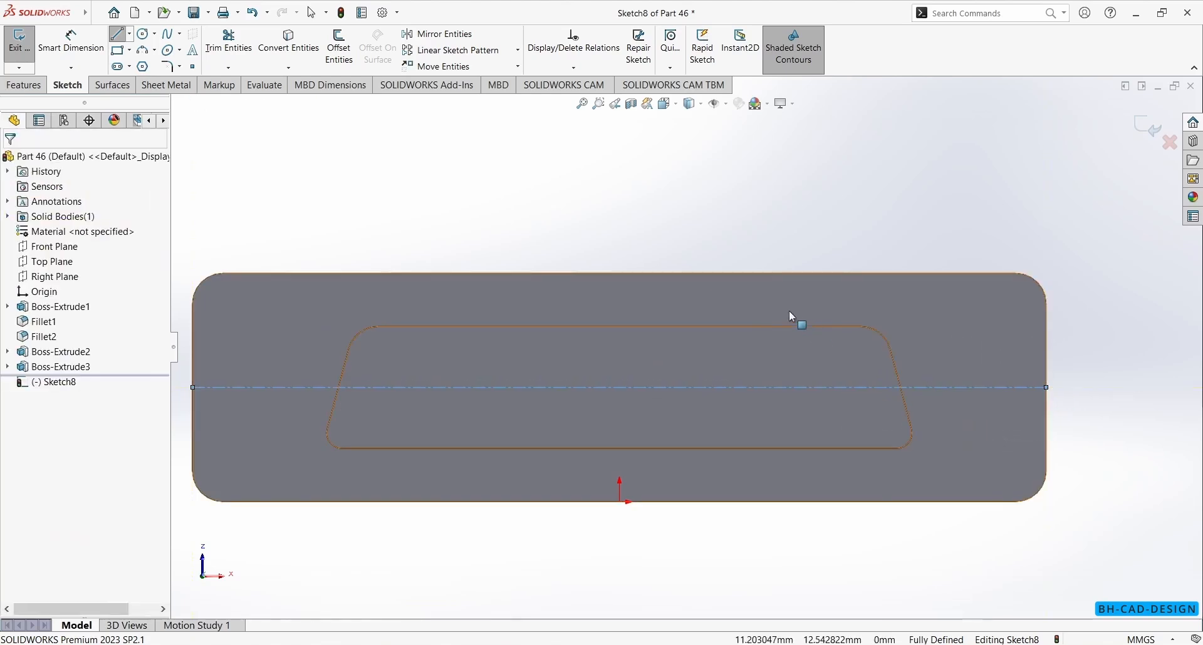
Step: Draw a circle centred on the horizontal centreline, partway between its midpoint and the flange's outer end
click(145, 34)
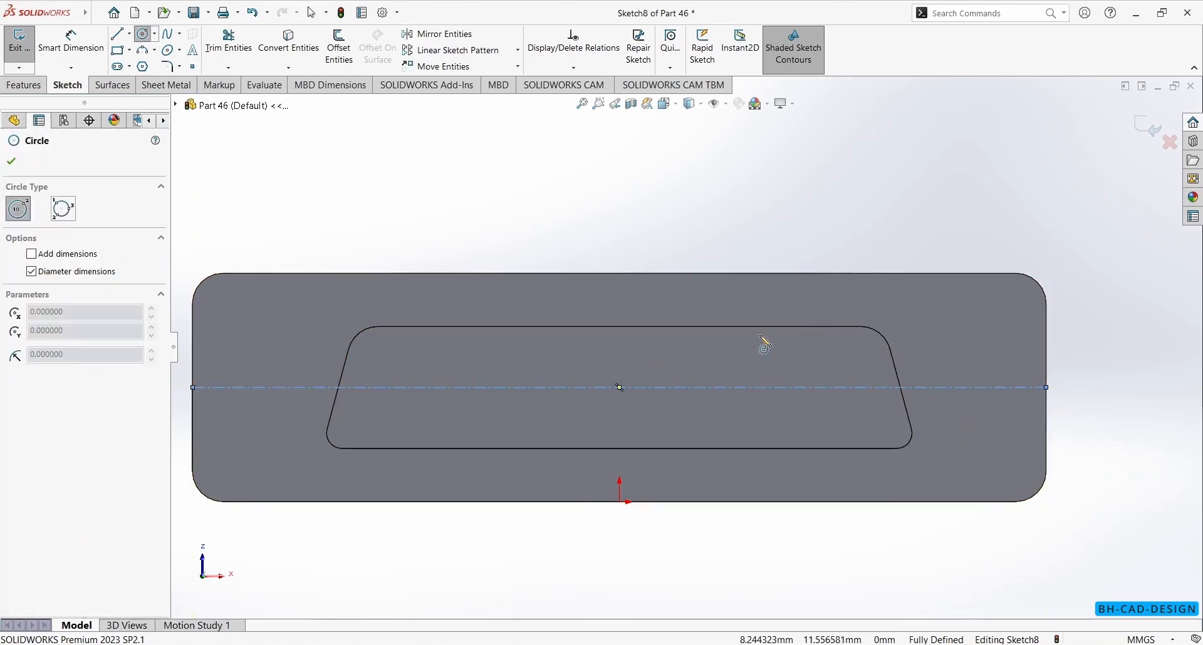
click(772, 388)
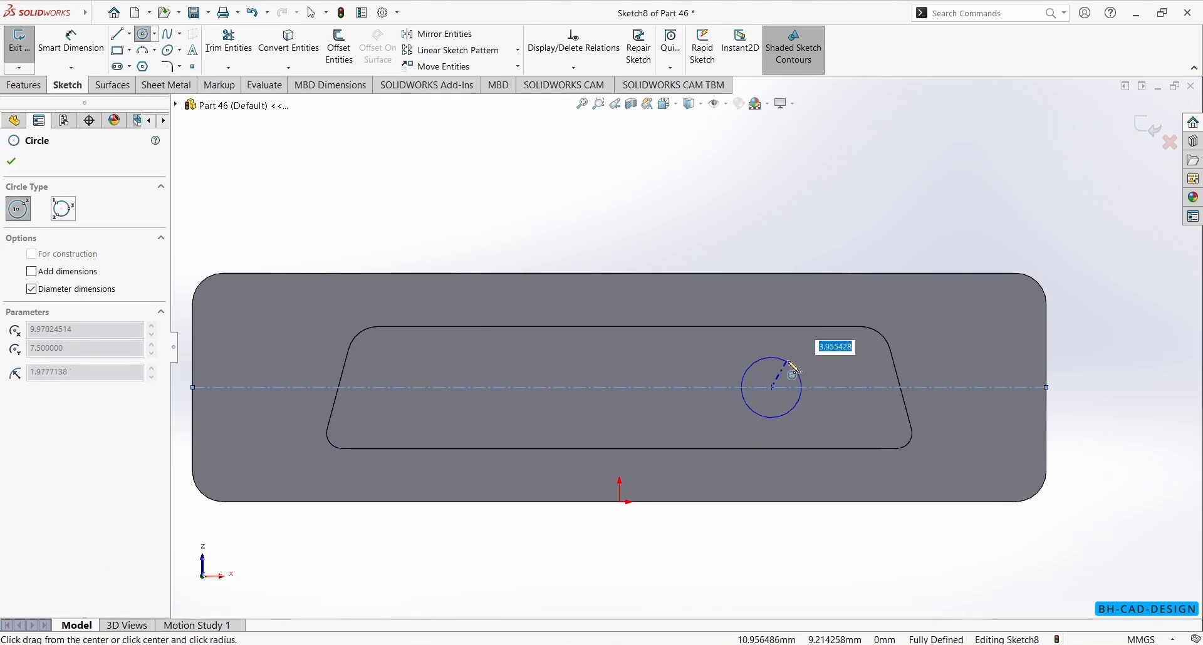
click(812, 348)
Step: Check the boss dimensions on the reference drawing and make the circle tangent to the narrow flange's outer end edge
right_drag(928, 422, 920, 382)
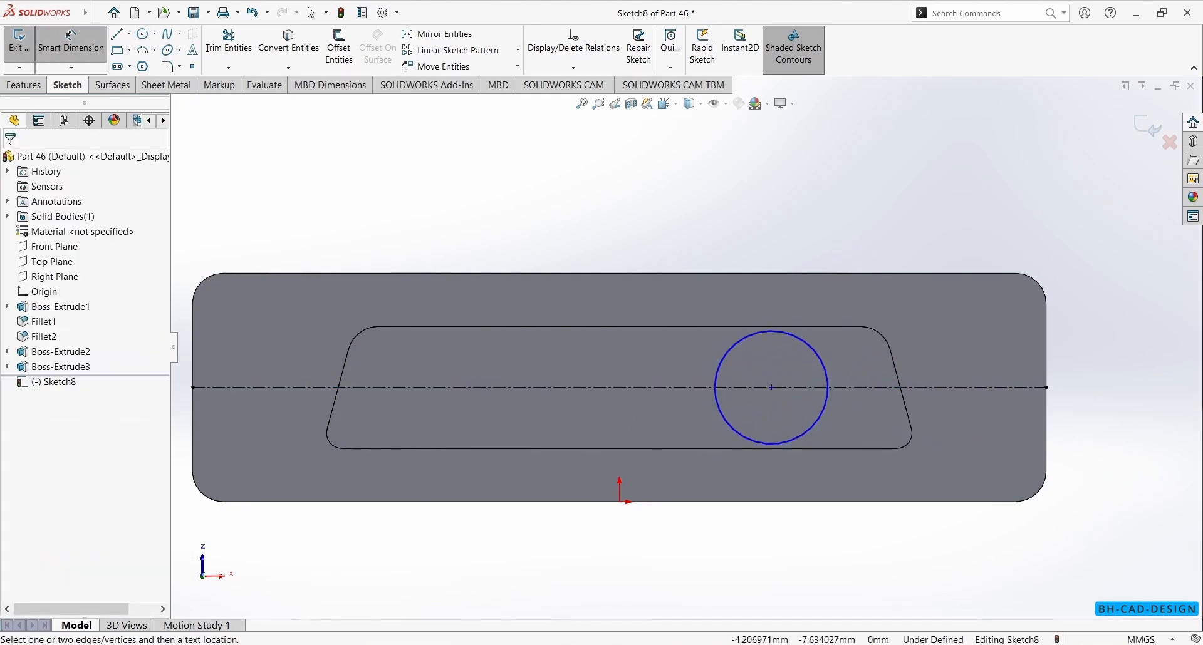
click(555, 644)
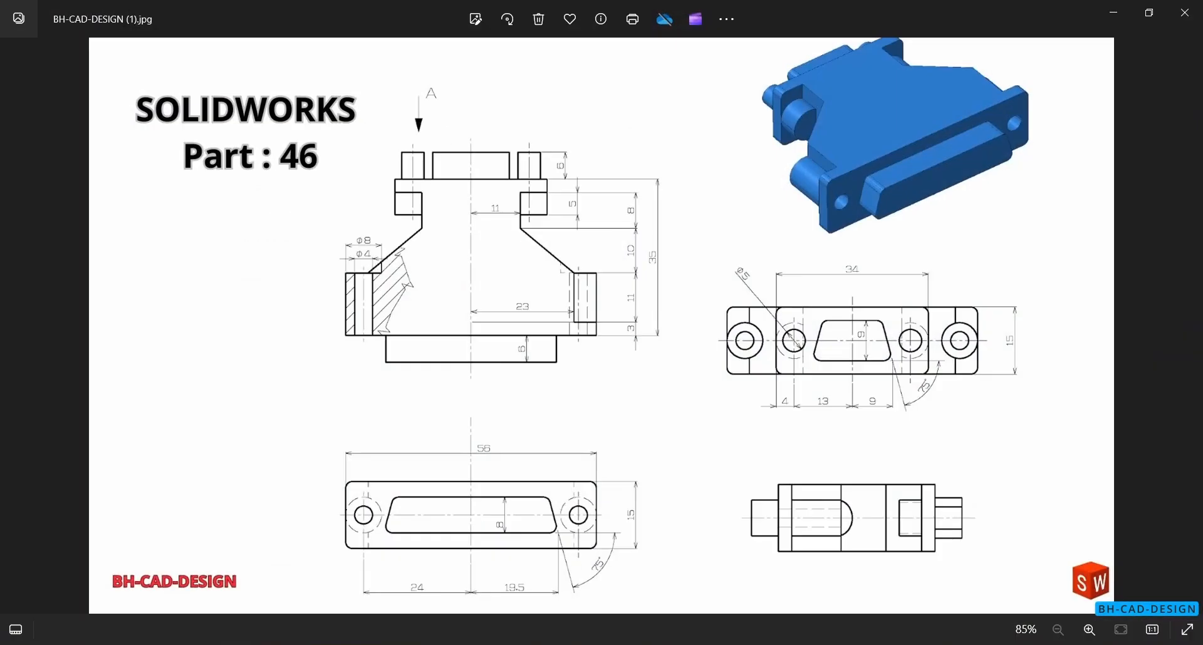
click(555, 644)
mouse_move(1053, 407)
middle_down()
mouse_move(973, 457)
mouse_move(983, 433)
middle_up()
middle_drag(887, 276, 937, 286)
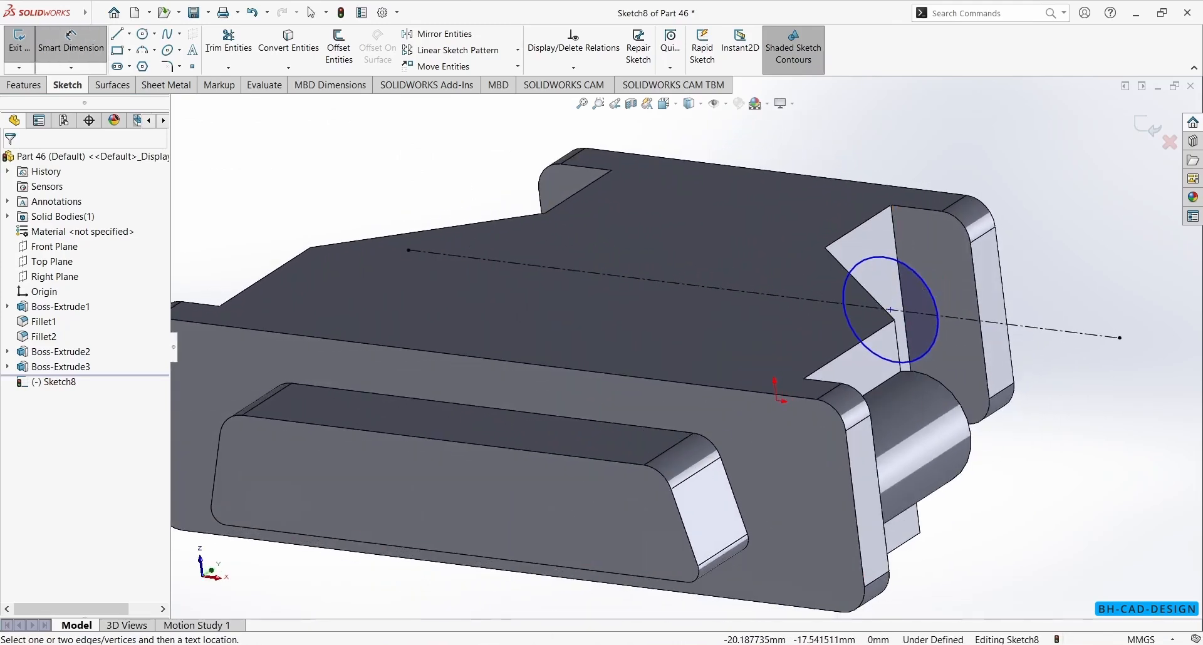
key(Escape)
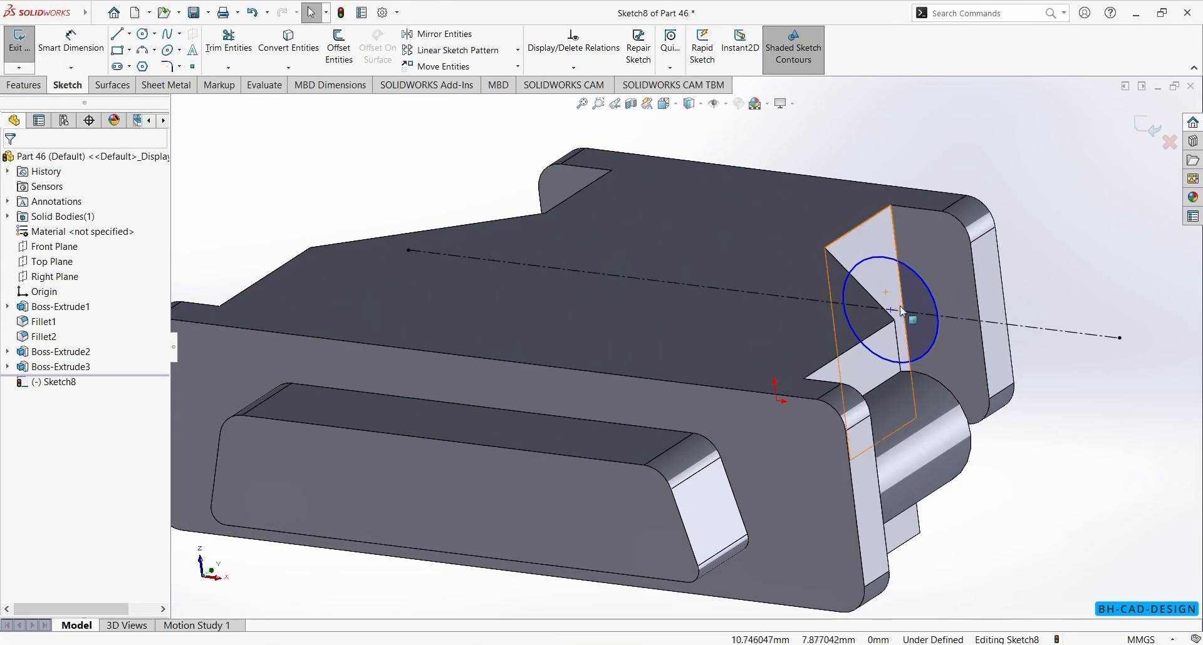
click(937, 312)
ctrl+click(982, 336)
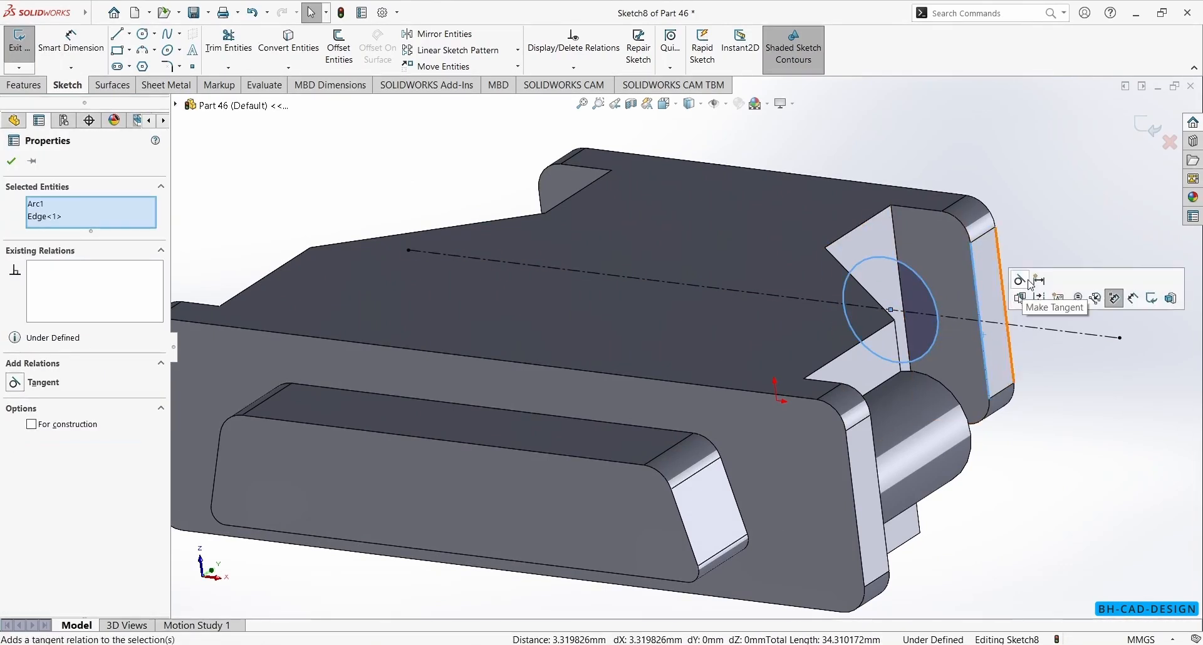
click(1020, 284)
Step: Set the tangent circle's diameter on the narrow flange to 9 mm after checking the reference drawing
key(d)
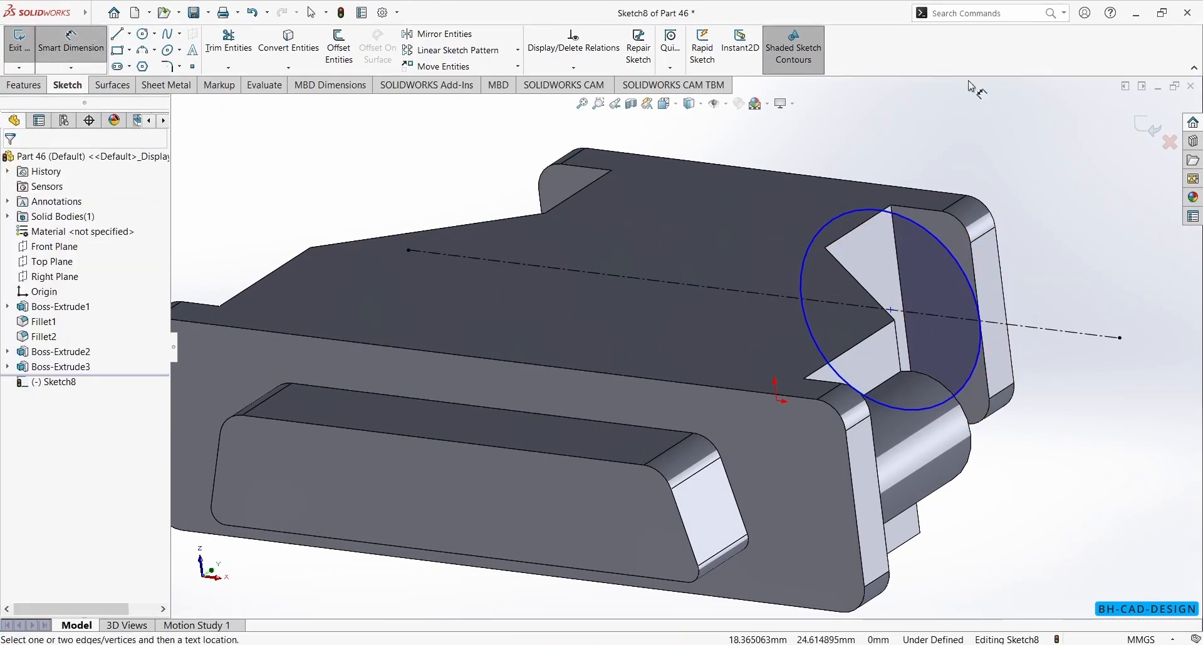
click(955, 257)
click(1032, 214)
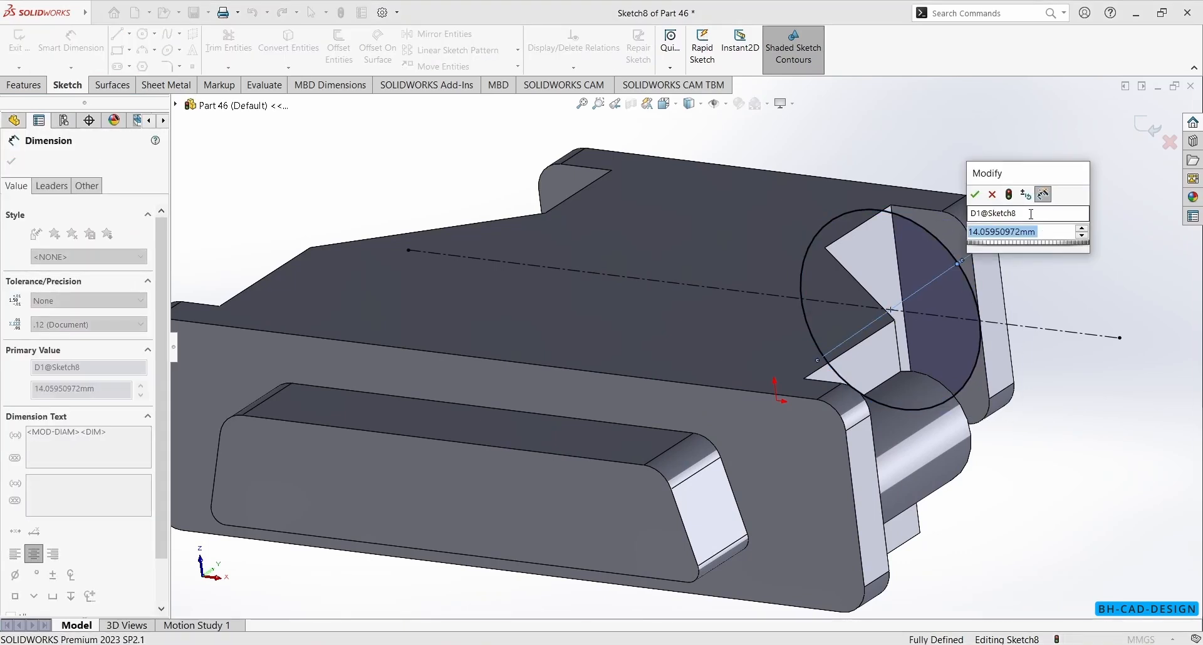
key(alt+Tab)
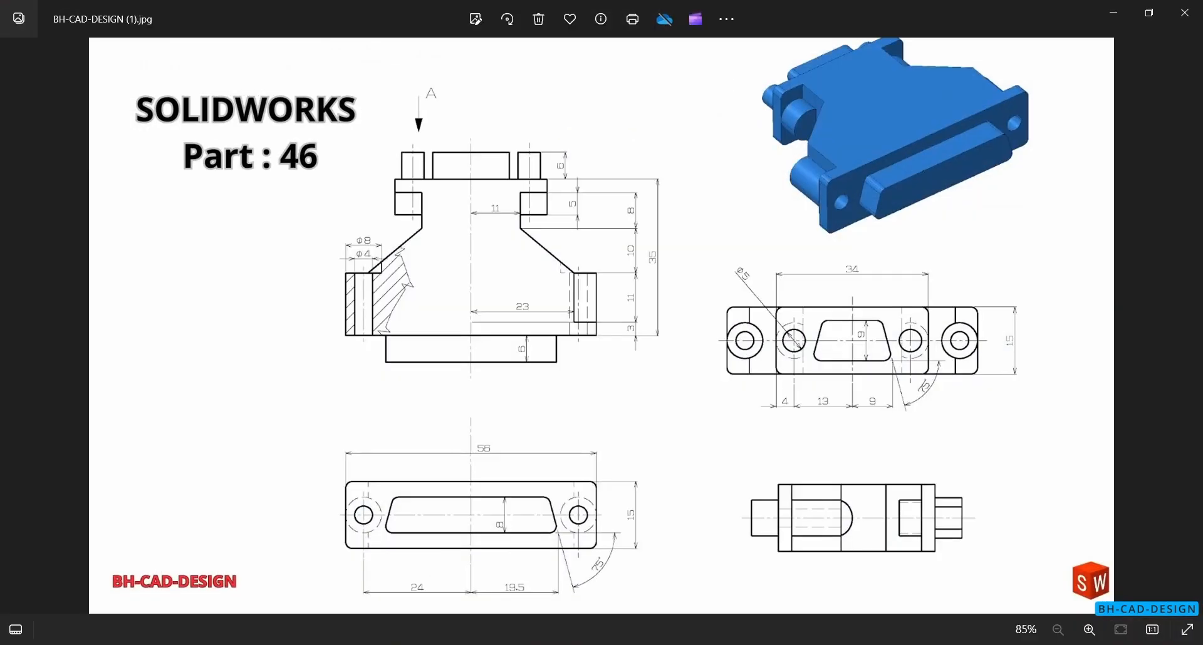
key(alt+Tab)
text(9)
key(Return)
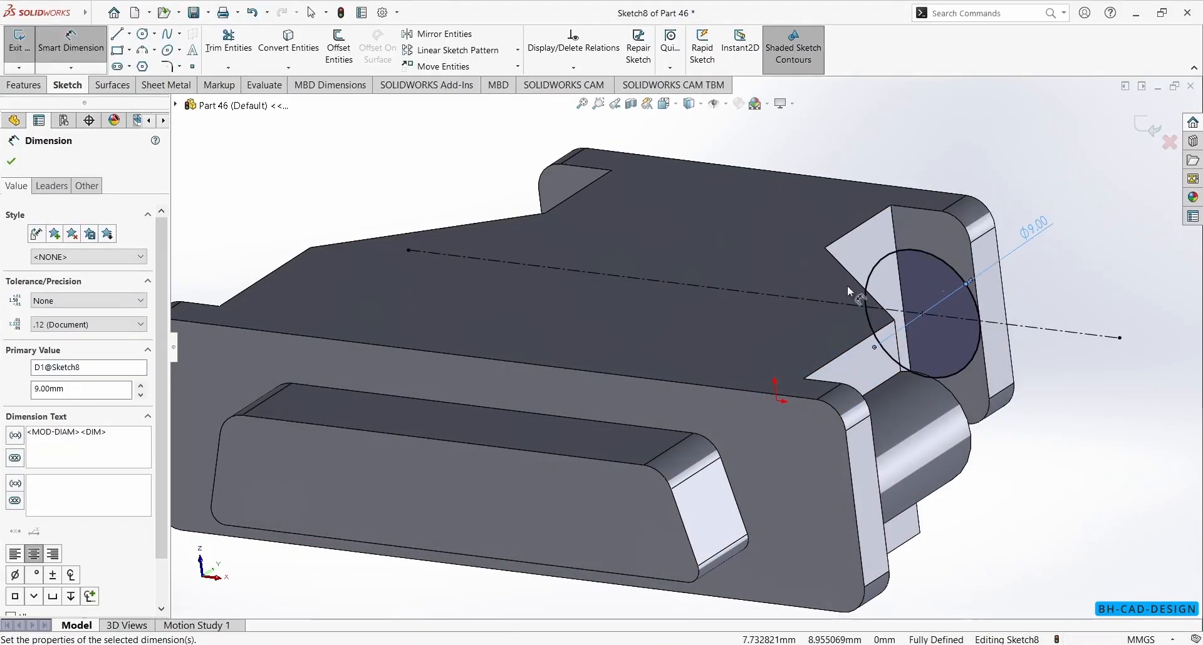
click(12, 162)
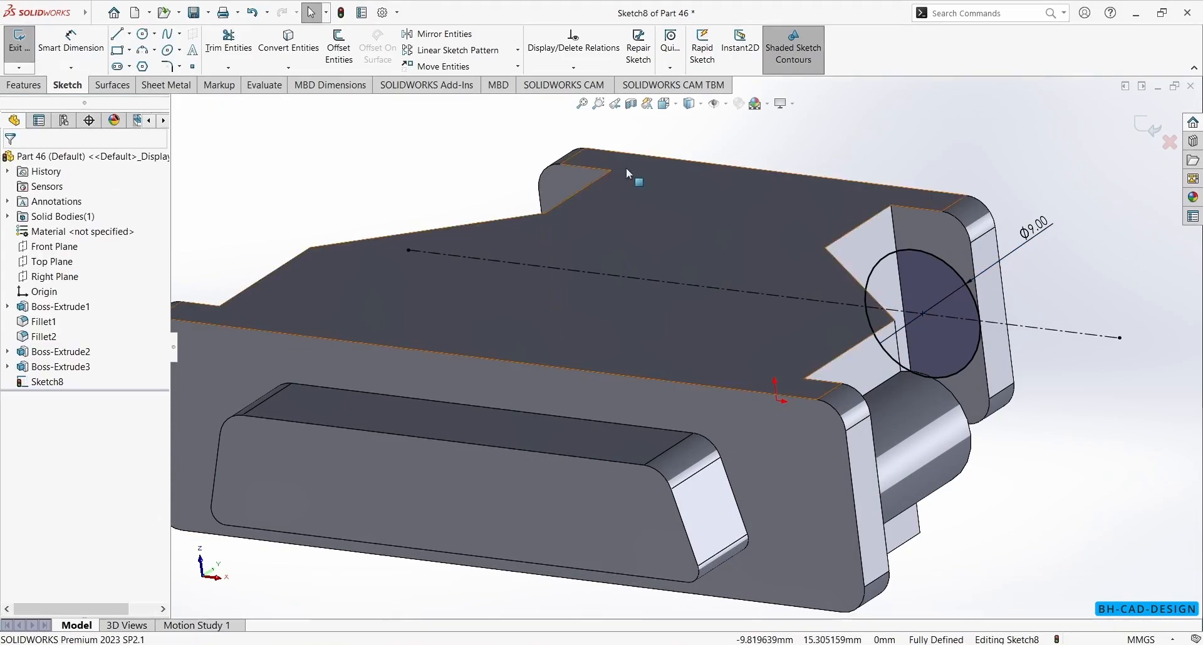
Step: Draw a vertical line across the circle along the body's side edge, from the circle's upper to its lower intersection
click(119, 35)
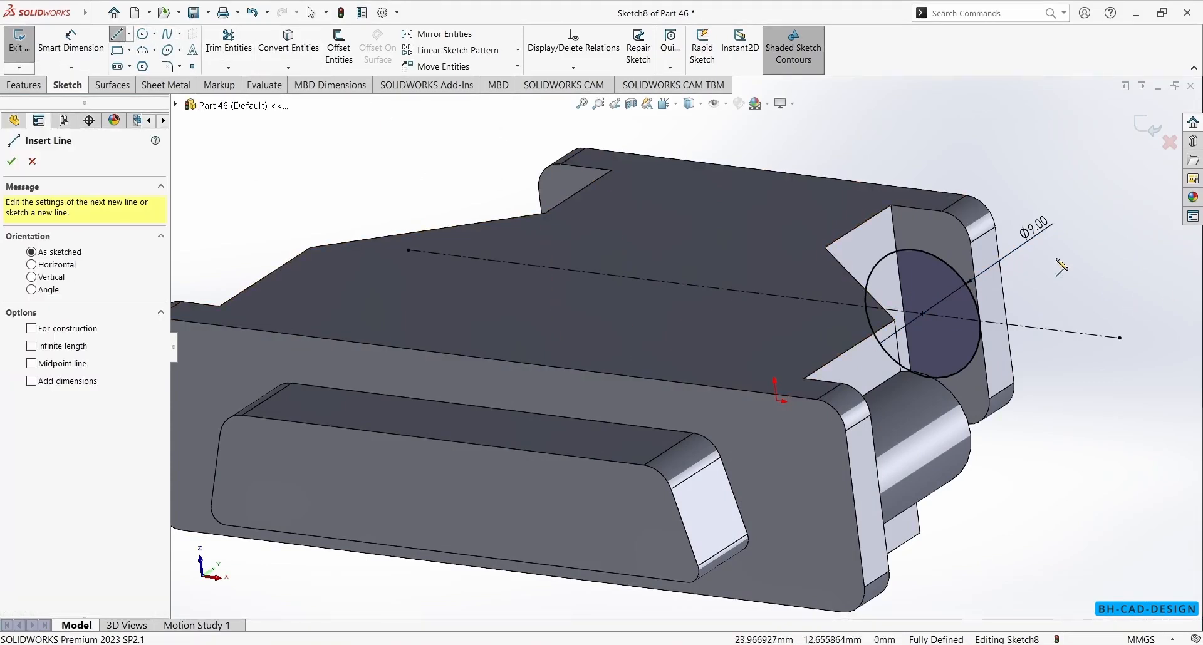
click(897, 251)
click(912, 376)
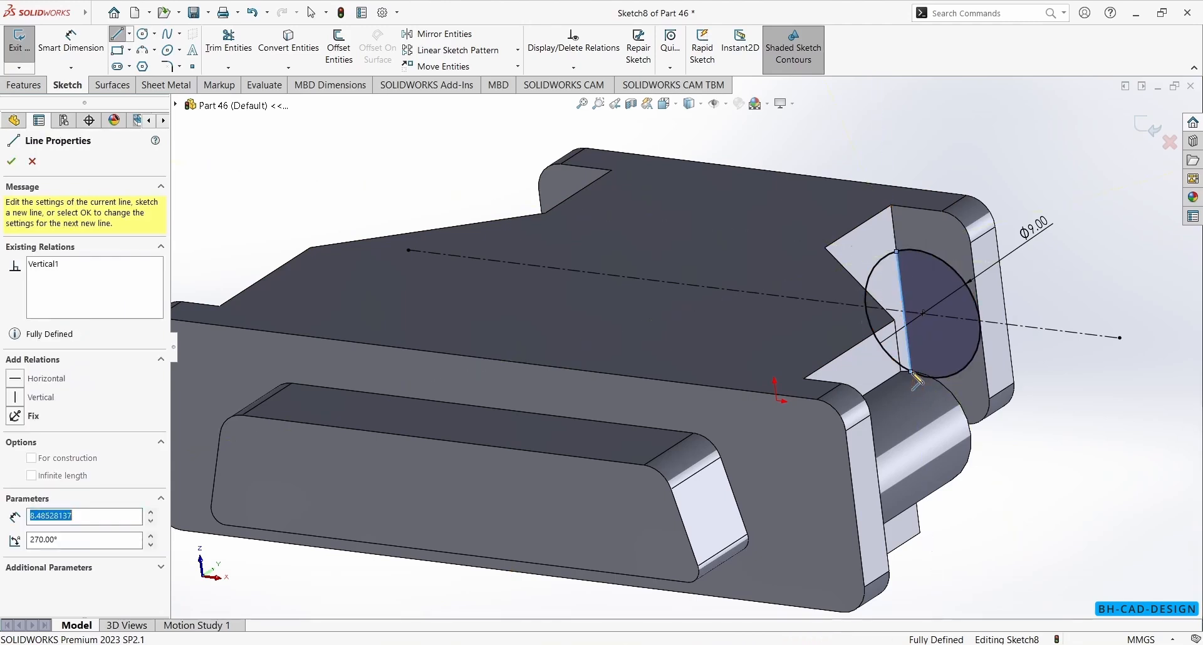
key(Escape)
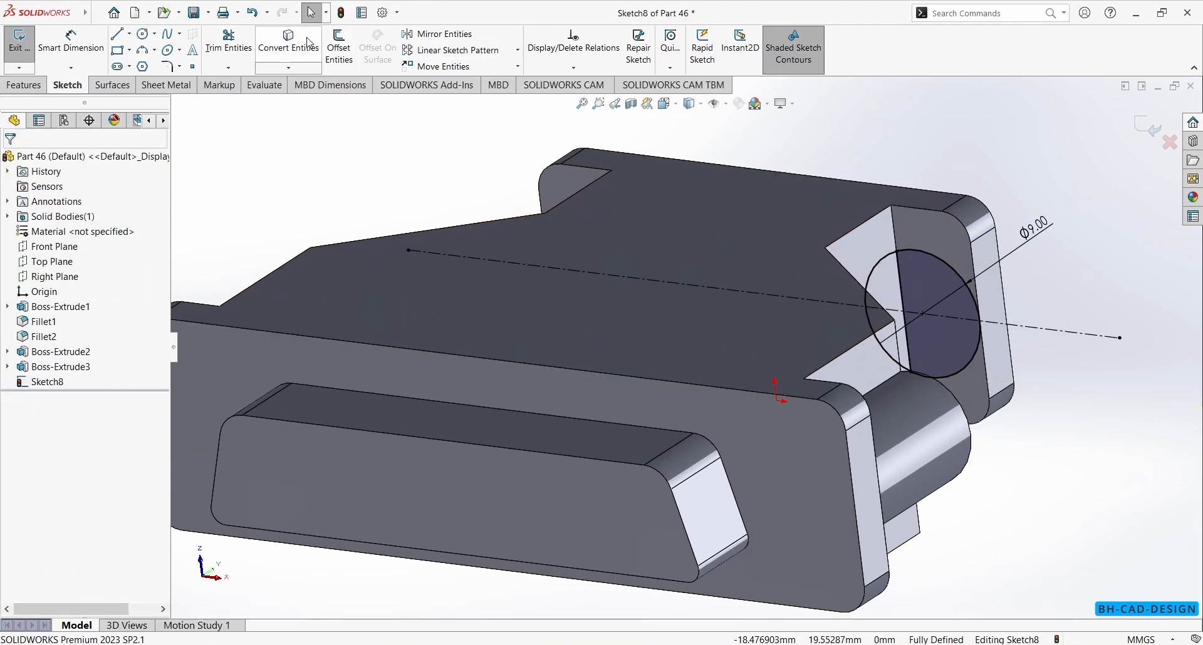
Step: Trim the circle's arc on the body side to leave a D shape, and extend the trimmed centreline back to its straight edge
click(231, 44)
drag(876, 266, 880, 310)
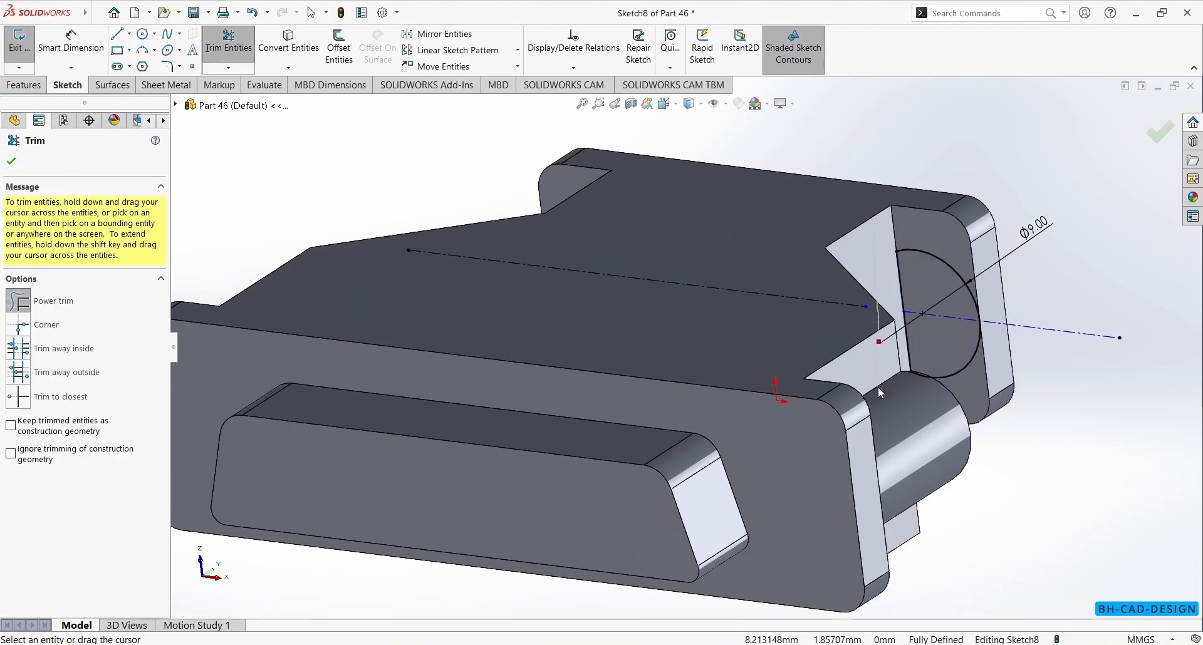
drag(881, 392, 899, 374)
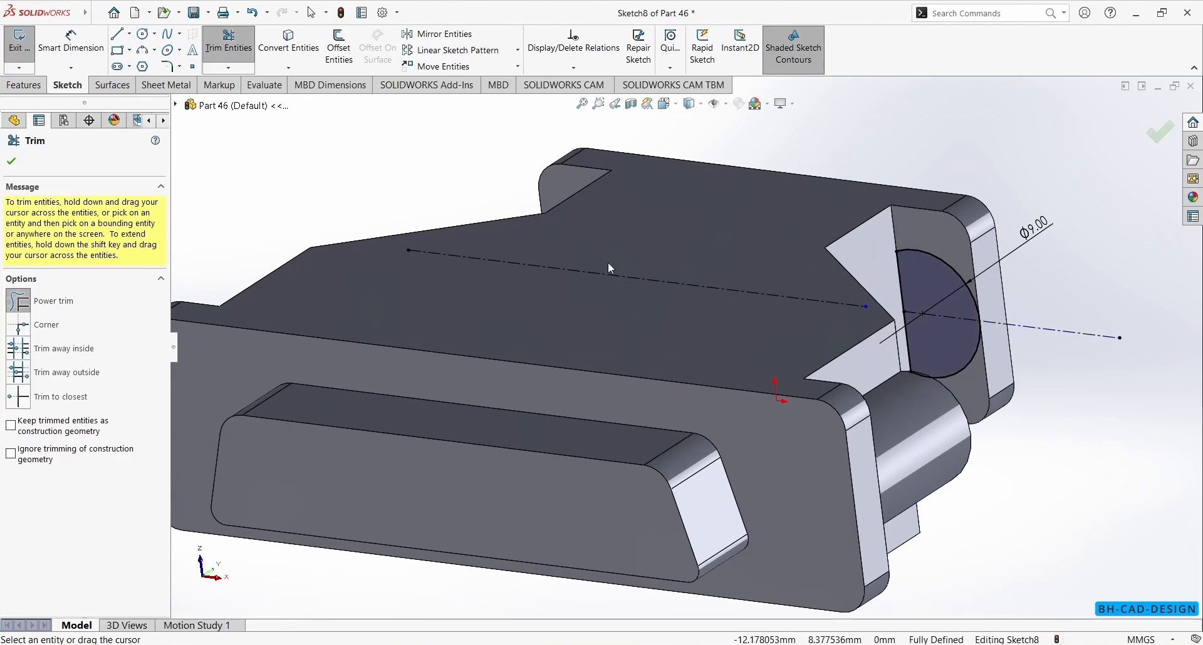
key(Escape)
key(ctrl+8)
scroll(853, 312, down, 3)
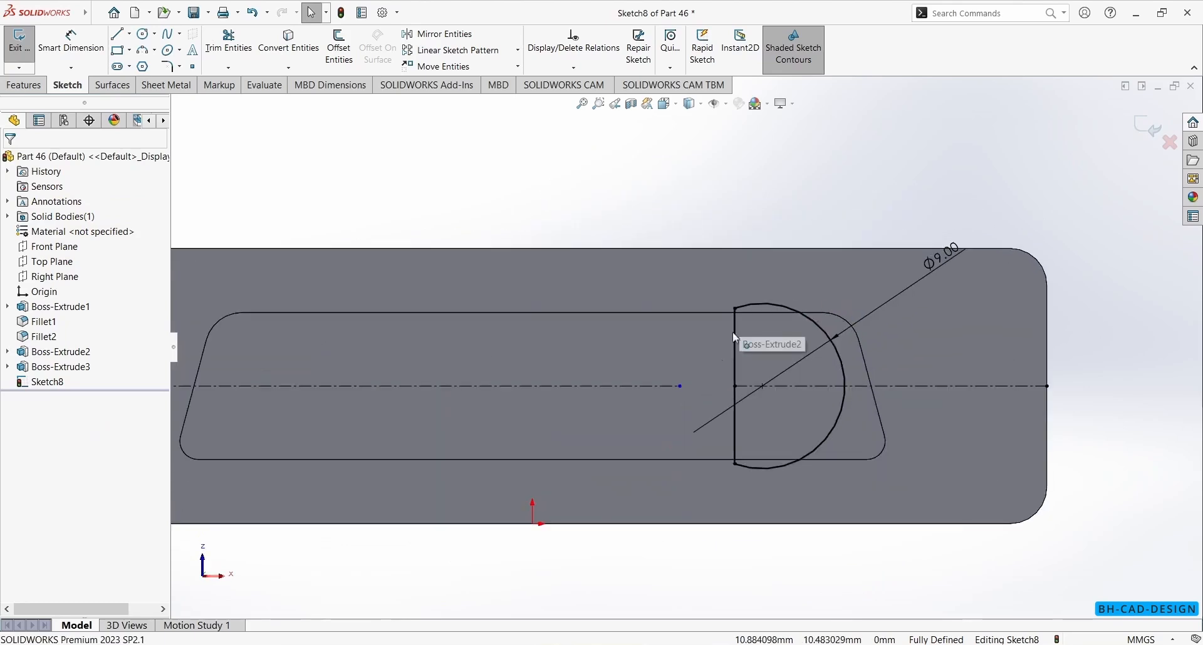
click(680, 387)
drag(686, 388, 742, 389)
Step: Draw a vertical centreline from the origin up past the flange's upper edge
click(129, 34)
click(144, 65)
scroll(683, 347, up, 1)
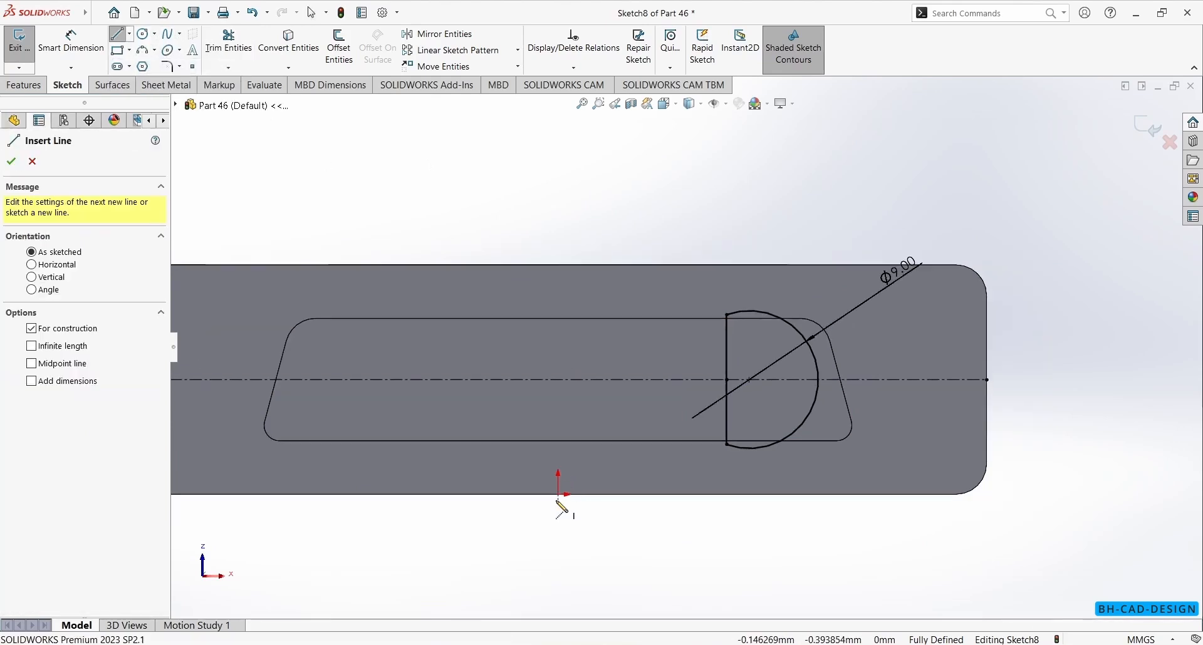
click(558, 495)
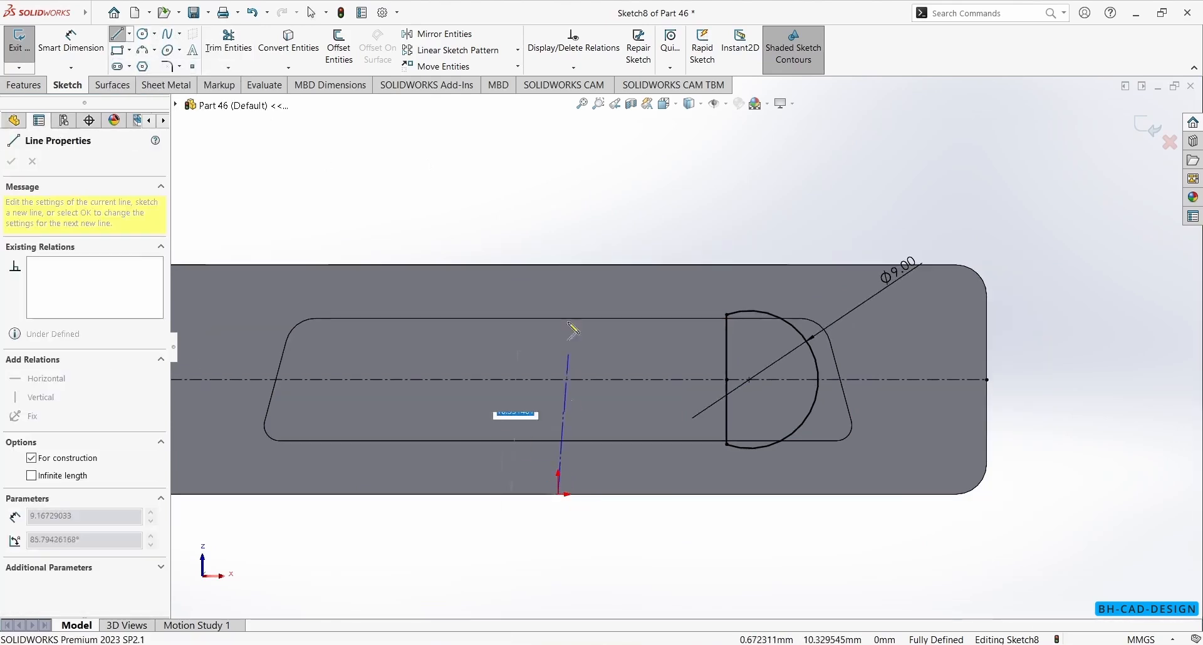
click(559, 208)
key(Escape)
Step: Mirror the D-shaped profile about the vertical centreline, keeping the original
drag(471, 156, 1054, 618)
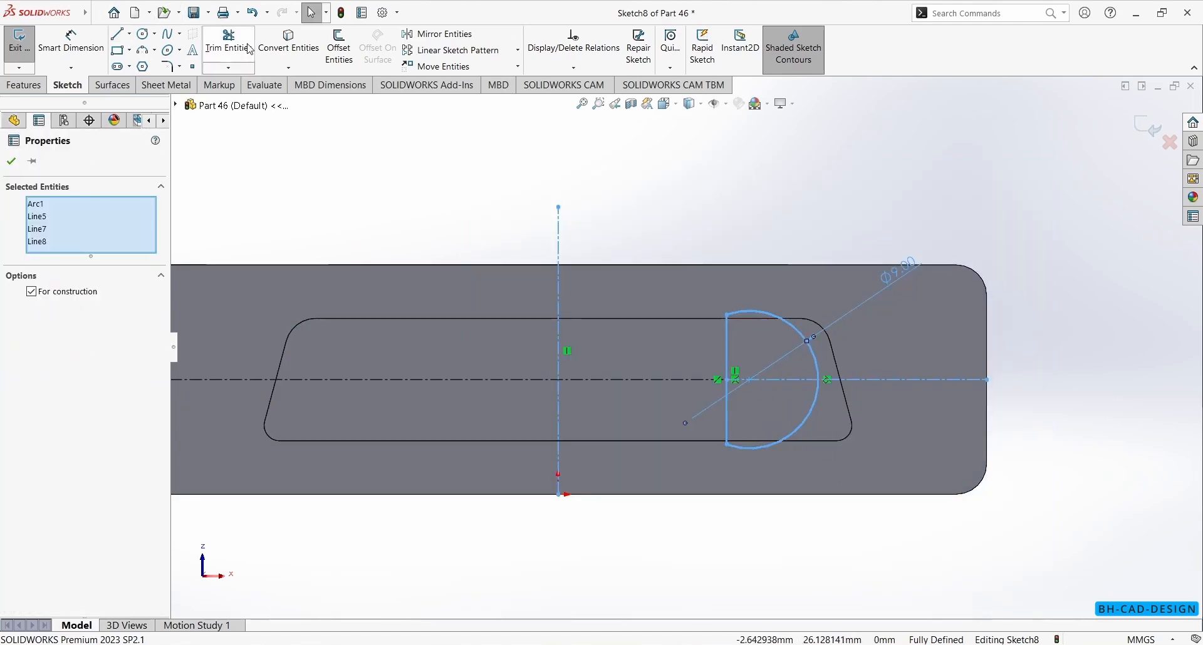
click(419, 35)
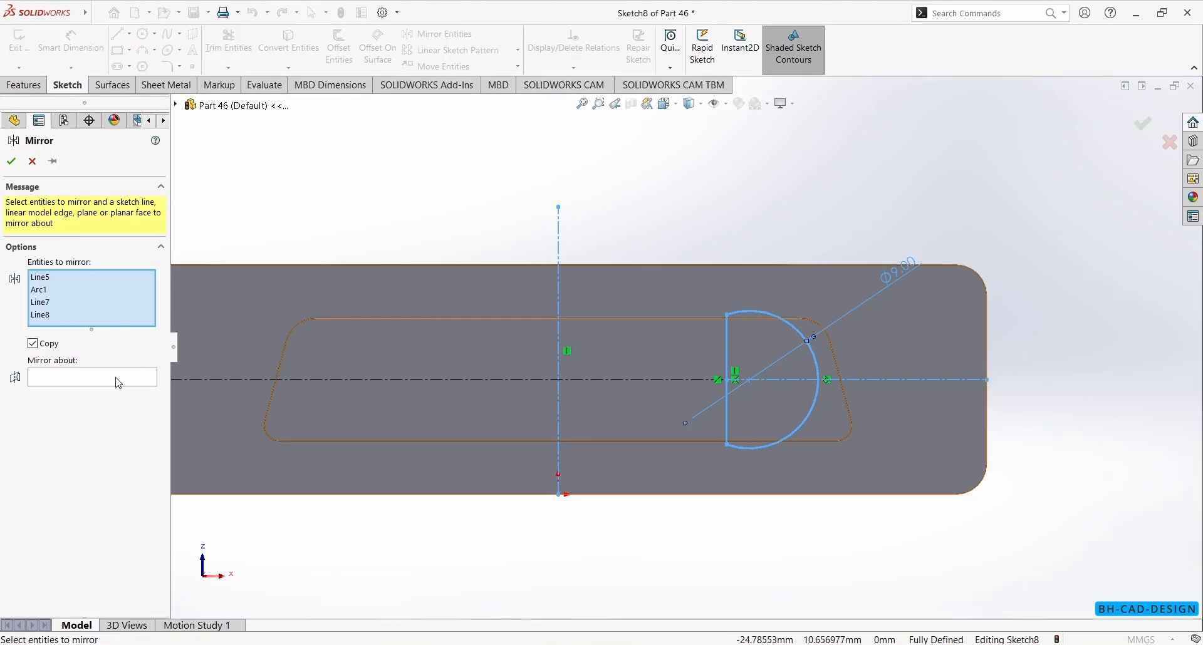
click(559, 295)
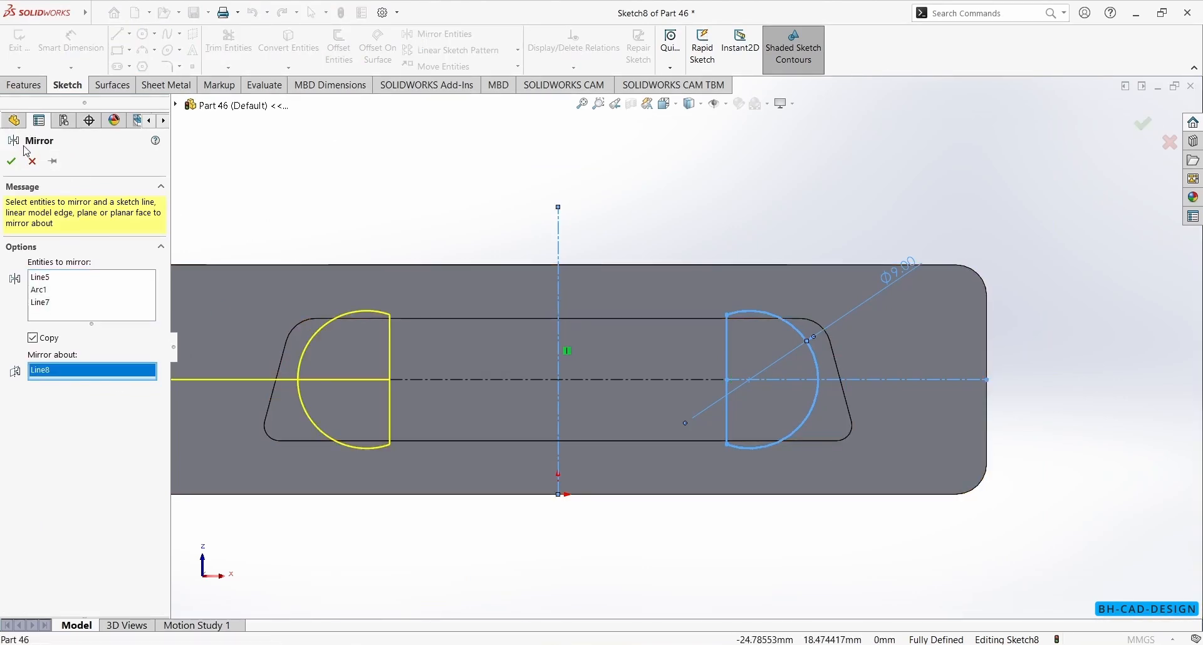
click(11, 161)
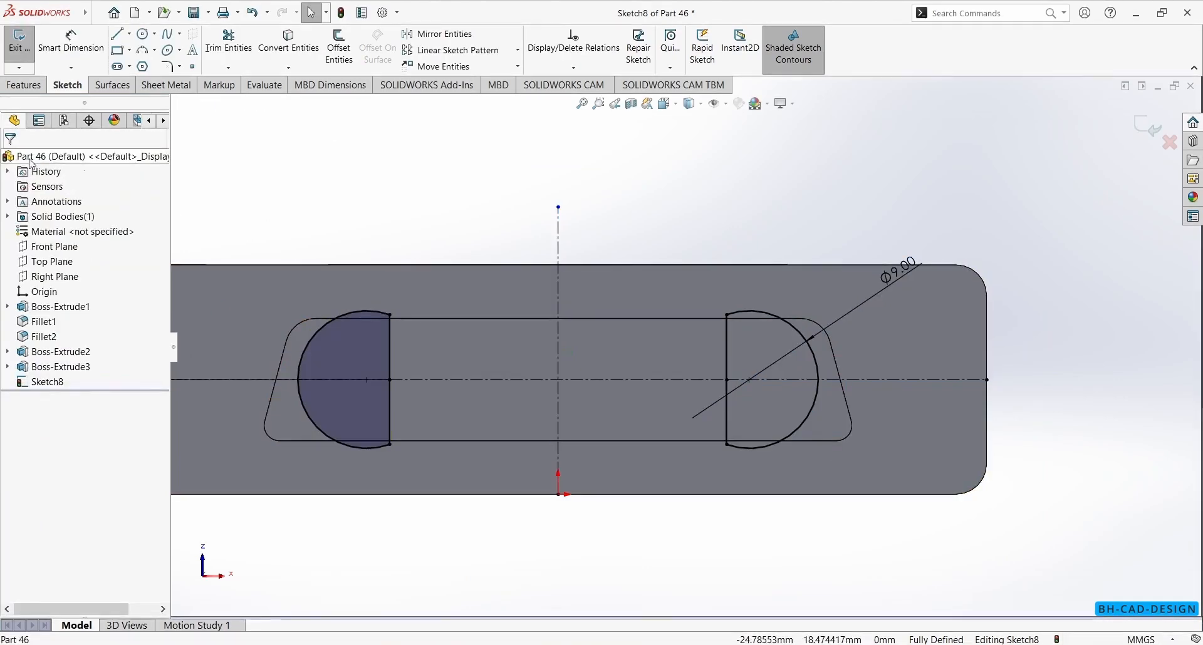
Step: Extrude both D-shaped profiles 5 mm blind from the narrow flange, merged with the body, after checking the depth on the drawing
click(26, 85)
click(25, 47)
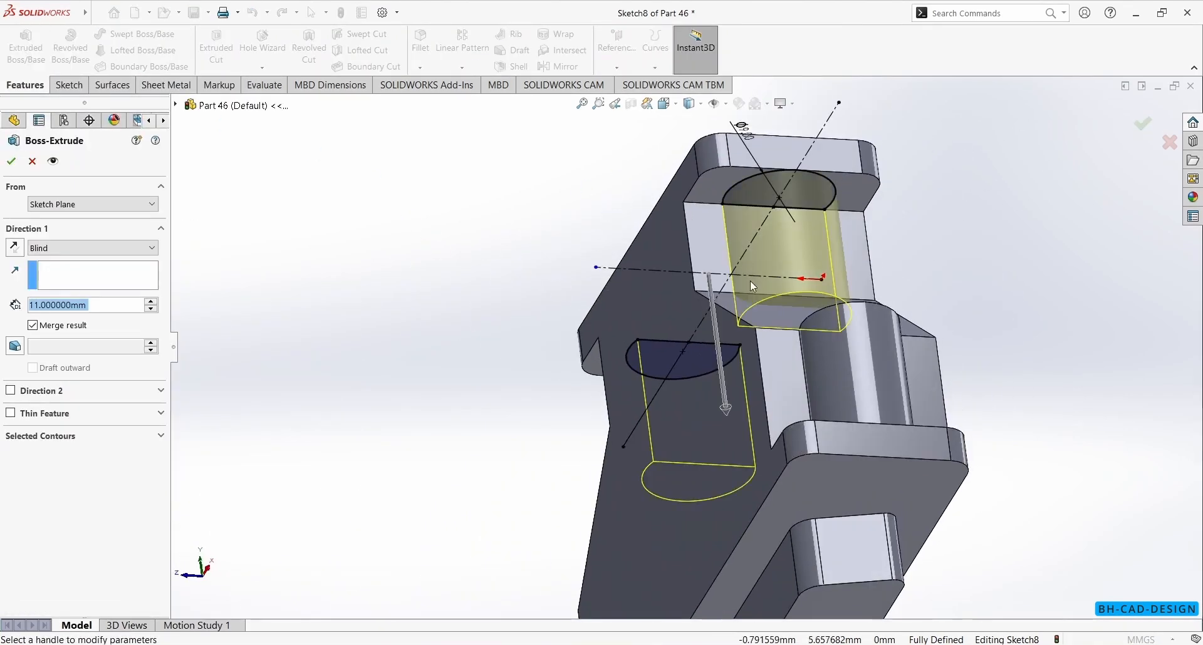
middle_drag(604, 317, 618, 594)
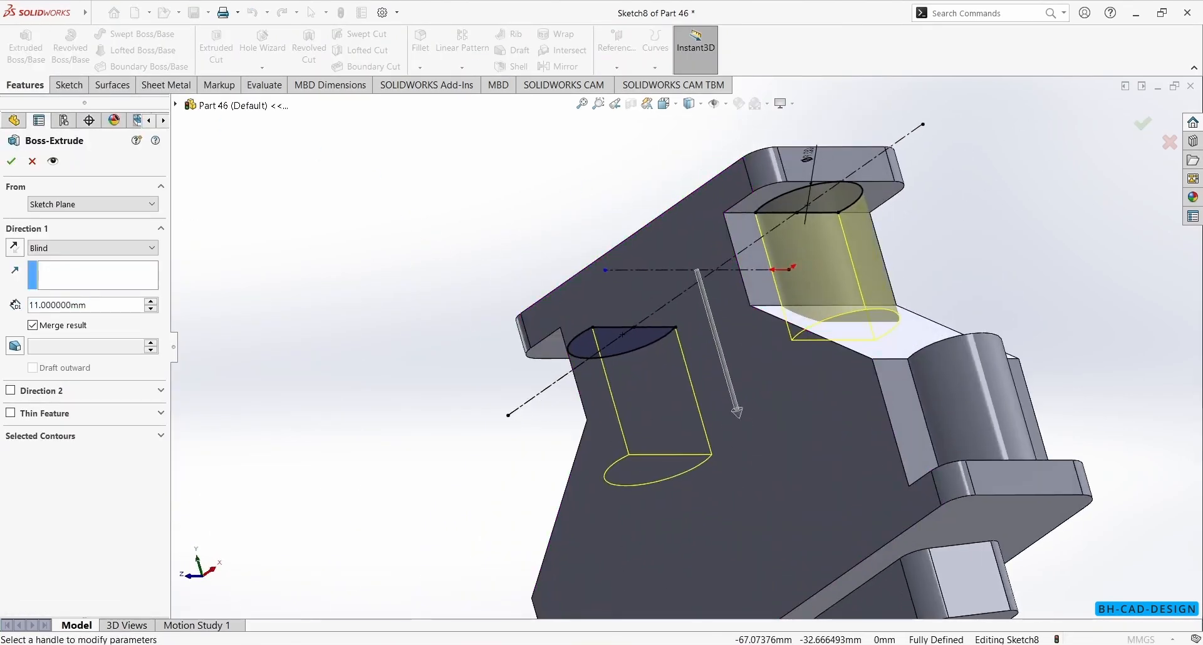
key(alt+Tab)
key(alt+Tab)
double_click(100, 310)
text(5)
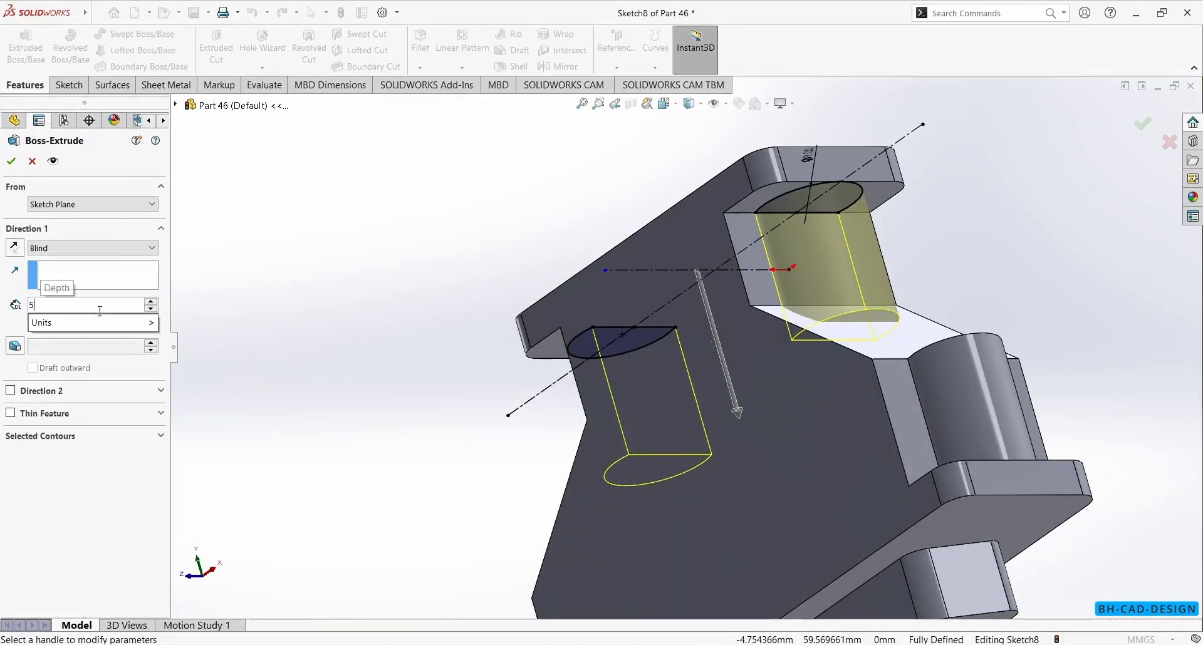
key(Return)
Step: Start a sketch on the narrow flange's outer end face and draw a vertical centreline from the origin down across the face
middle_drag(351, 307, 510, 457)
click(886, 324)
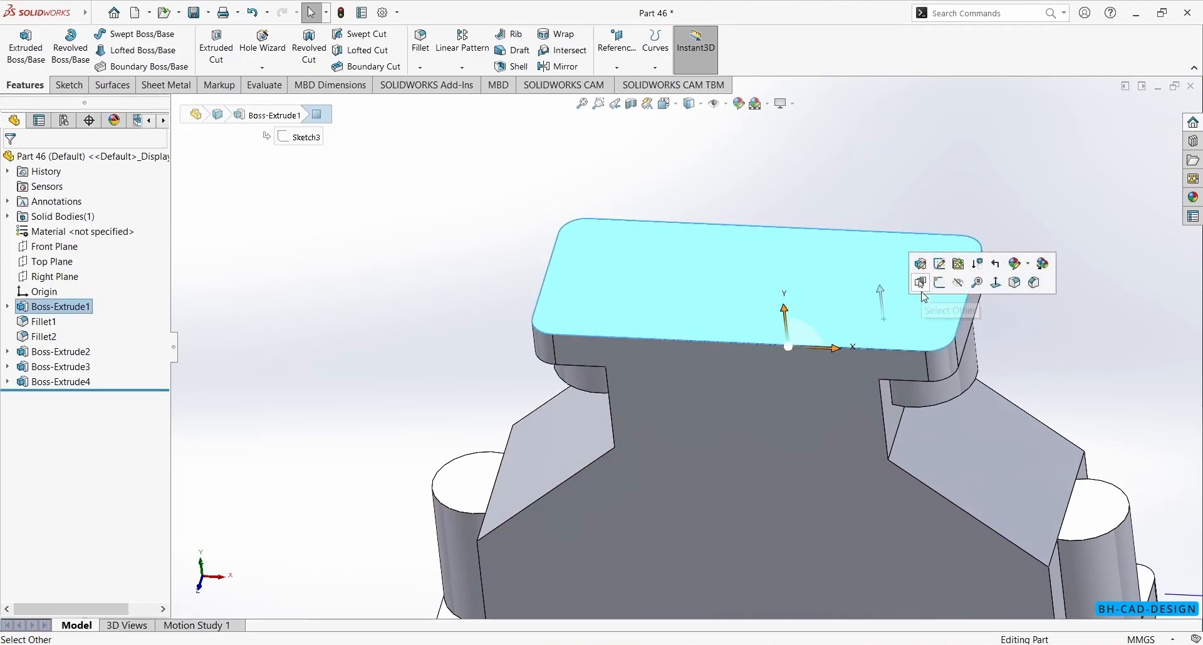
click(939, 282)
key(Escape)
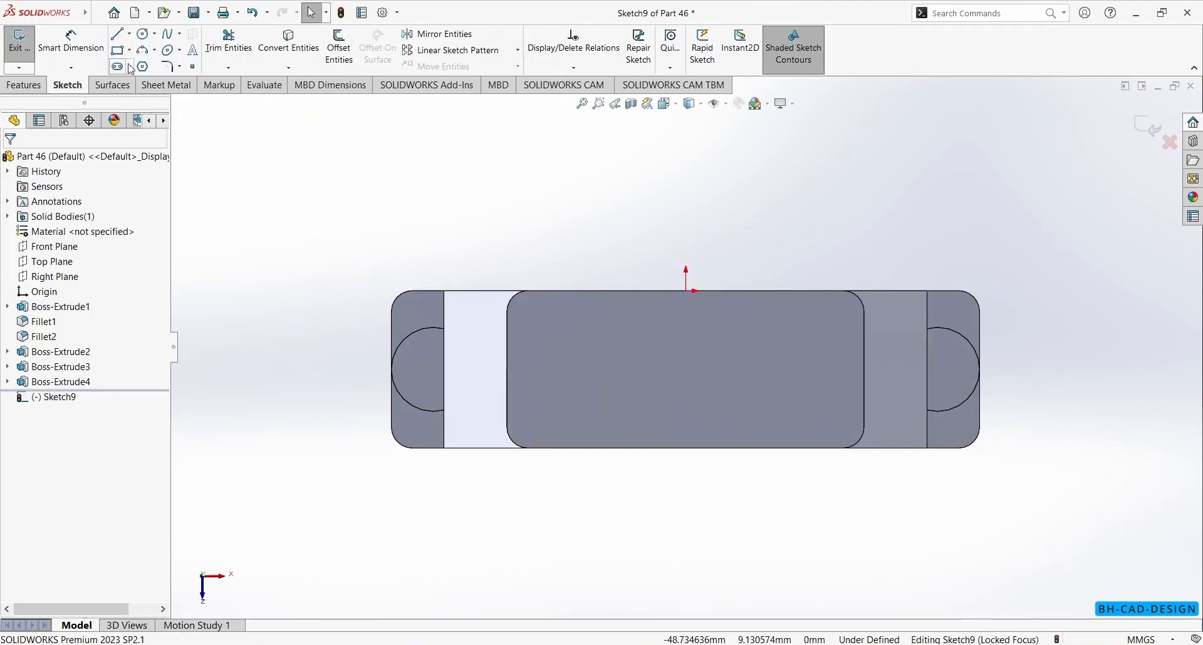
click(130, 34)
click(153, 63)
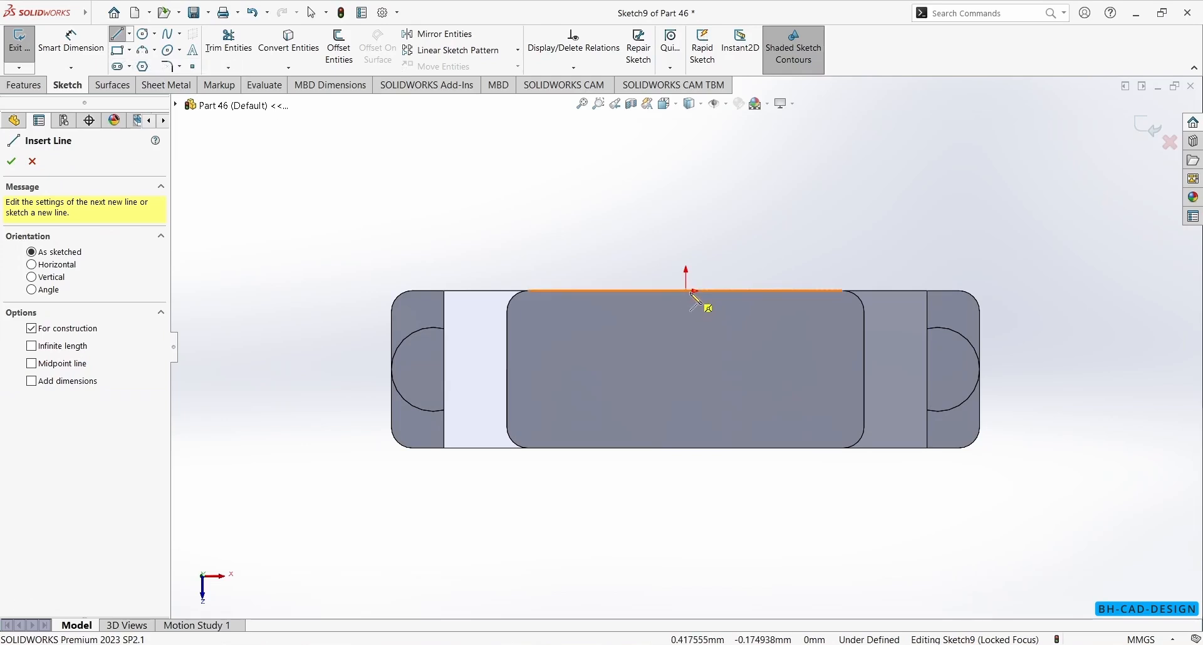
click(686, 291)
click(685, 421)
key(Escape)
Step: Sketch an open half trapezoid beside the centreline, with a base about 8.9 mm wide and a slanted side about 6.6 mm long
click(116, 34)
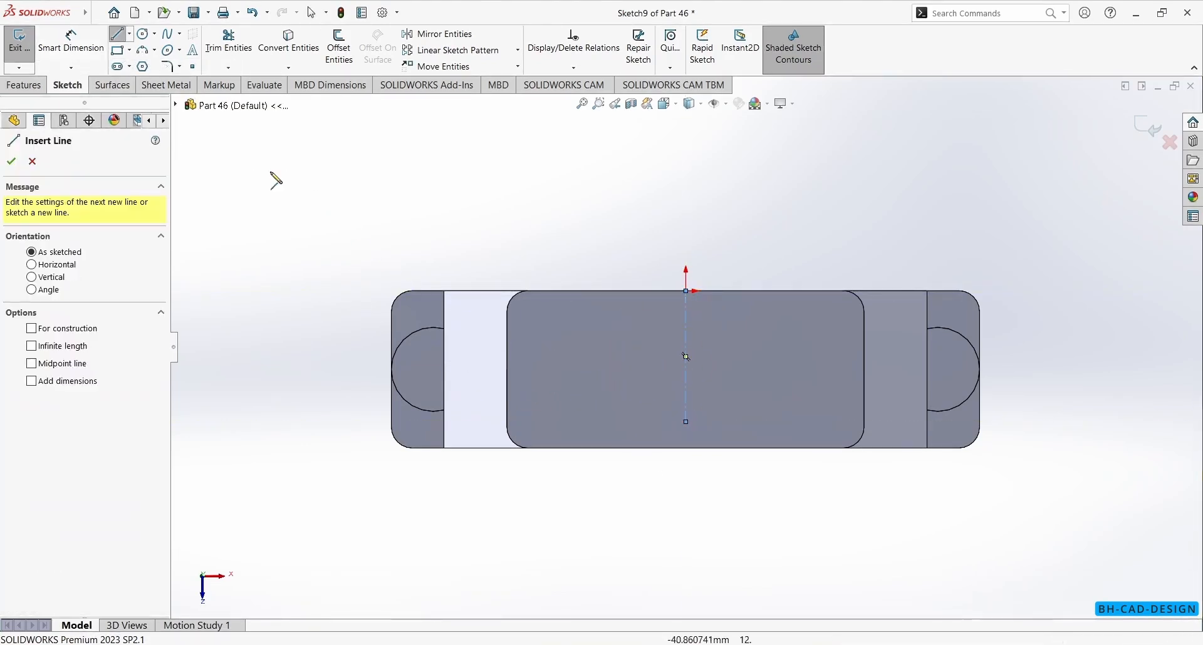
click(686, 405)
click(779, 405)
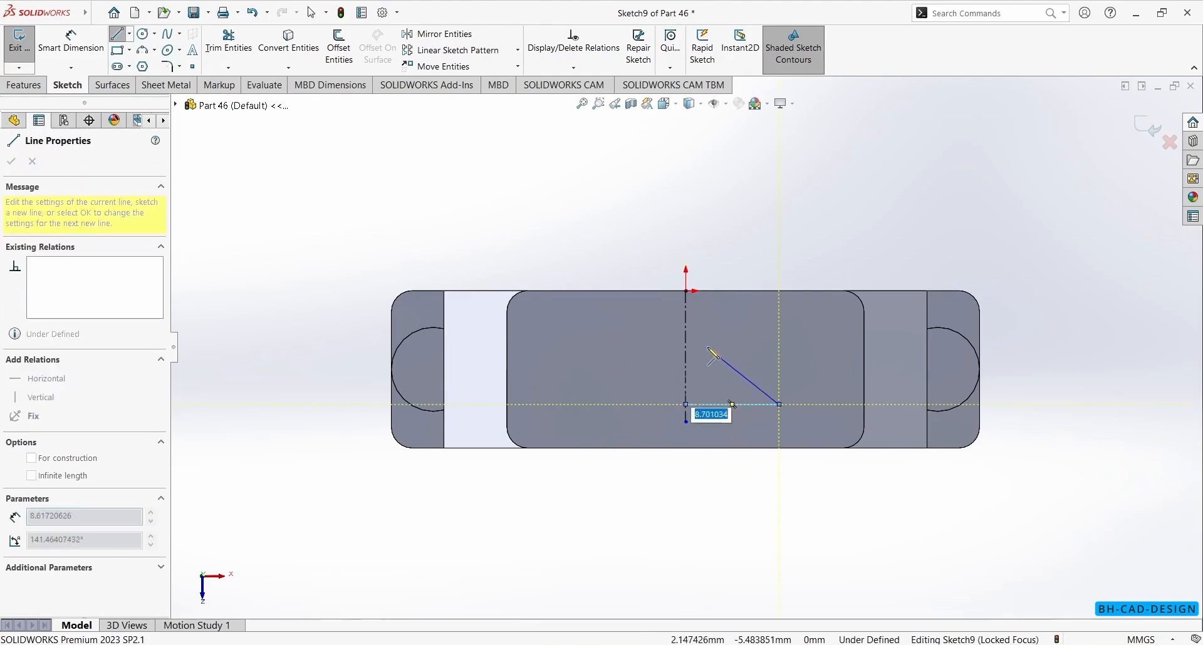
click(746, 343)
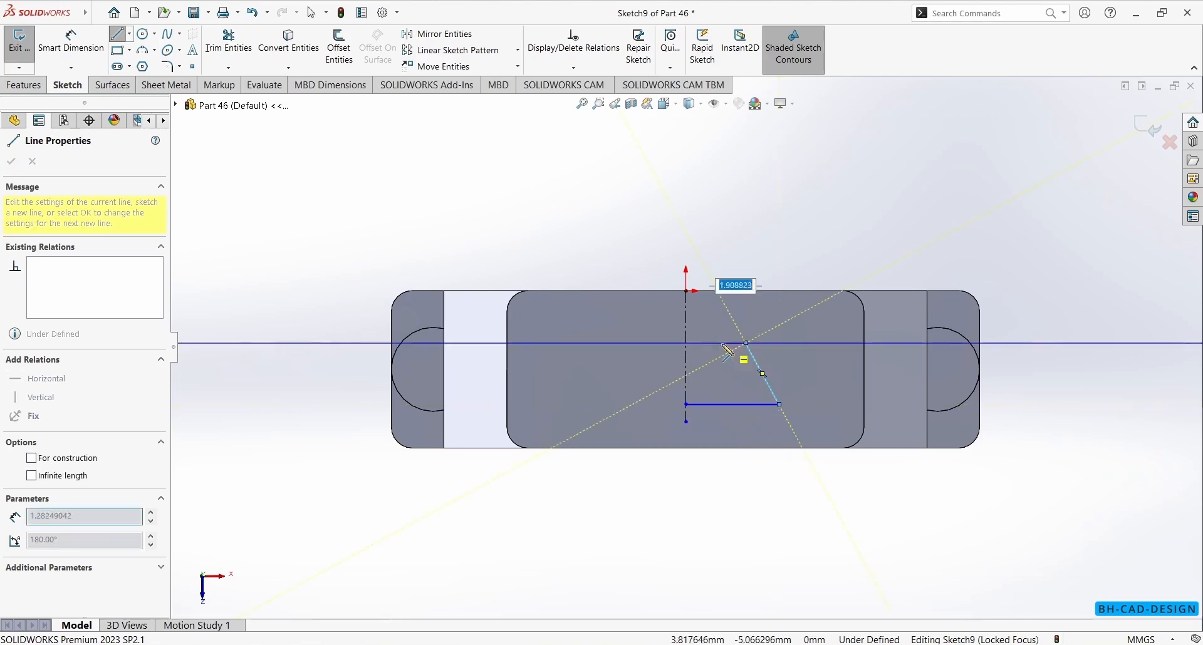
click(686, 344)
key(Escape)
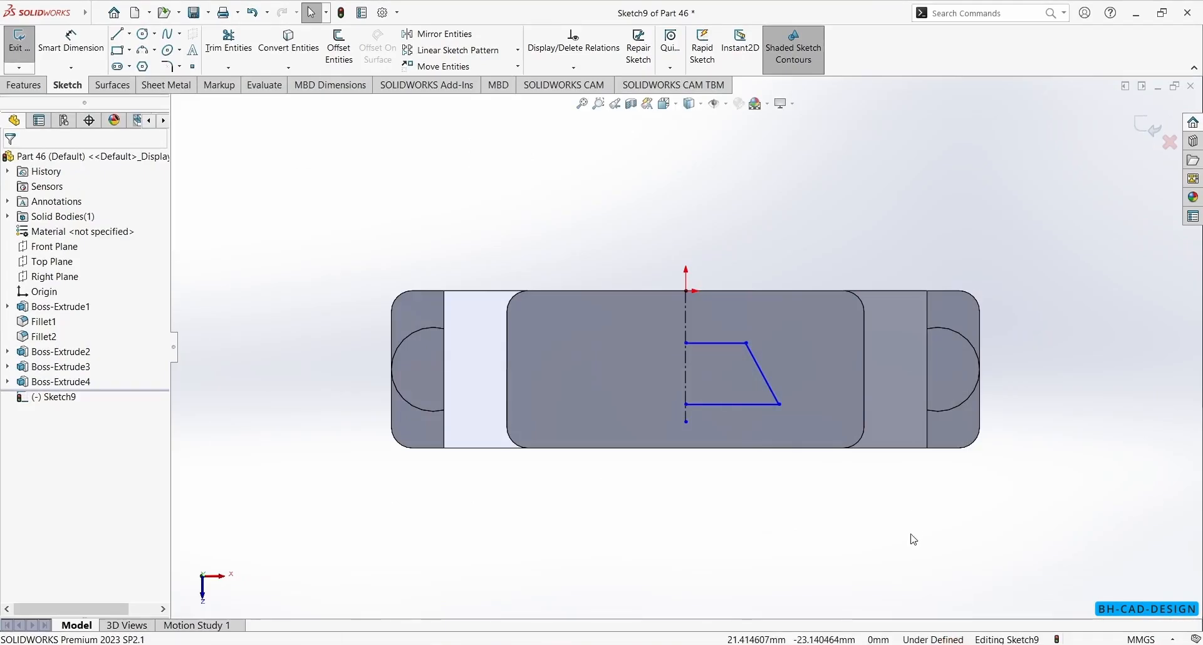
key(d)
click(763, 389)
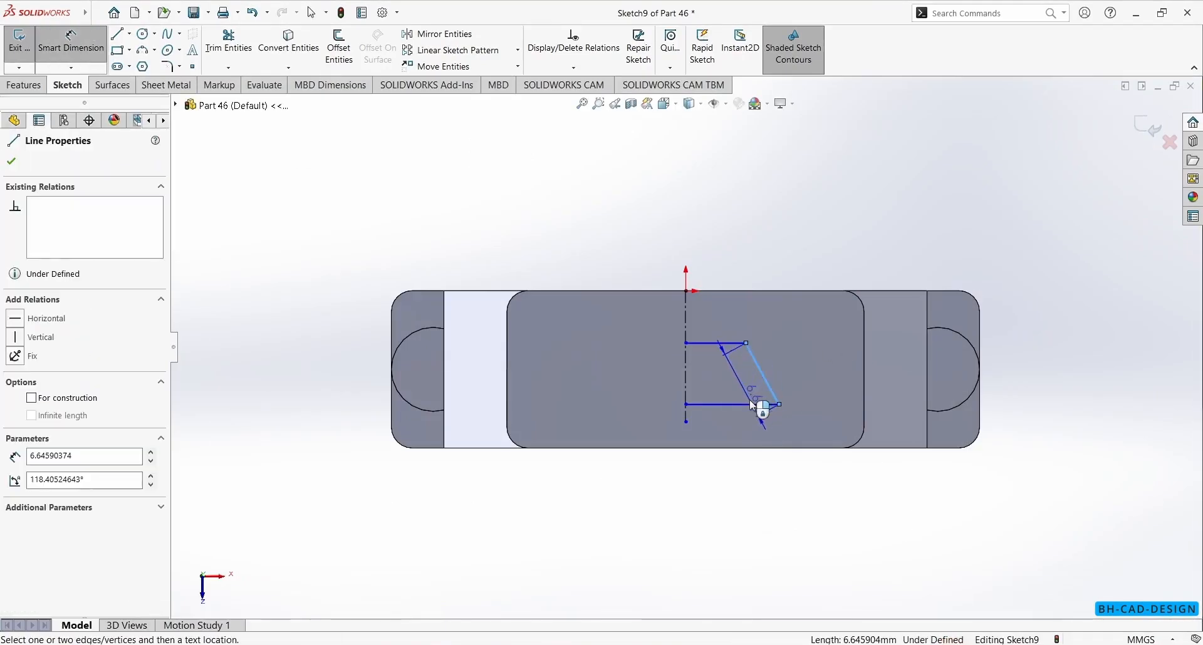
click(759, 405)
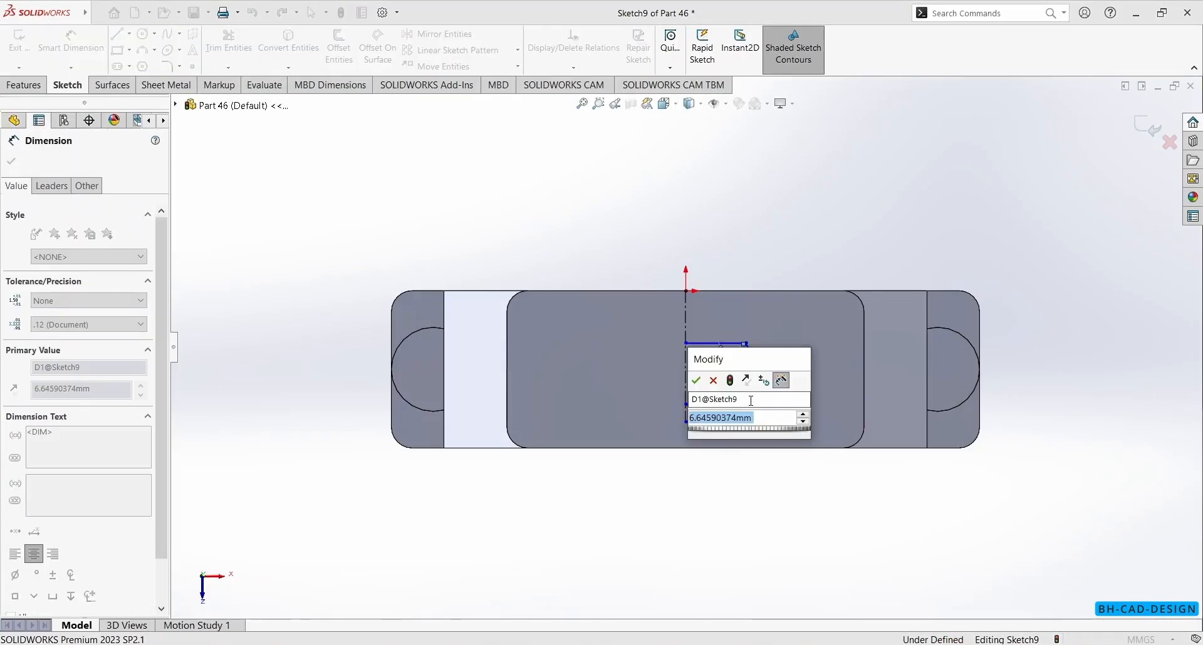
click(712, 380)
key(Escape)
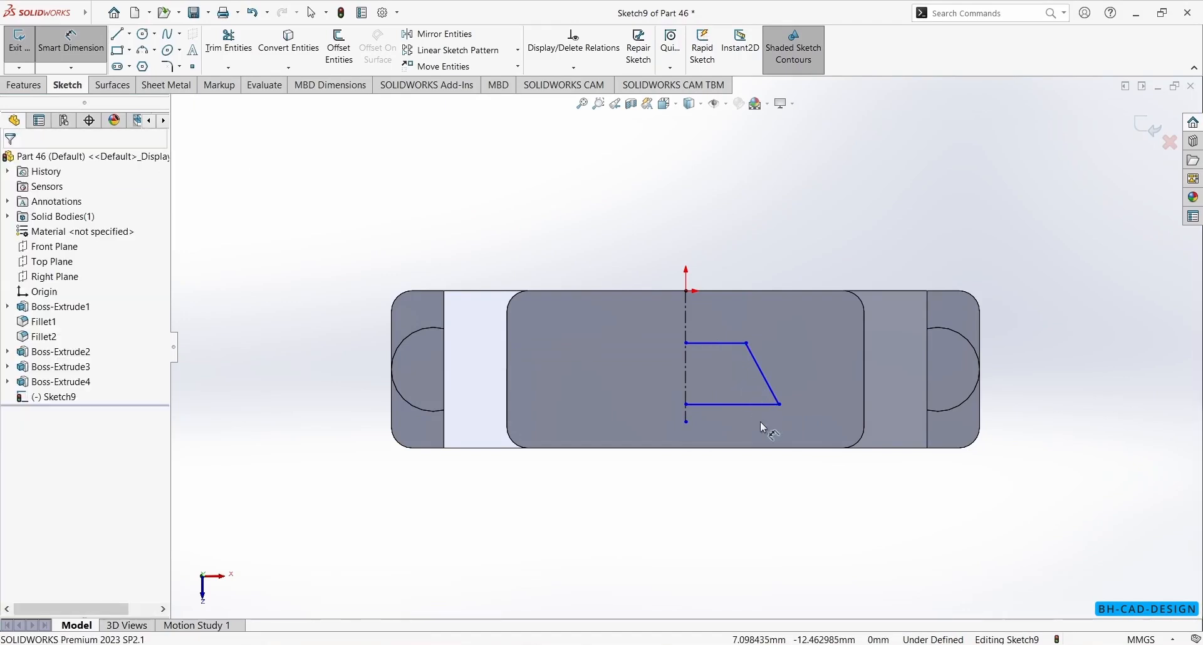
Step: Dimension the angle between the half trapezoid's slanted side and its base as 75 degrees
click(766, 382)
click(747, 406)
click(726, 391)
text(75)
key(Return)
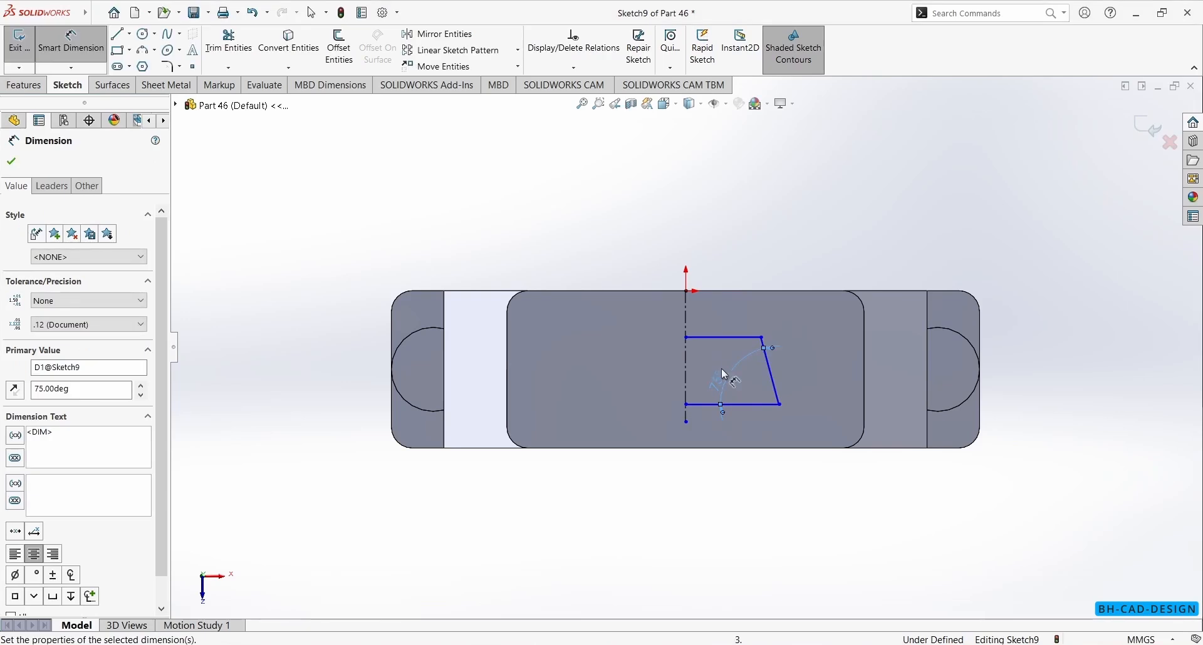
Step: Dimension the distance from the vertical centreline to the base's outer corner as 9 mm
click(780, 405)
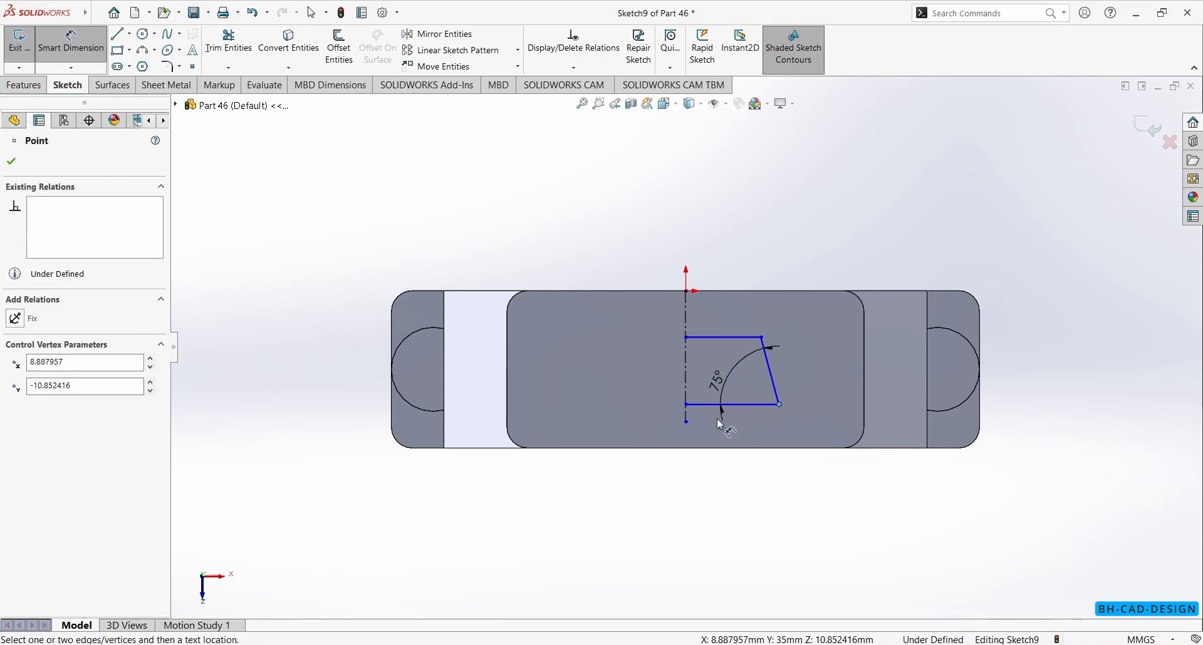
click(684, 401)
click(728, 510)
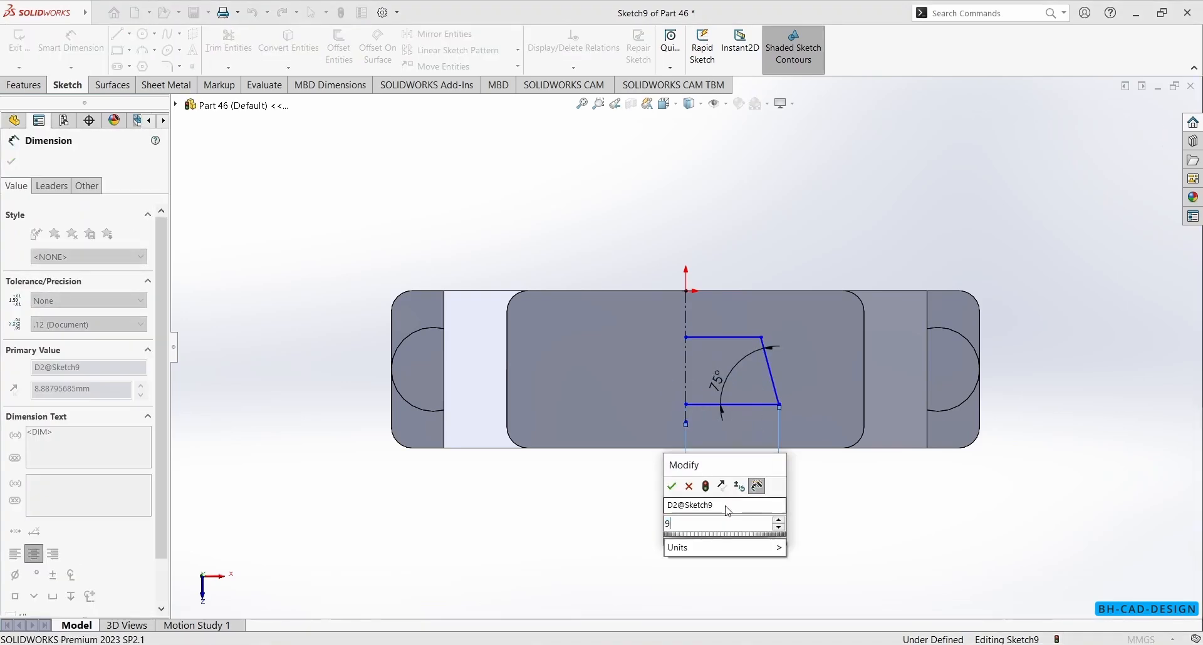
key(Return)
Step: Check the reference drawing and dimension the half trapezoid's height between its two horizontal sides as 9 mm
key(alt+Tab)
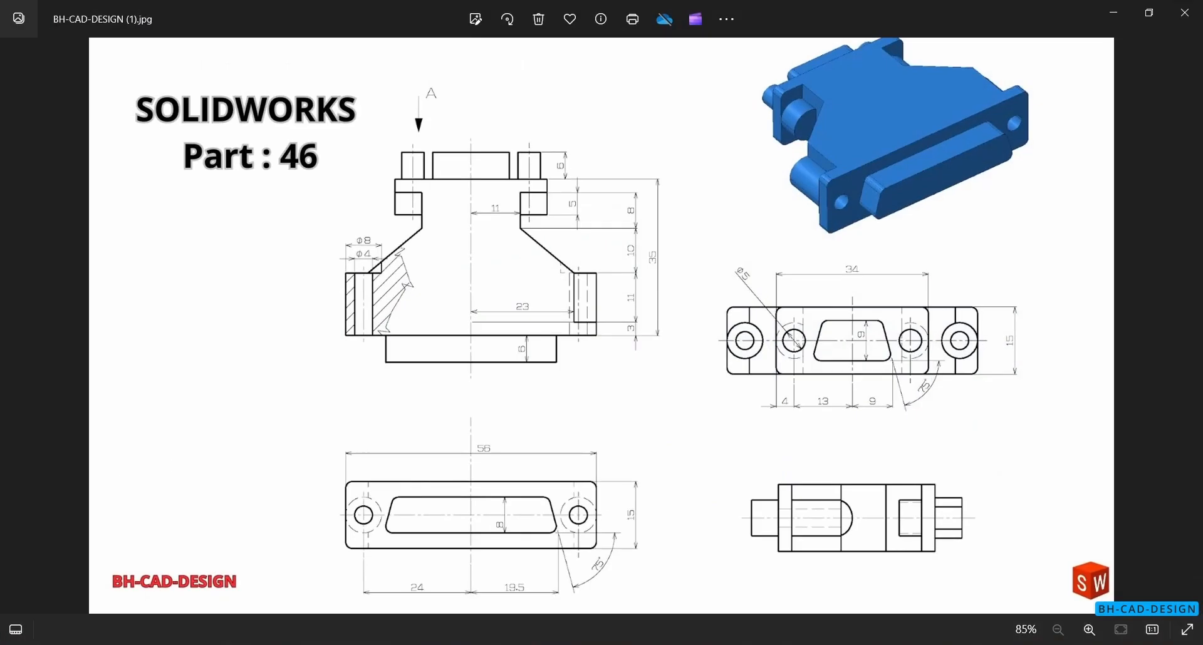
key(alt+Tab)
click(742, 404)
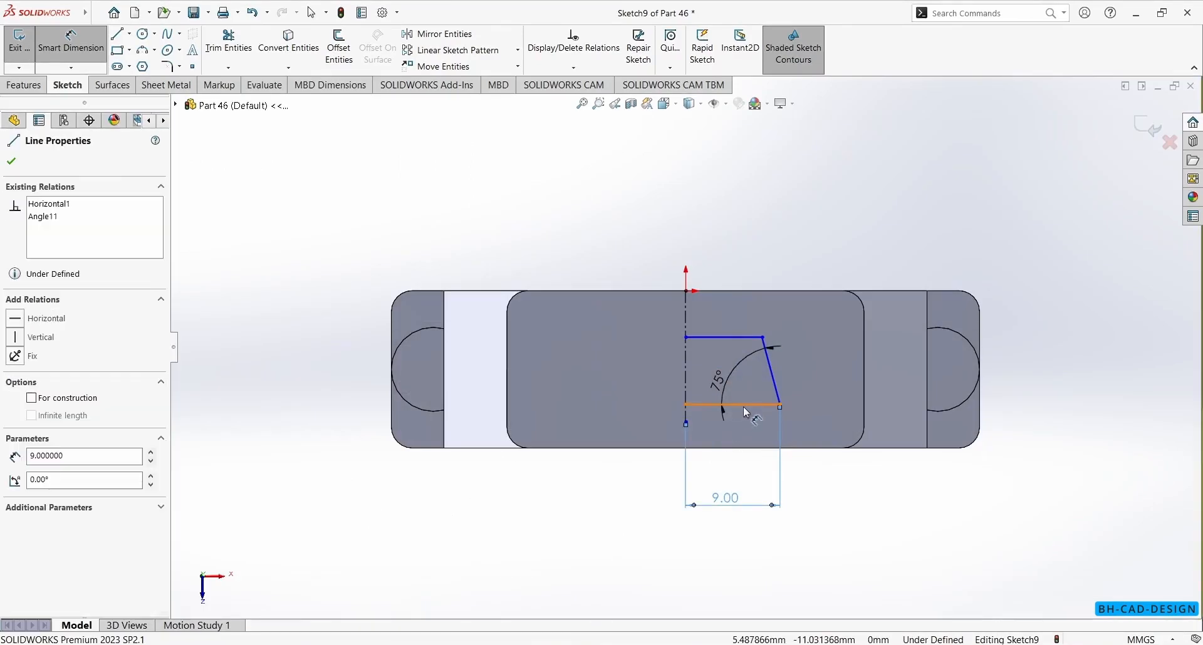
click(742, 339)
click(1087, 412)
text(9)
key(Return)
key(Escape)
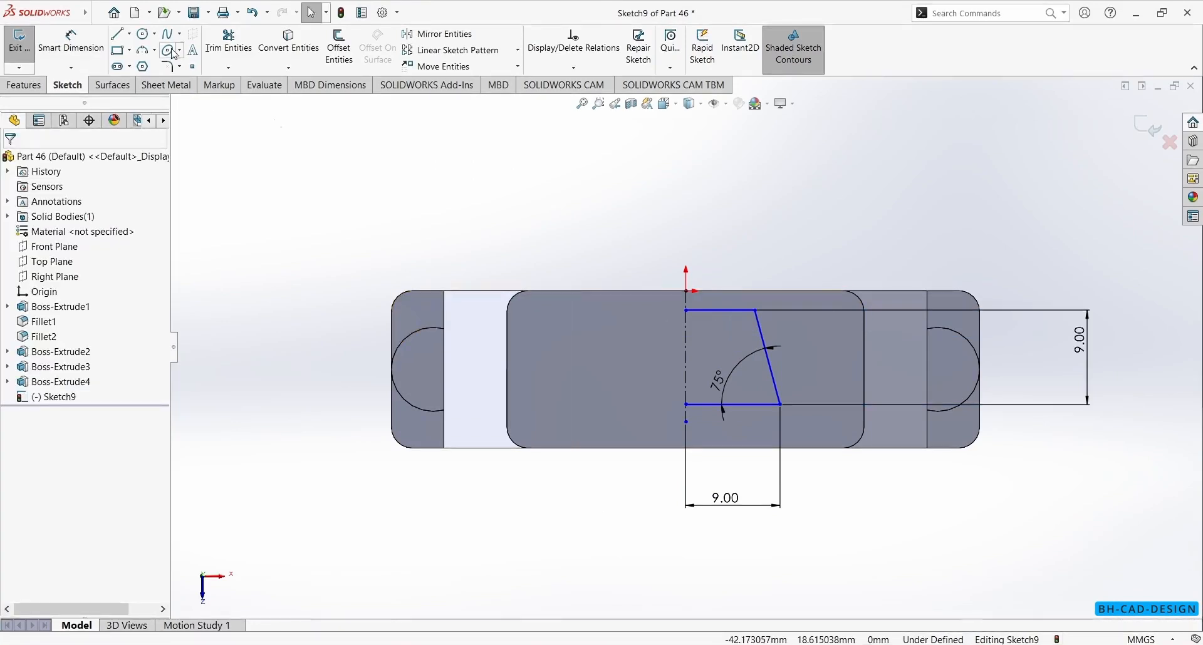
Step: Draw a horizontal centreline from the midpoint of the left end block's inner edge towards the half trapezoid
click(131, 35)
click(146, 66)
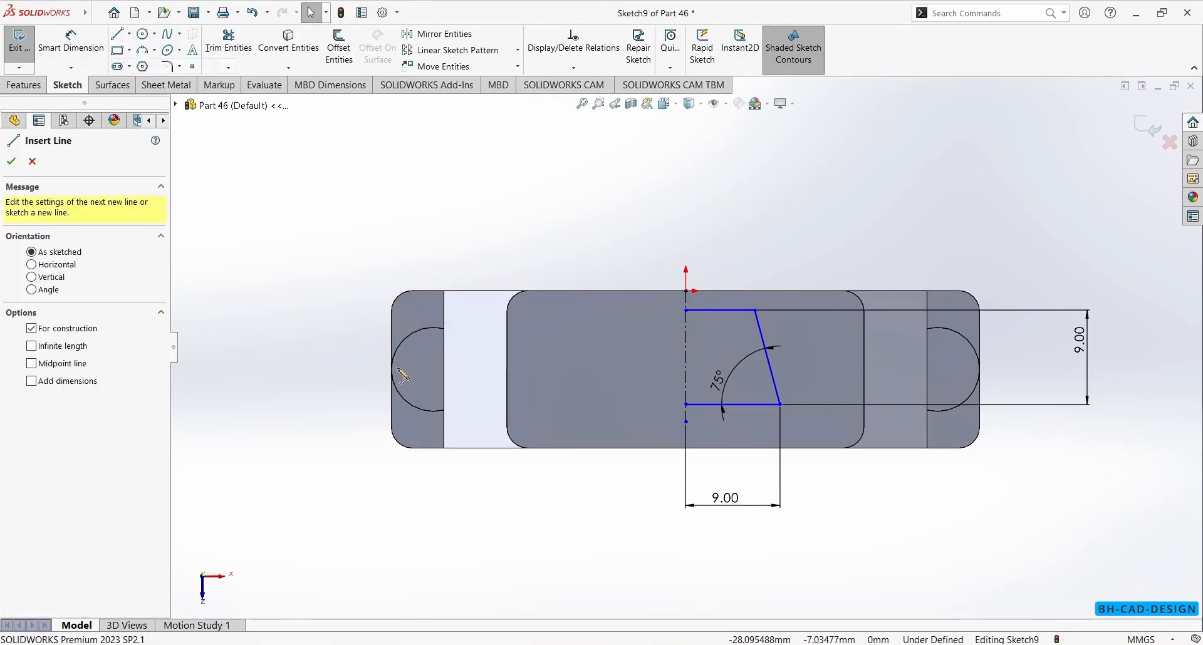
click(444, 370)
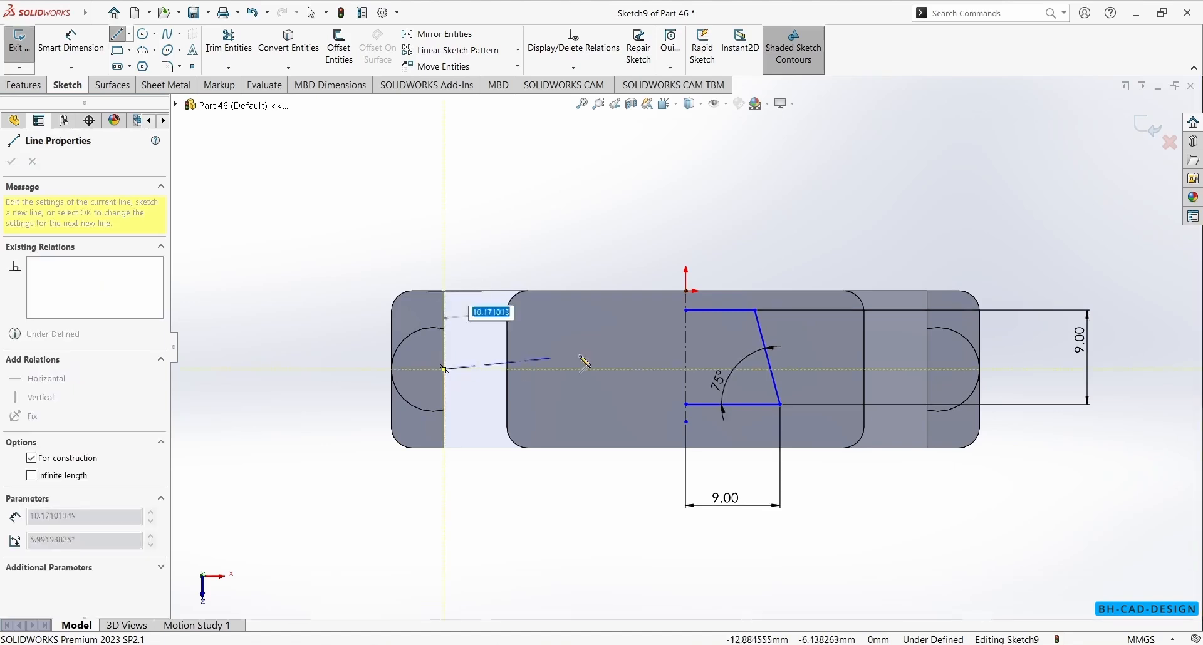
click(643, 369)
key(Escape)
Step: Make the half trapezoid's two horizontal sides symmetric about the horizontal centreline
click(741, 310)
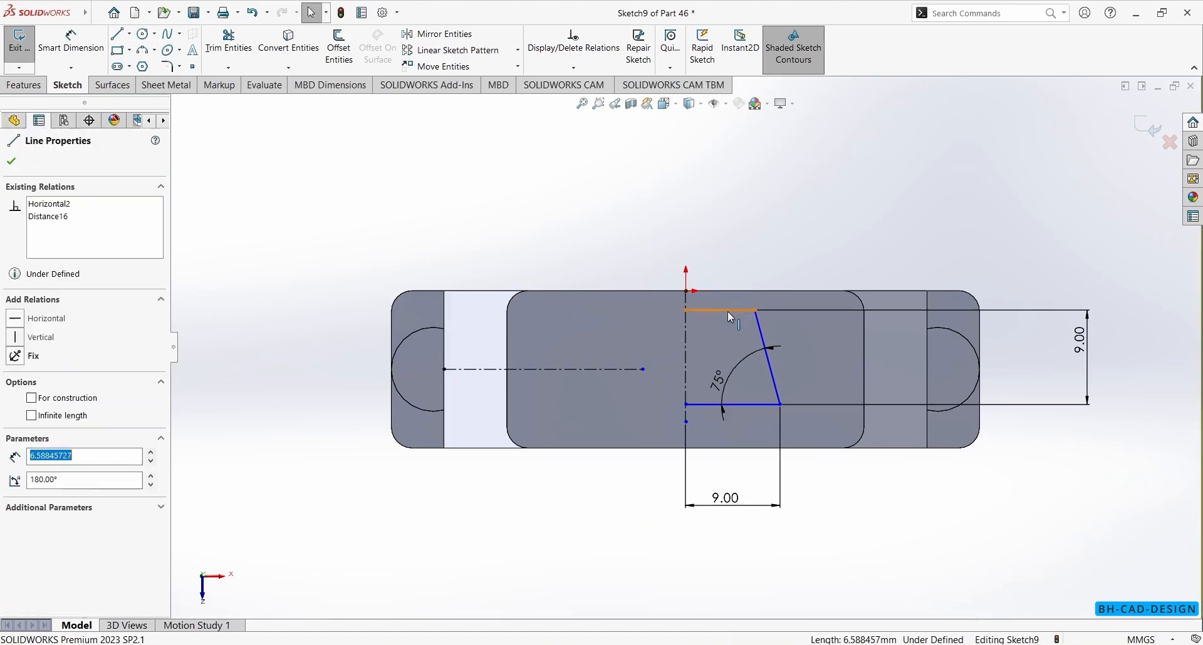
ctrl+click(720, 405)
ctrl+click(618, 370)
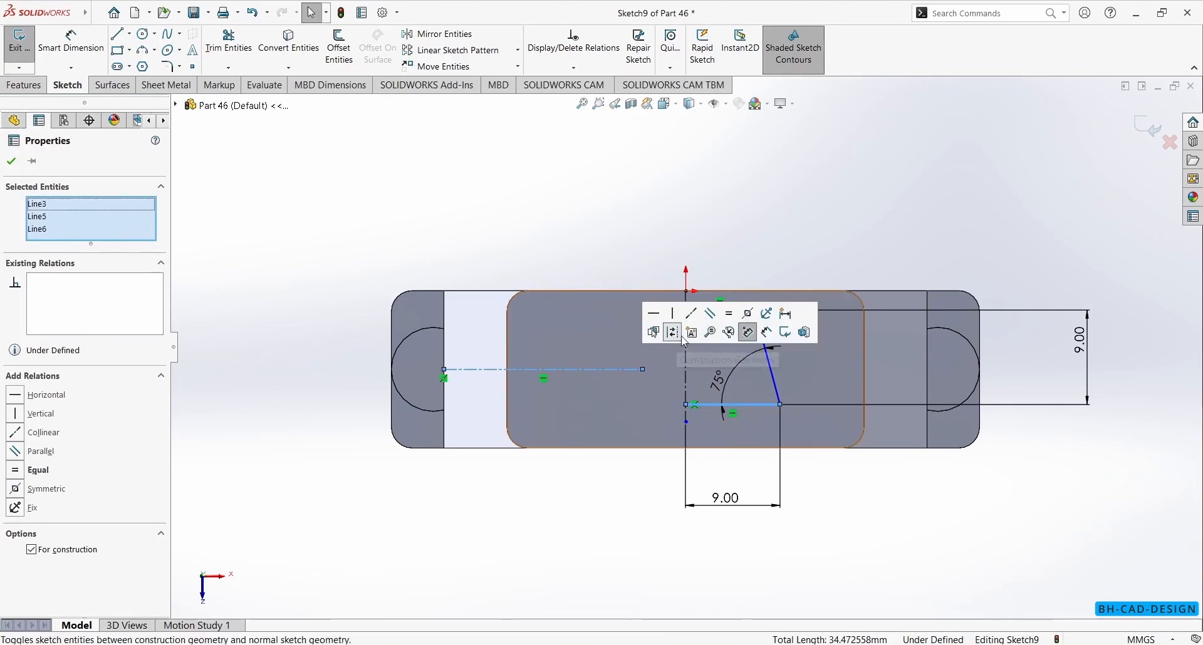
click(747, 313)
key(Escape)
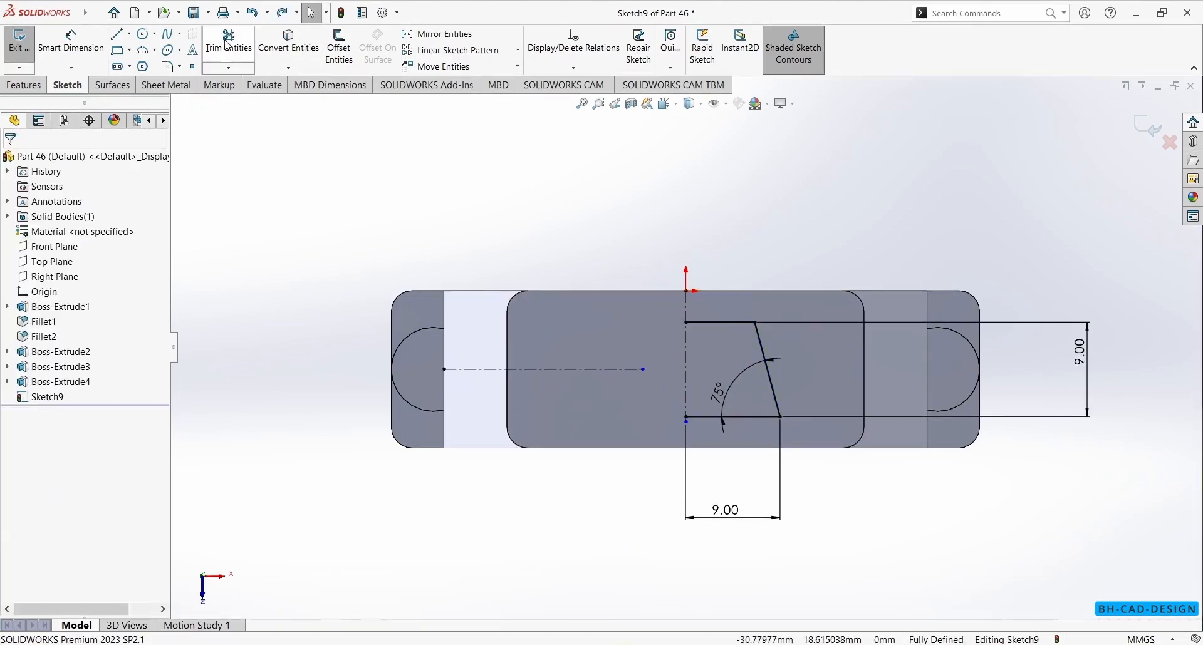
Step: Add sketch fillets to the half trapezoid, 2 mm at the upper corner and 1 mm at the base's outer corner
click(176, 68)
click(754, 324)
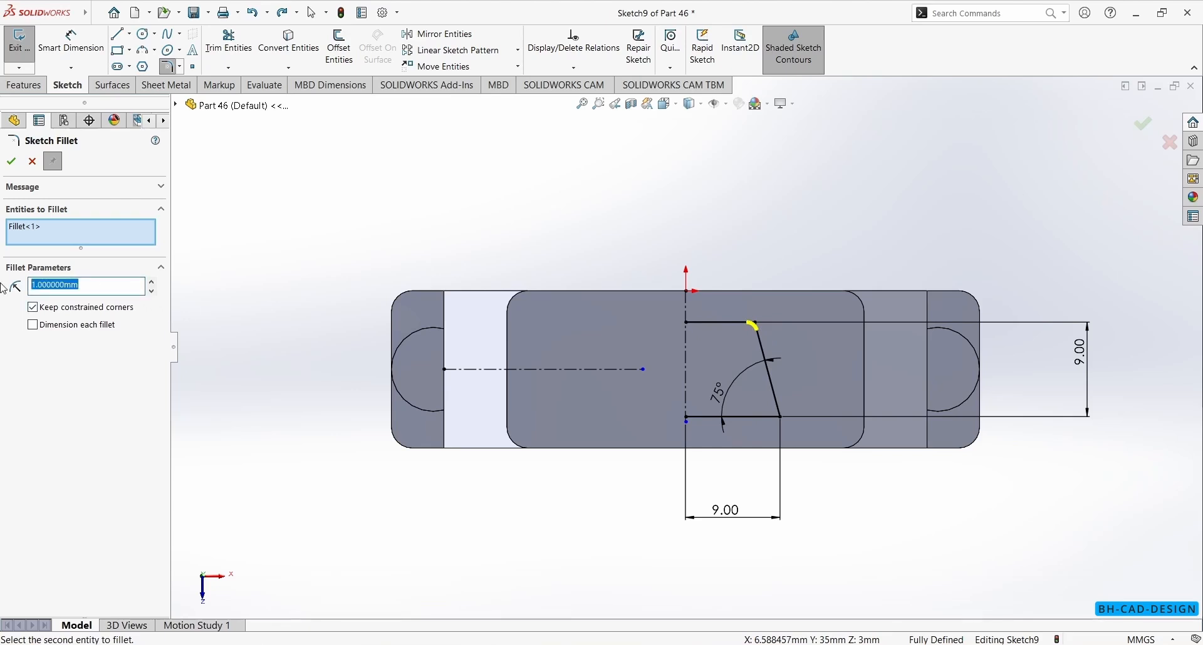
click(12, 162)
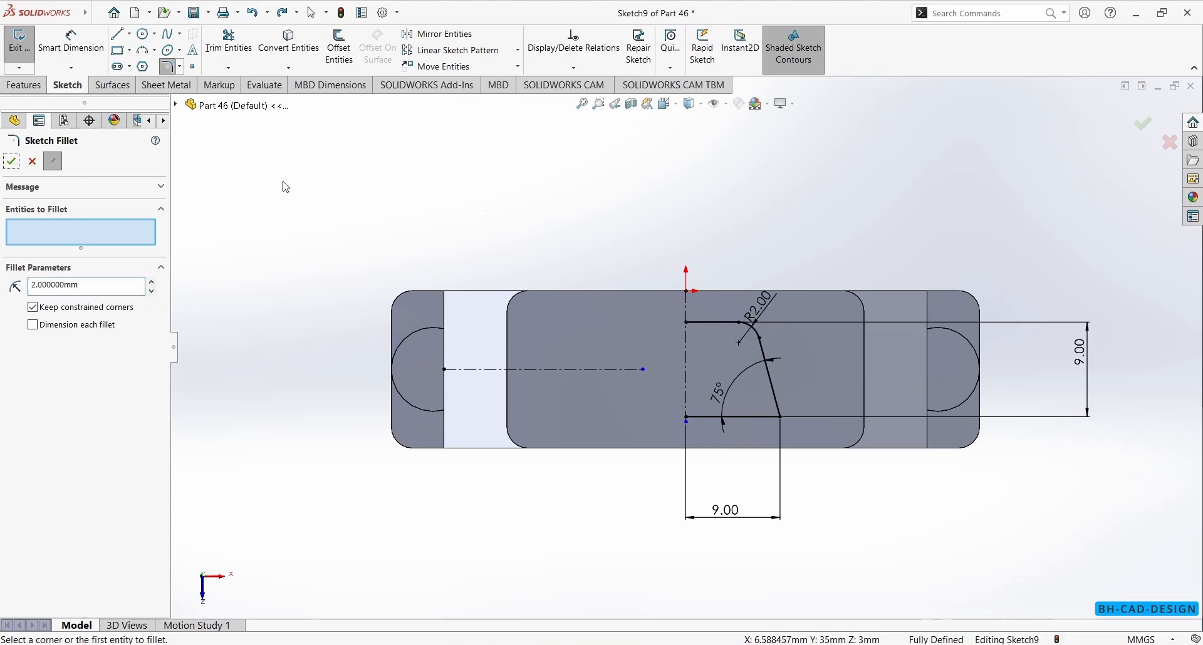
click(781, 416)
double_click(85, 290)
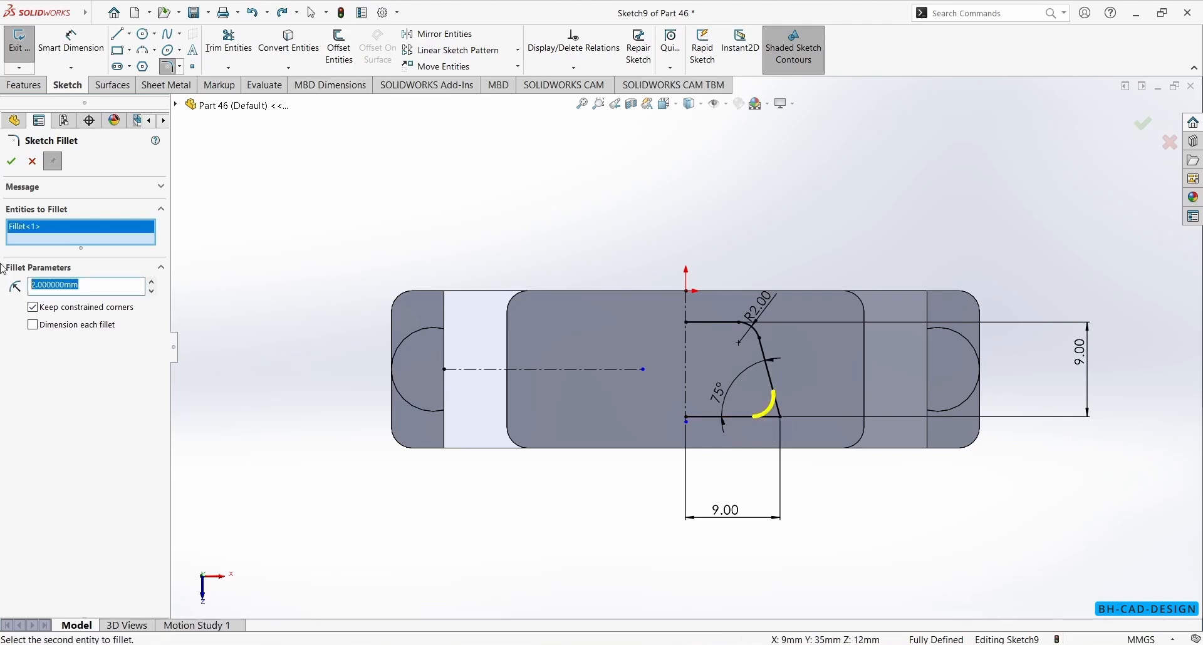
key(Return)
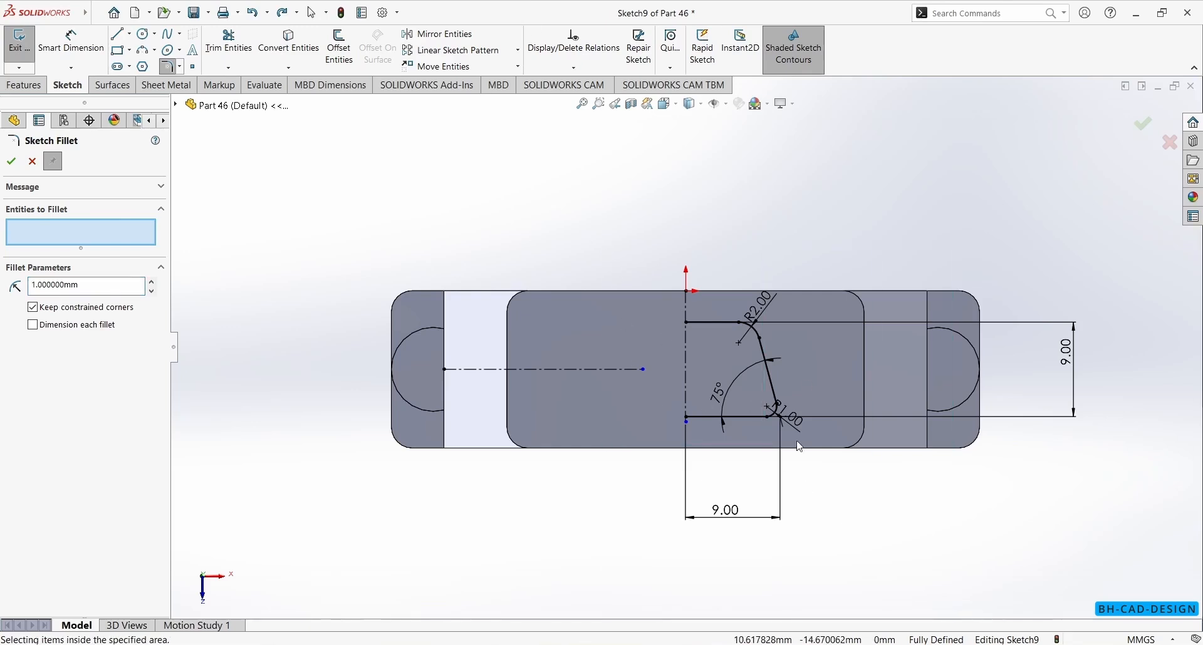
key(Escape)
Step: Mirror the filleted half trapezoid about the vertical centreline to close the plug profile
drag(576, 251, 1033, 619)
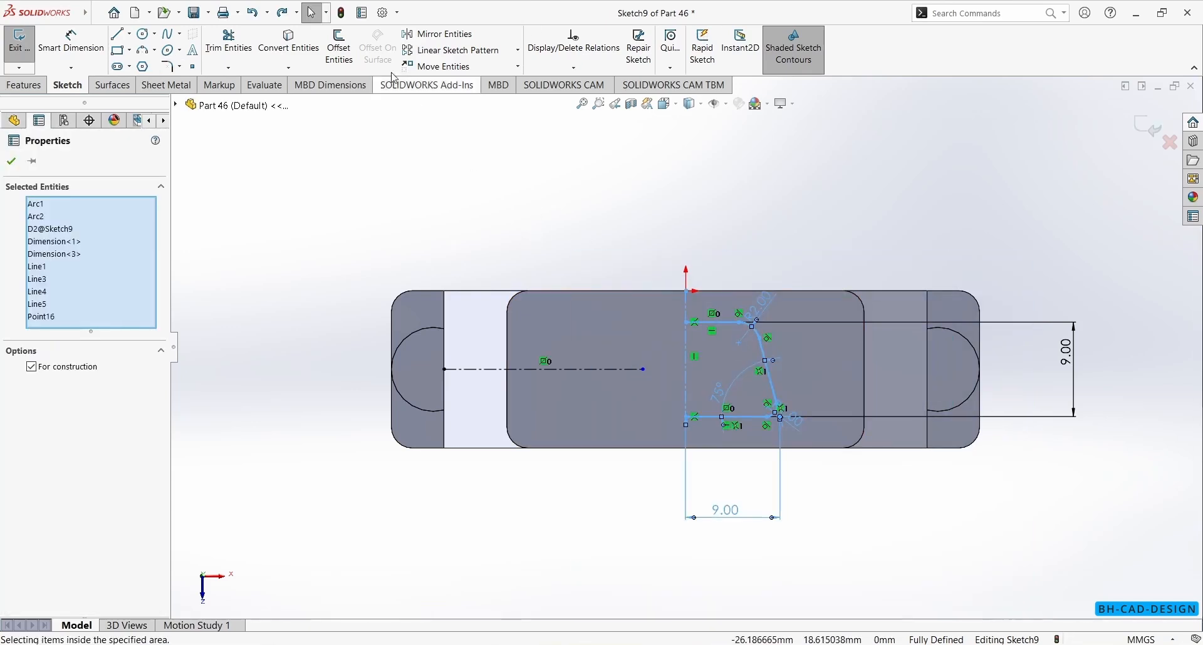
click(432, 36)
scroll(797, 222, down, 2)
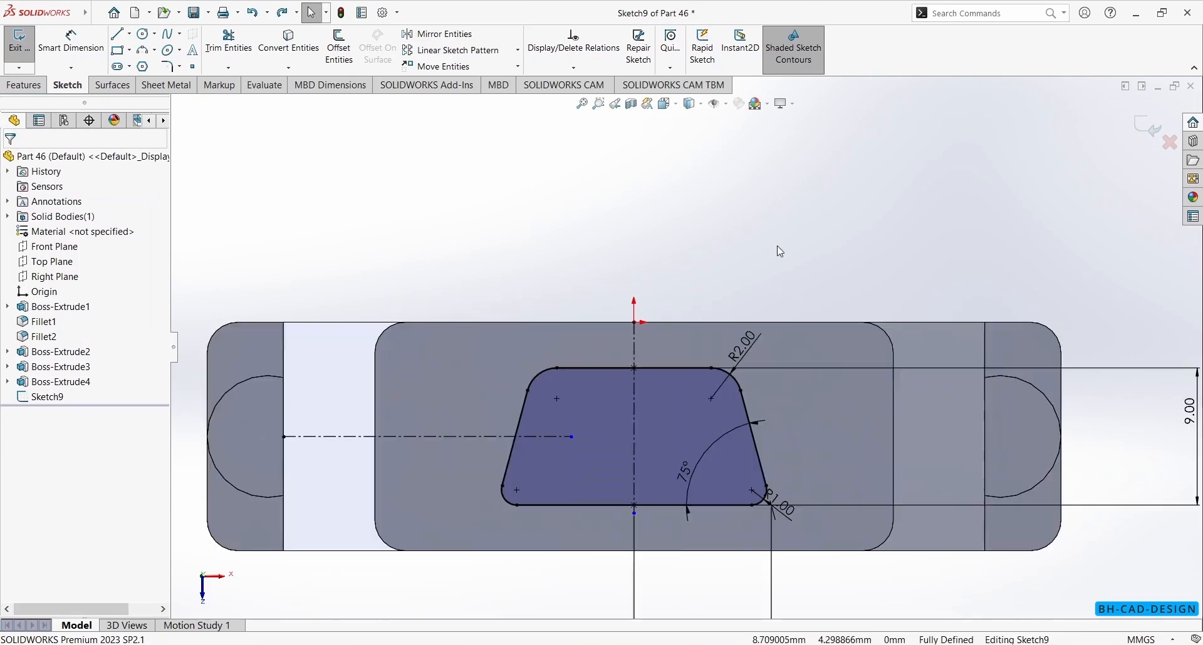
Step: Extend the horizontal centreline across the trapezoid and draw a circle on it at each side, about 6.8 mm and 5.6 mm in diameter
drag(573, 437, 871, 465)
key(Escape)
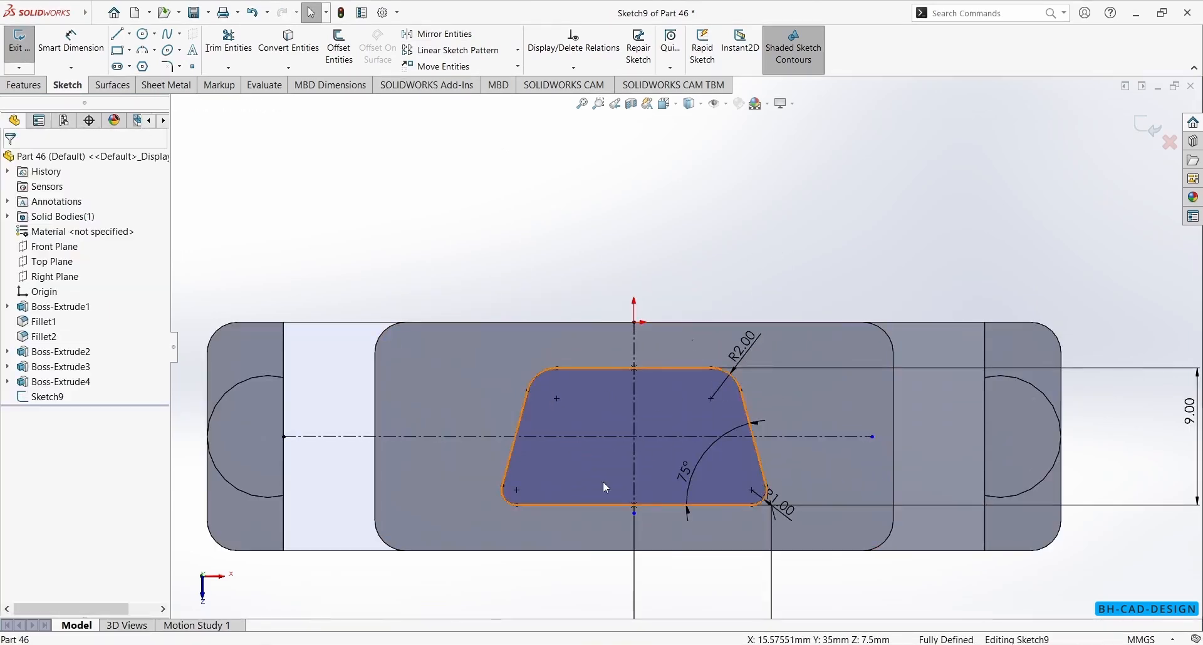
click(143, 34)
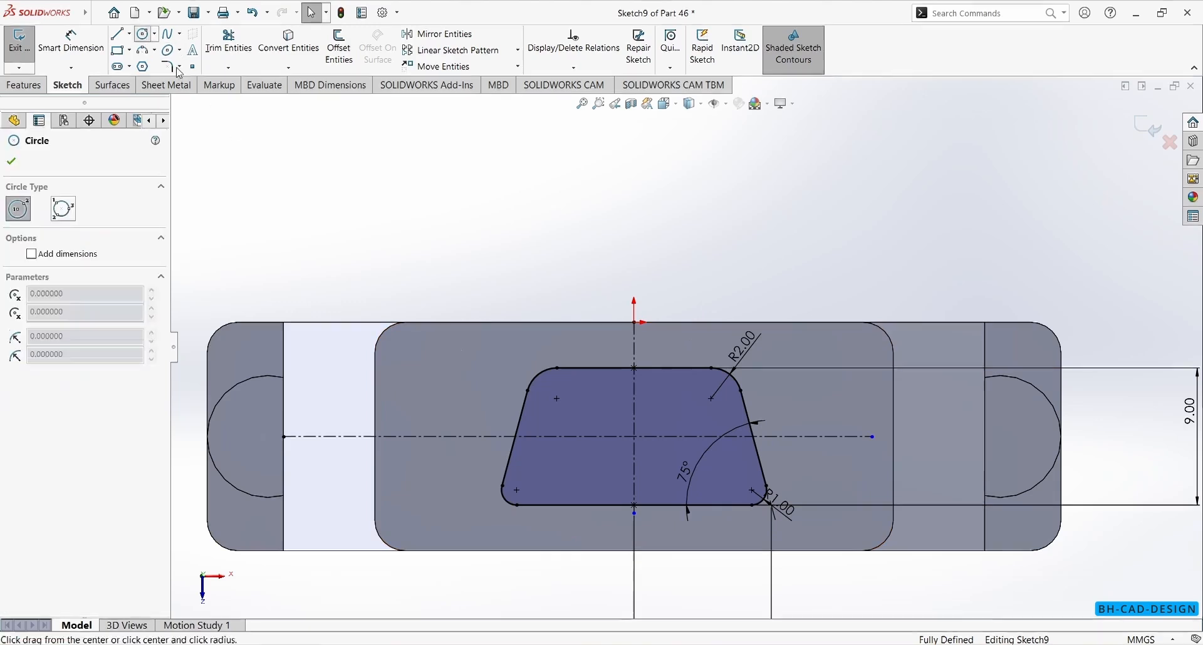
click(447, 436)
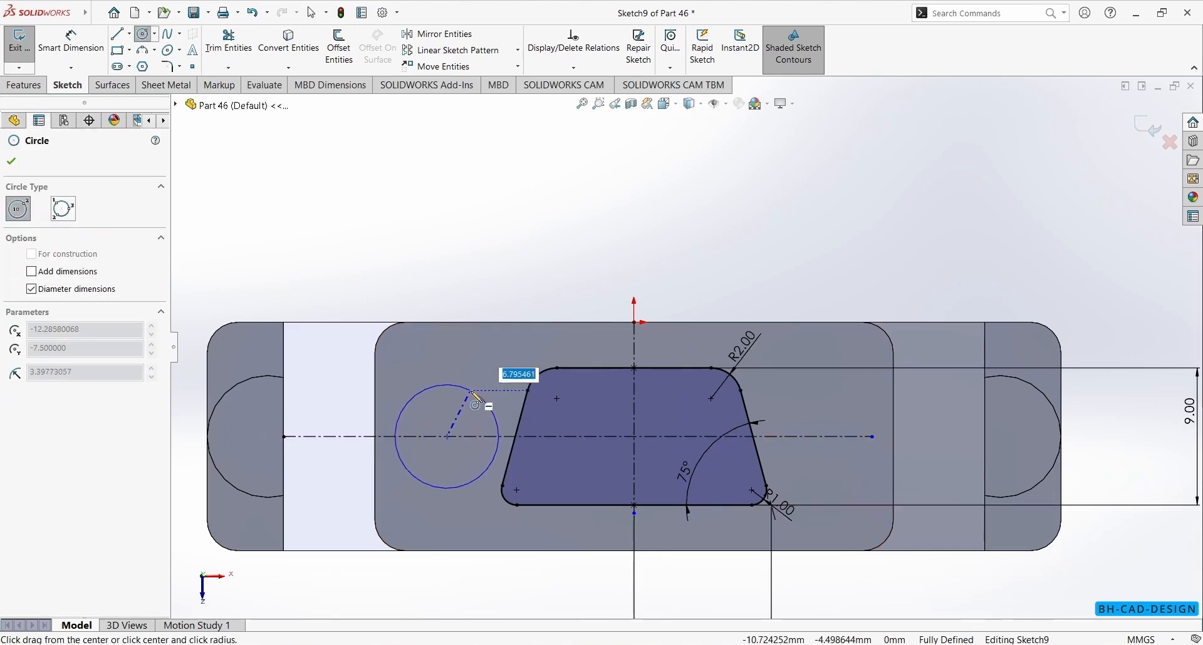
click(483, 399)
click(830, 437)
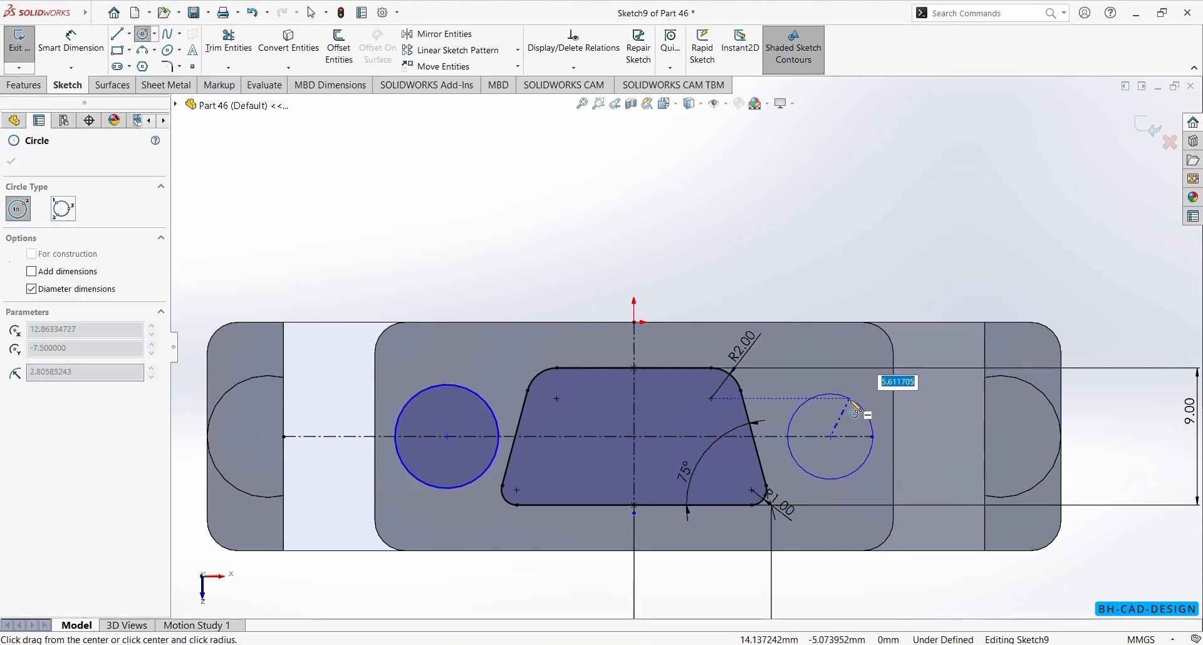
click(859, 406)
key(Escape)
Step: Check the reference drawing and dimension the left circle's diameter as 5 mm
key(alt+Tab)
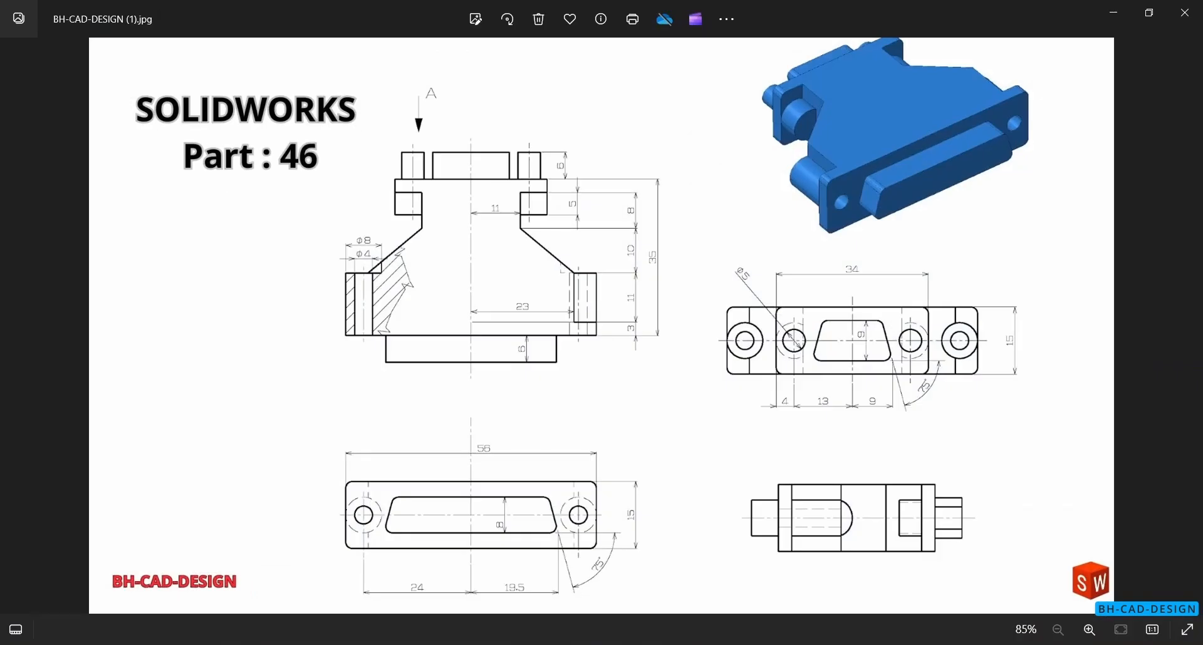
key(alt+Tab)
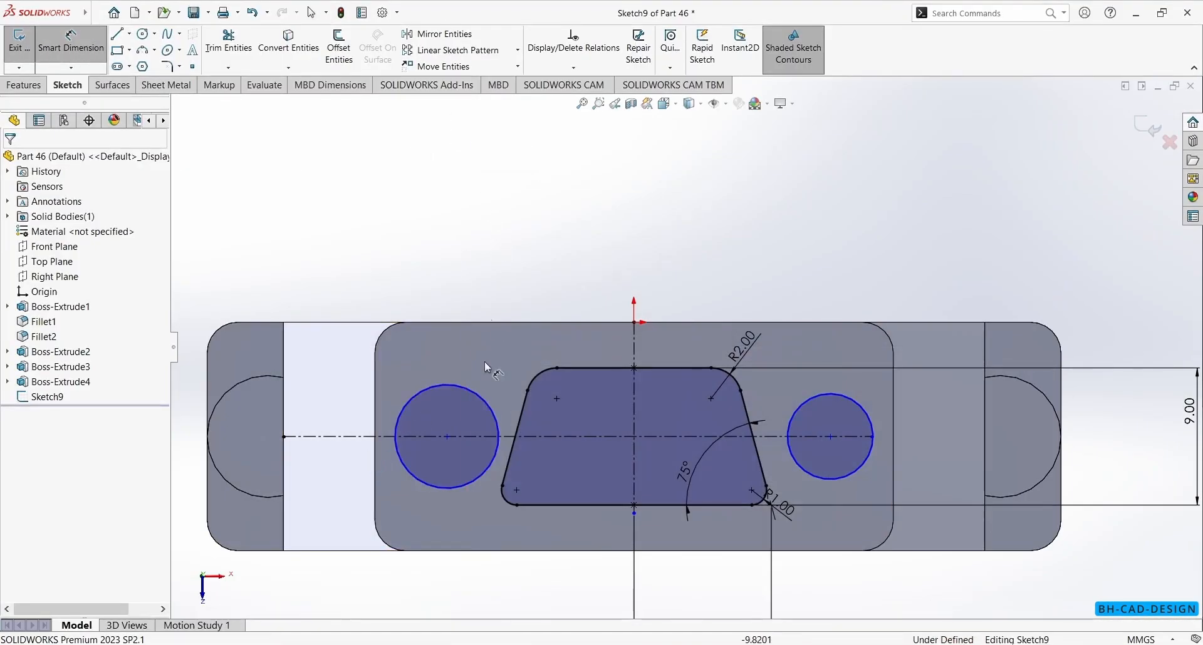
click(483, 400)
click(509, 188)
text(5)
key(Return)
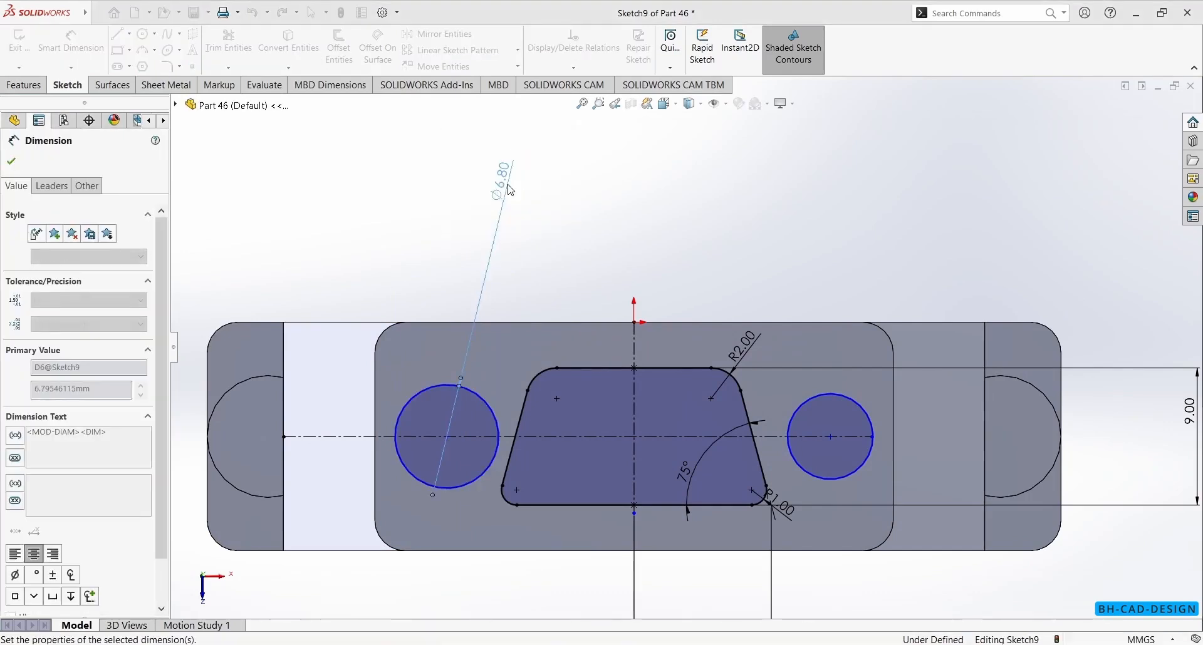
key(Escape)
Step: Add an Equal relation between the two circles beside the trapezoid
click(483, 423)
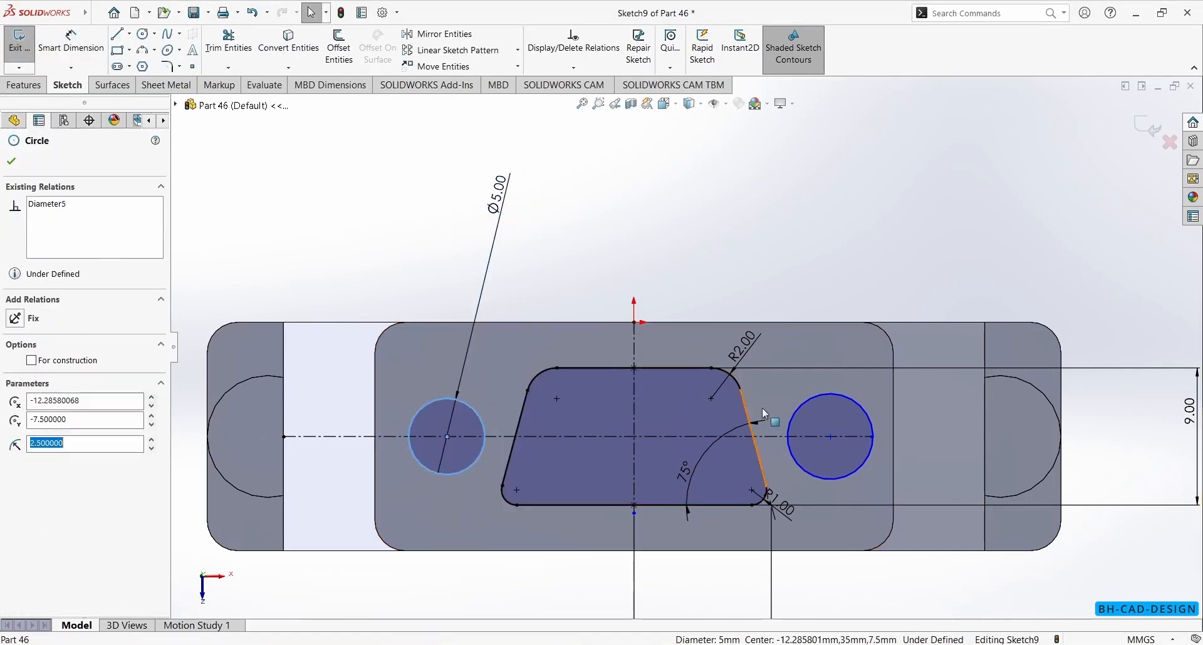
ctrl+click(844, 397)
click(938, 345)
click(929, 227)
Step: Check the reference drawing and dimension the distance from the left circle to the vertical centreline as 13 mm
key(alt+Tab)
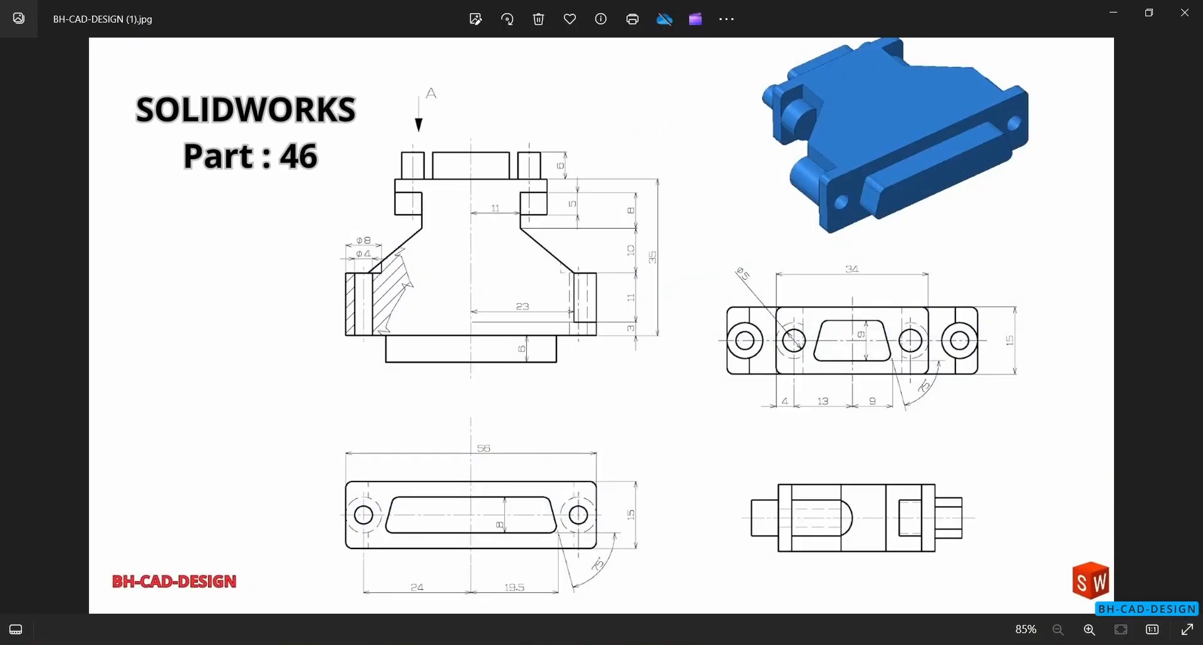
key(alt+Tab)
click(452, 473)
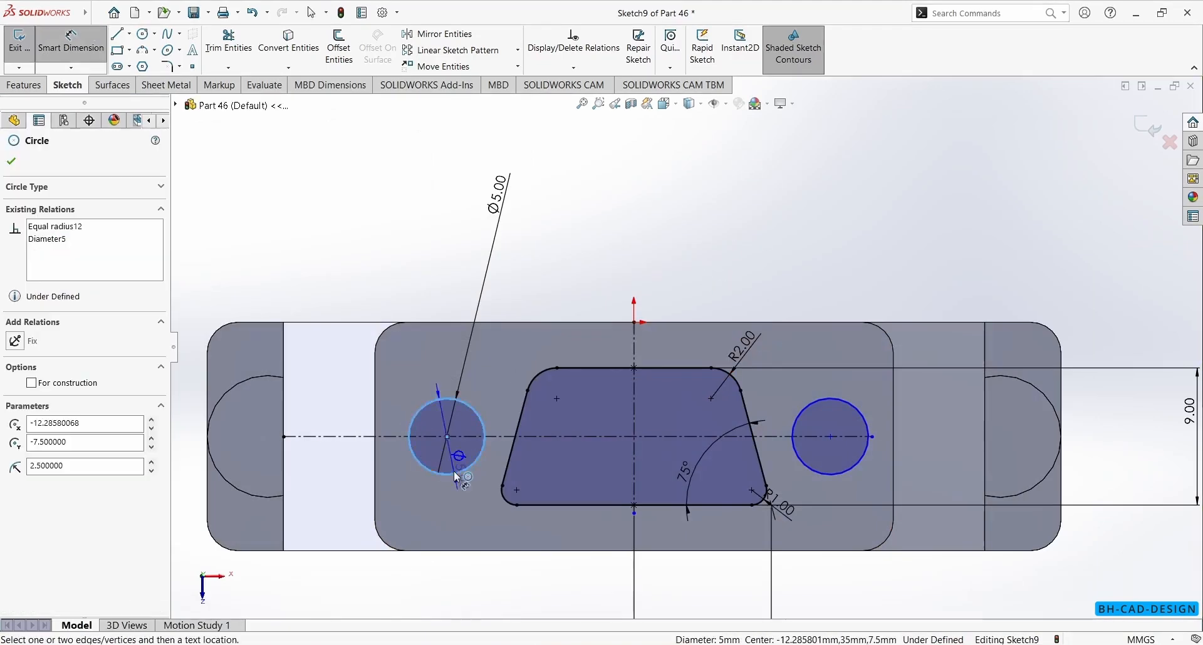
click(634, 479)
click(613, 231)
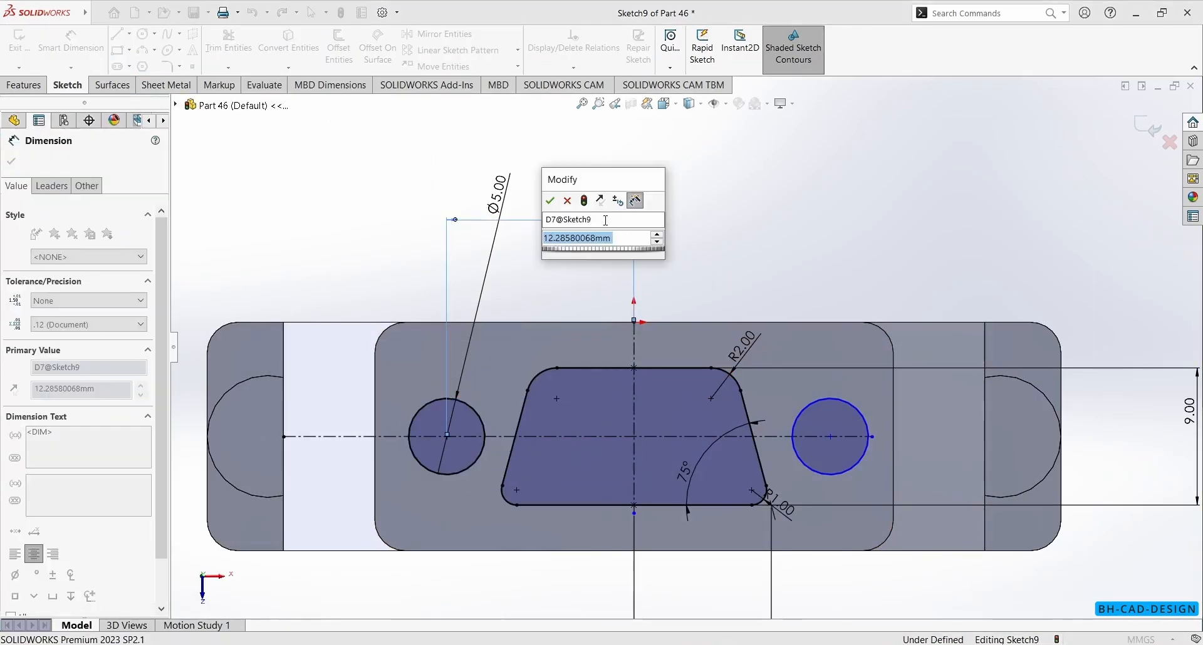
text(13)
key(Return)
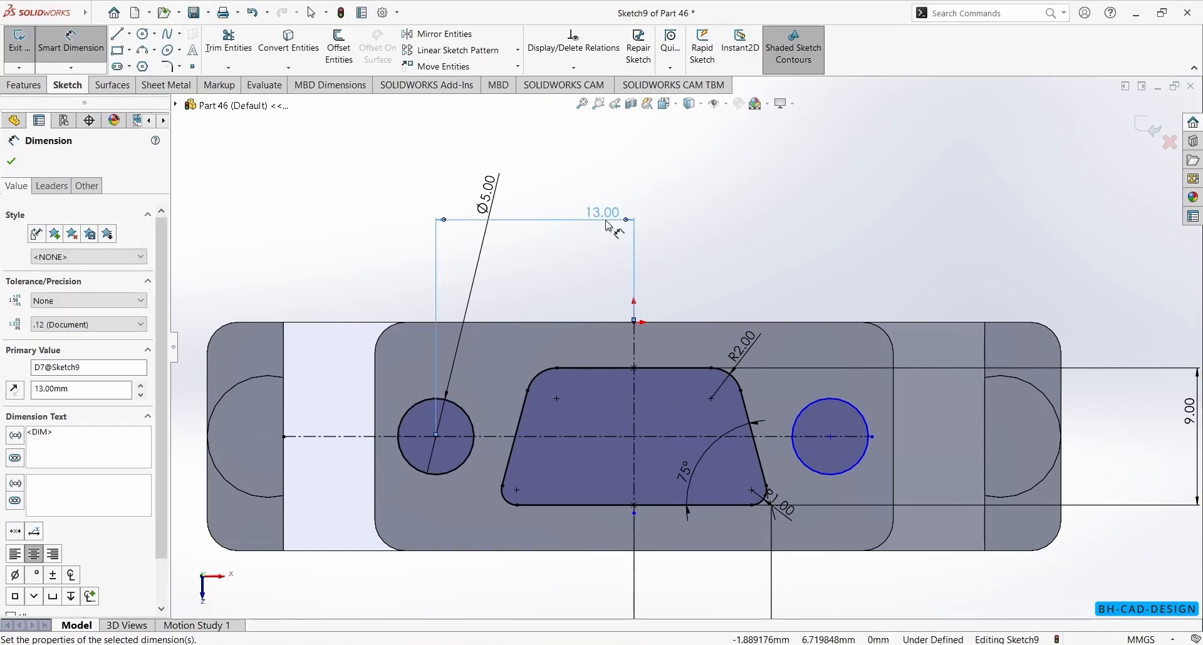
key(Escape)
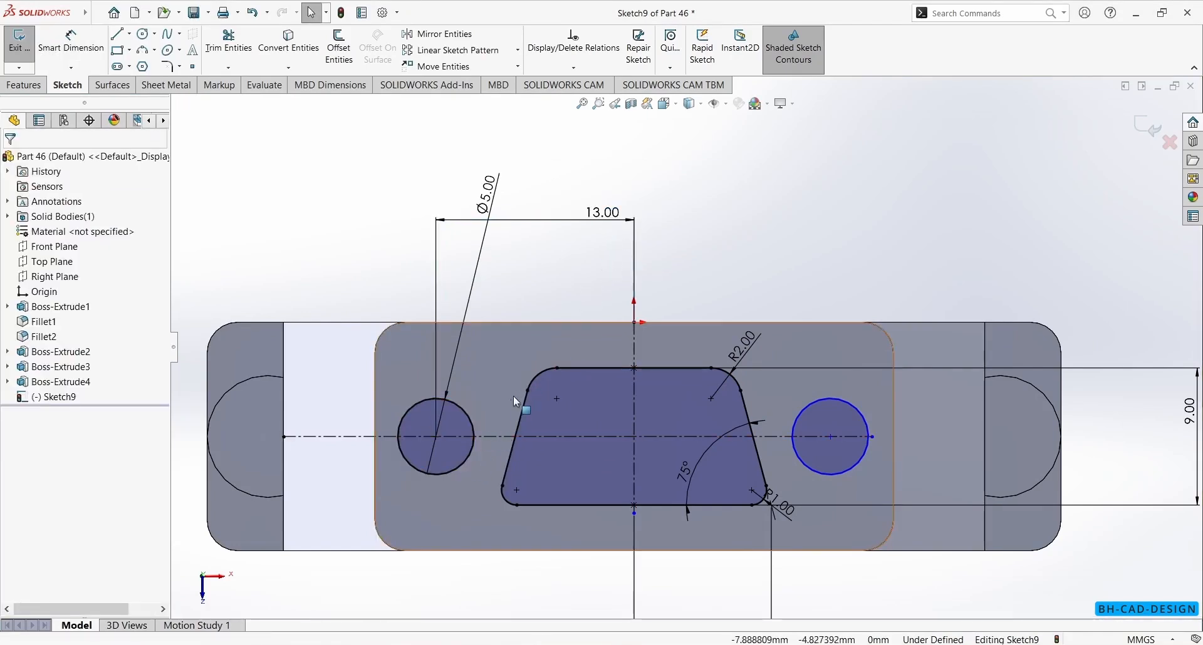
Step: Dimension the distance from the vertical centreline to the right circle as 13 mm
right_drag(780, 265, 773, 205)
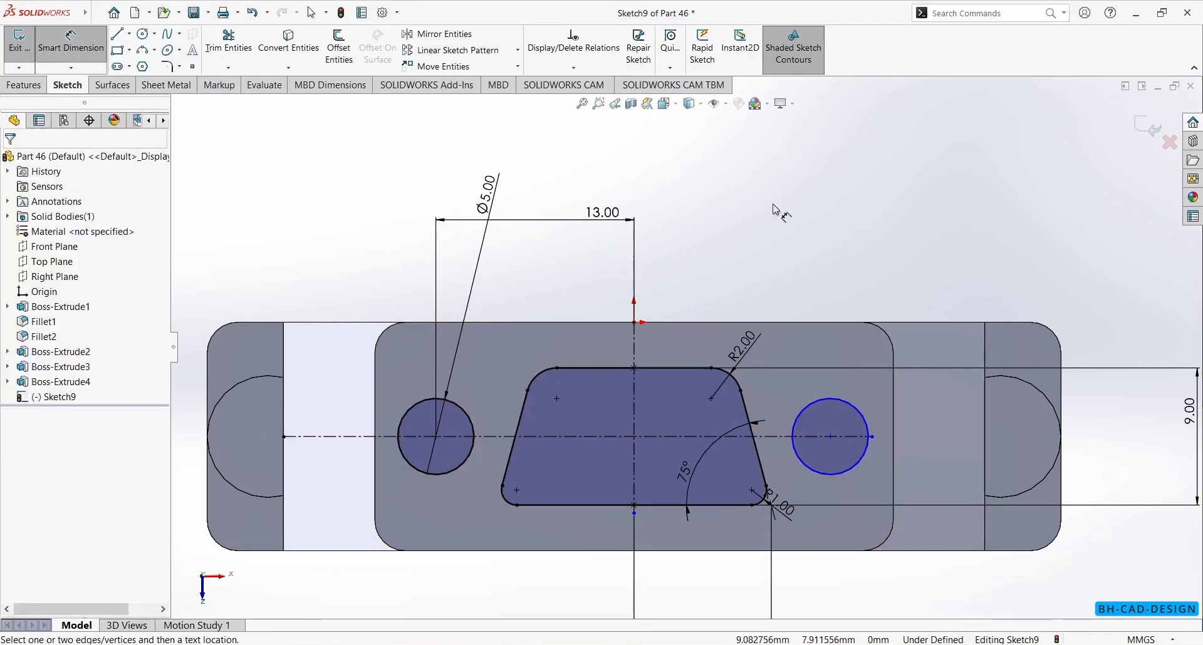
click(638, 424)
click(794, 426)
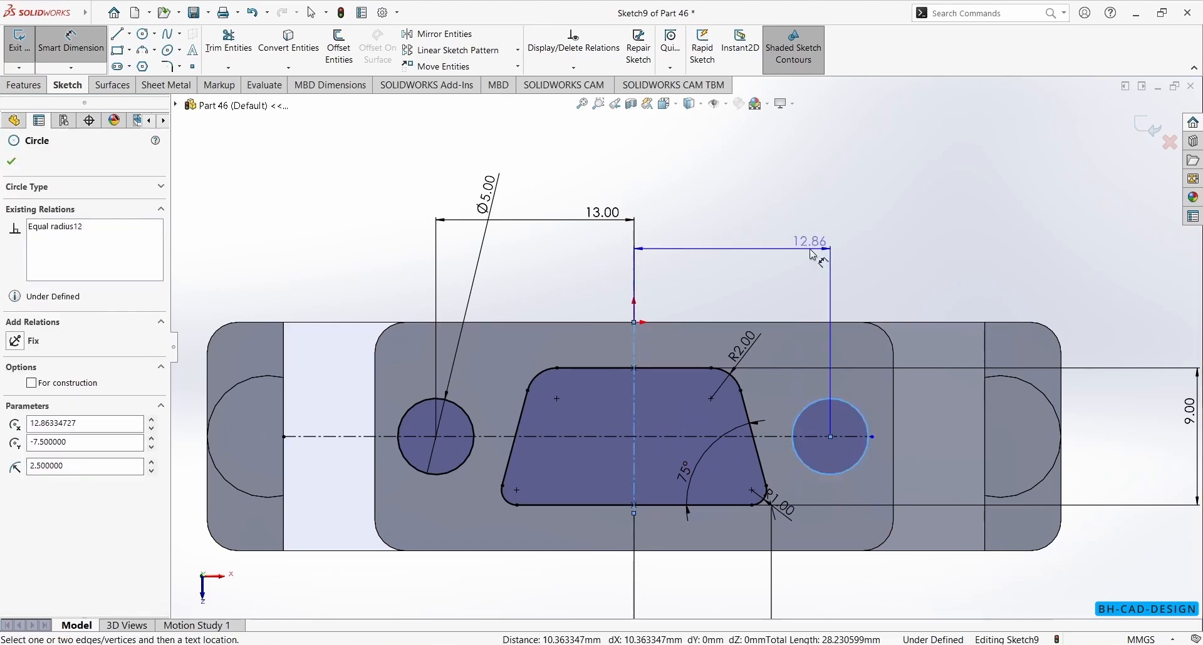
click(812, 249)
text(13)
key(Return)
key(Escape)
key(Escape)
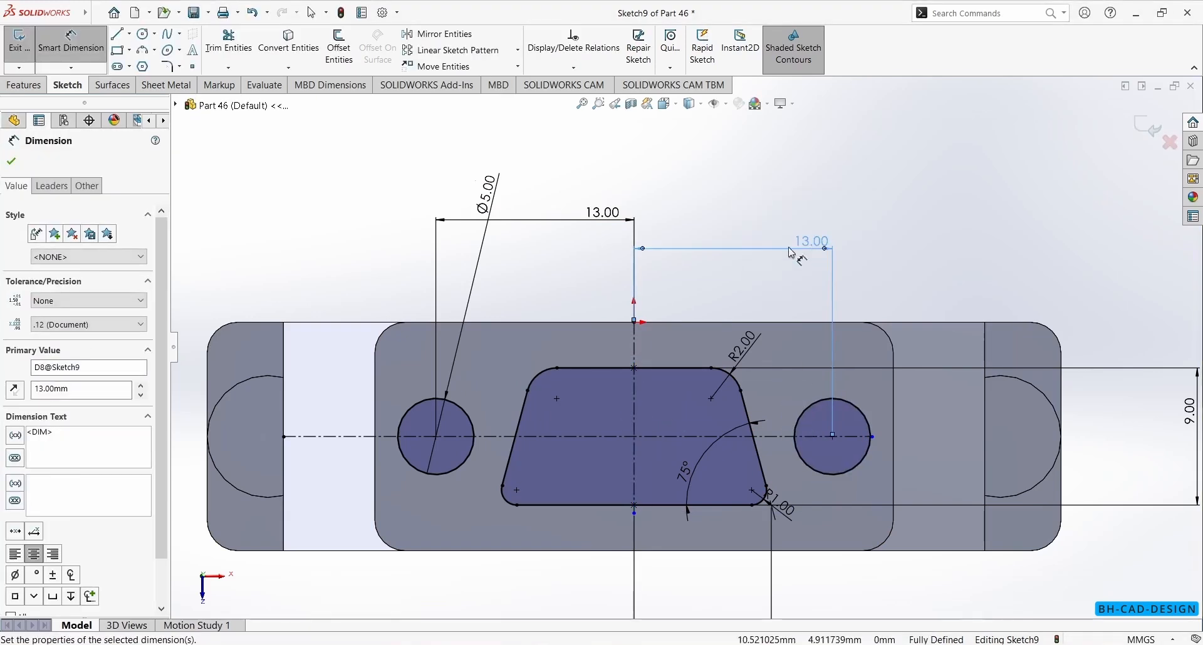
Step: Extrude the rounded trapezoid and both circles 6 mm outward from the narrow flange's end face
mouse_move(14, 5)
click(24, 85)
click(26, 44)
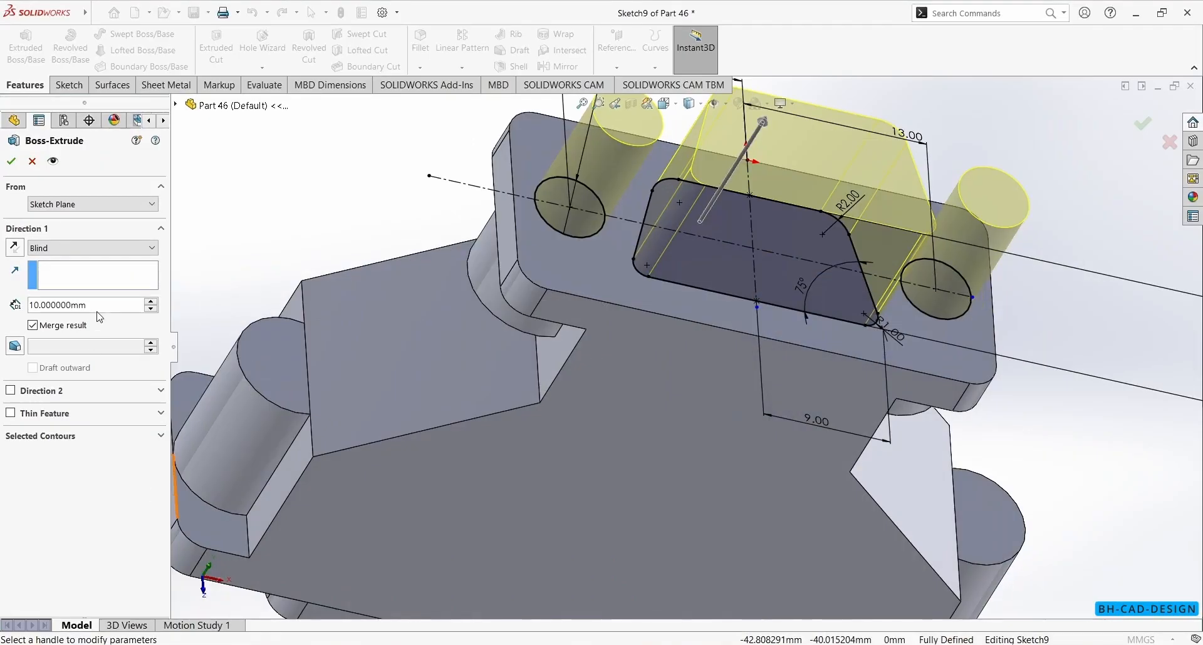
double_click(99, 308)
text(6)
key(Return)
key(Return)
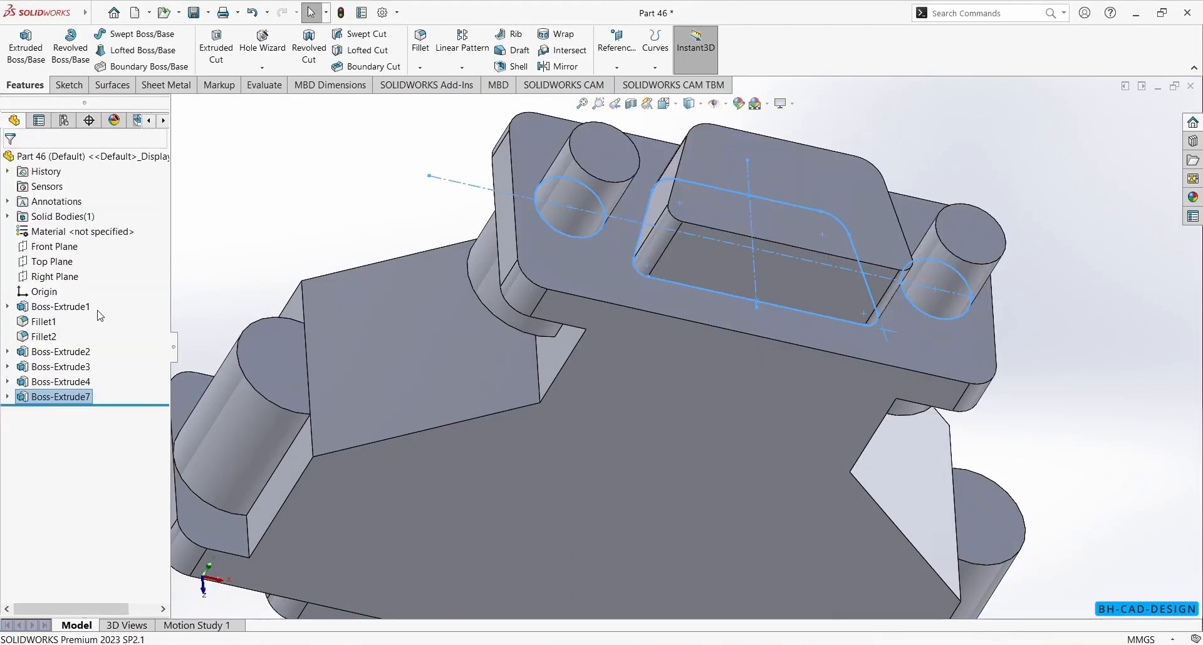
Step: Start a sketch on the wide flange's end face and draw a horizontal construction line between the midpoints of its short edges
click(376, 178)
scroll(424, 378, up, 4)
mouse_move(438, 383)
middle_down()
mouse_move(712, 507)
mouse_move(486, 290)
mouse_move(675, 344)
mouse_move(644, 231)
middle_up()
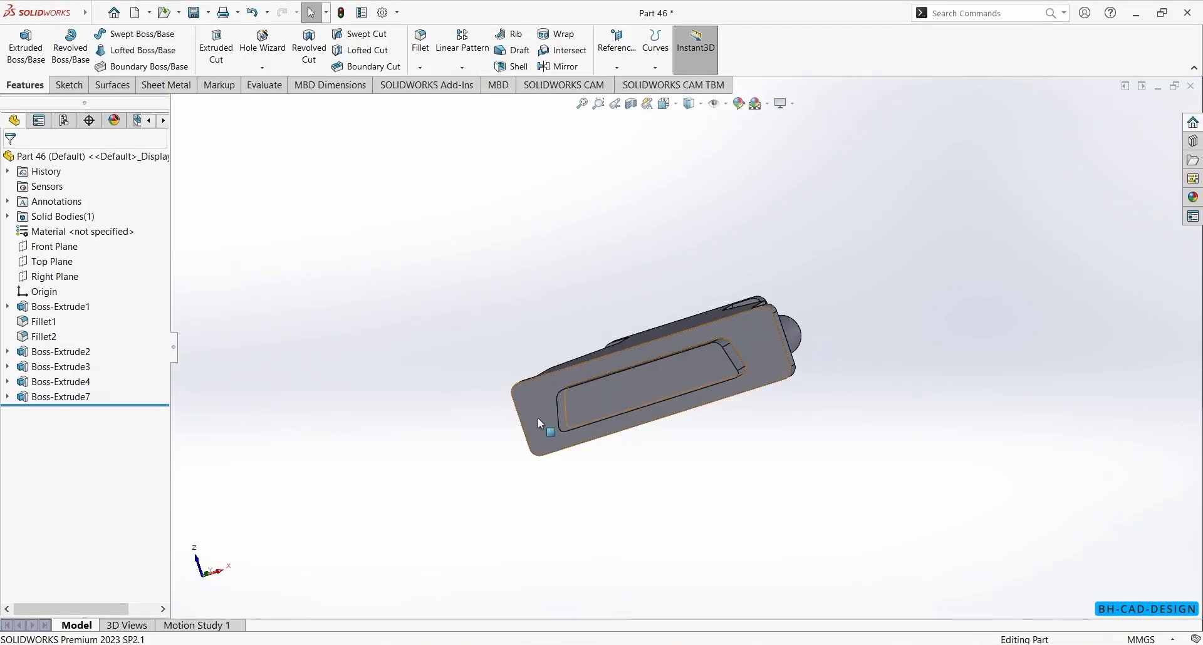
click(537, 418)
click(594, 386)
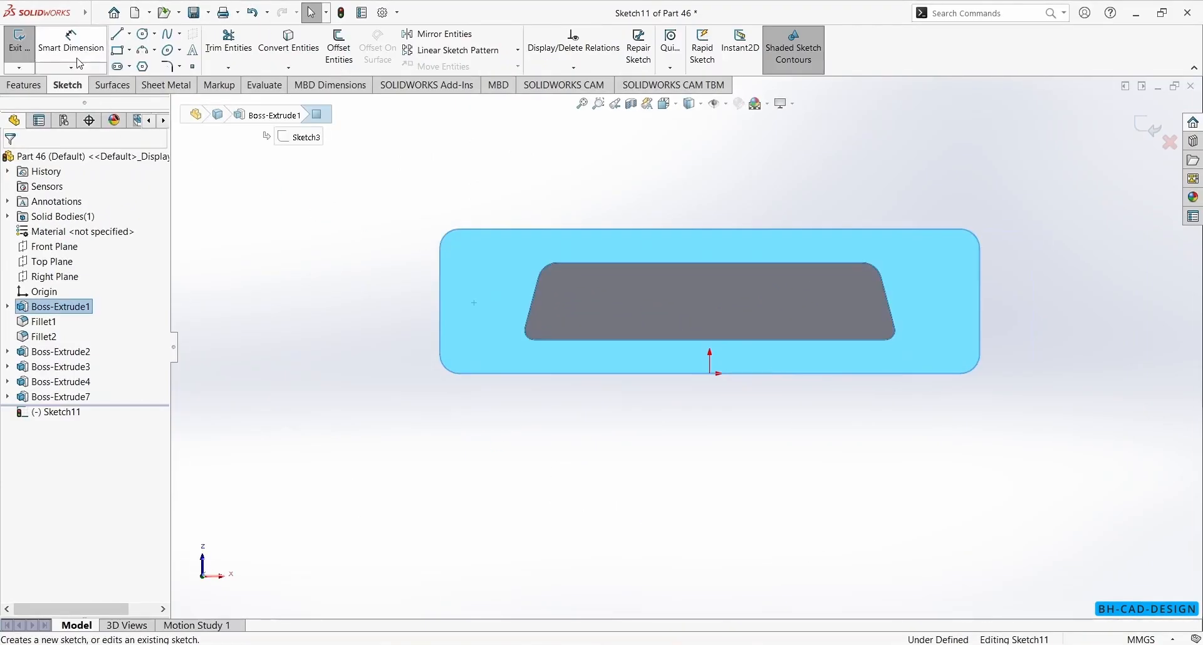
click(130, 34)
click(148, 66)
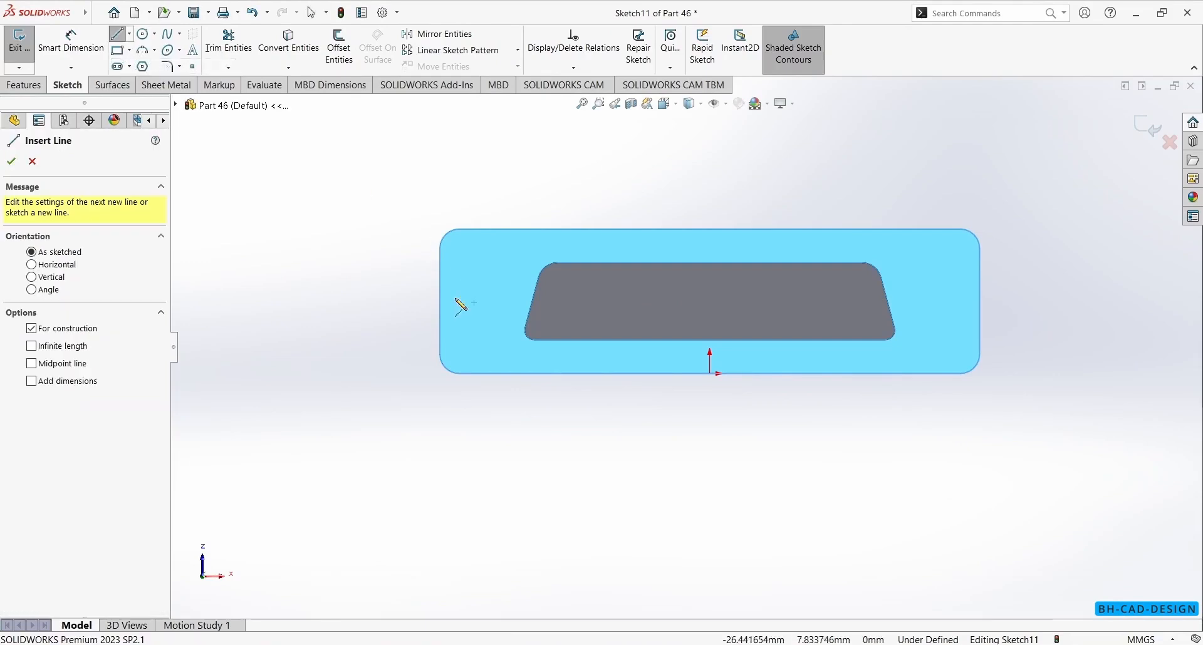
click(441, 302)
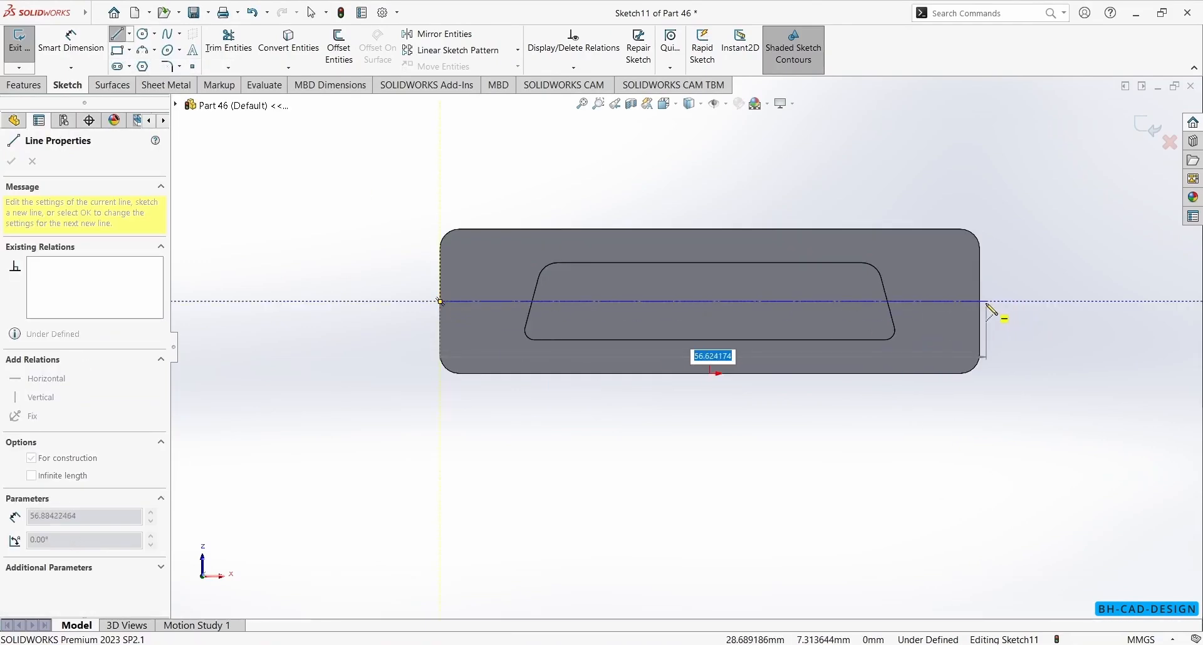
click(980, 302)
key(Escape)
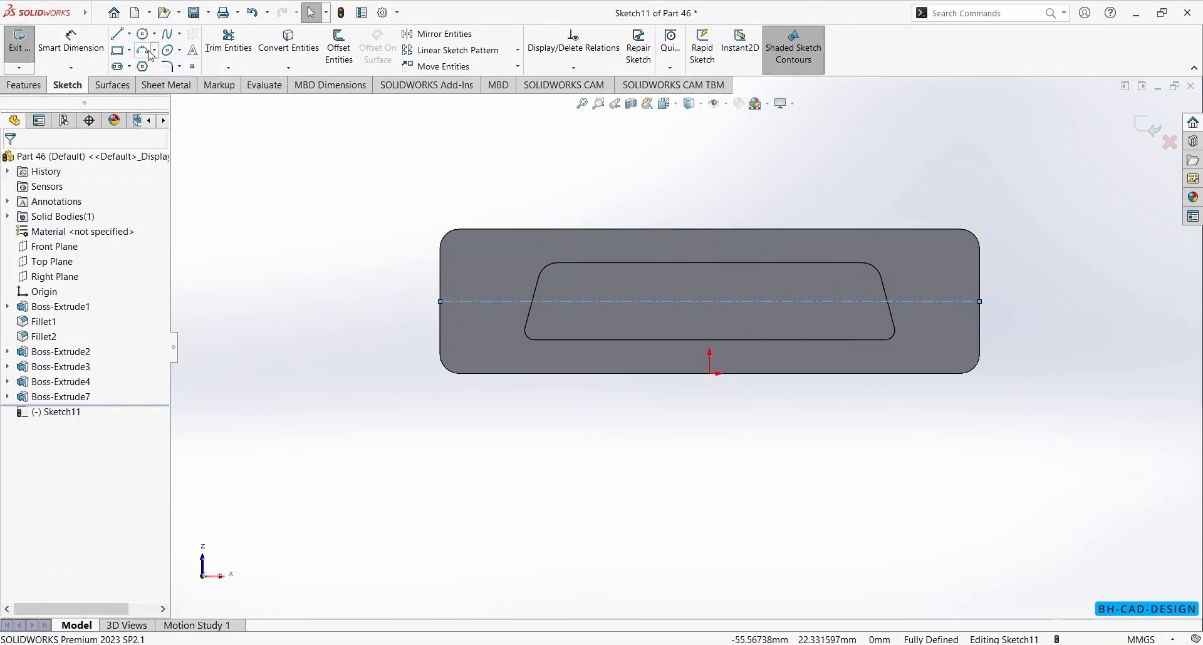
Step: Sketch a circle about 5.6 mm in diameter near the centreline's left end and a similar one near its right end, about 47 mm apart
drag(482, 302, 509, 302)
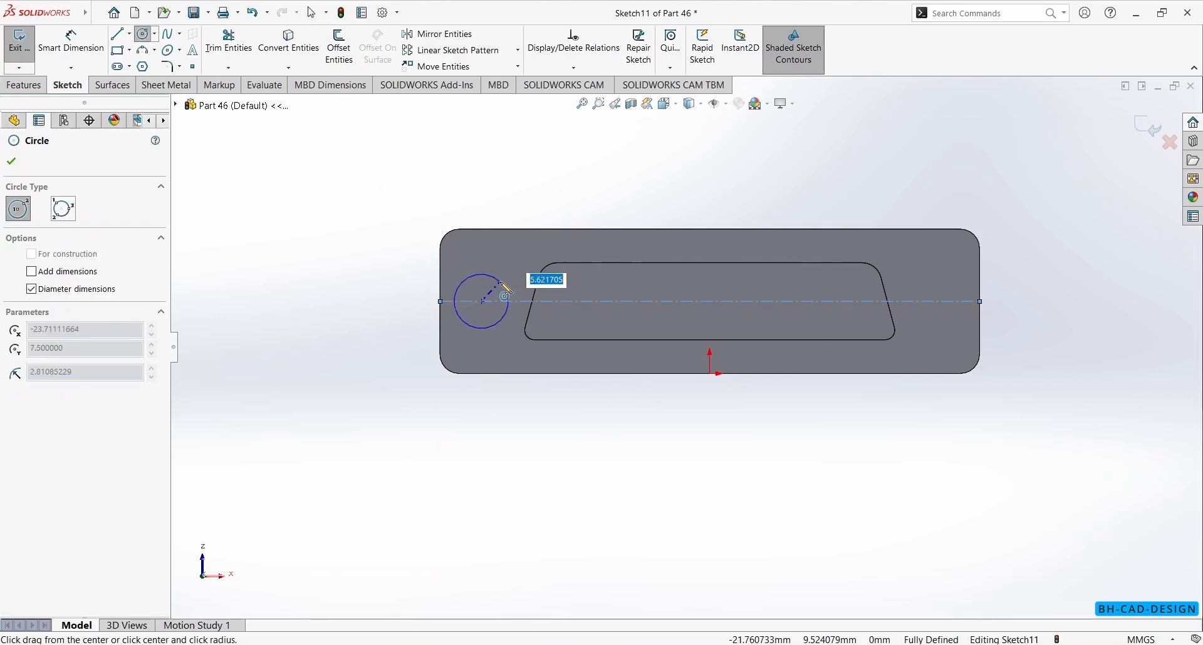
click(935, 302)
click(937, 276)
key(Escape)
Step: Dimension the left circle's diameter as 4 mm
click(70, 42)
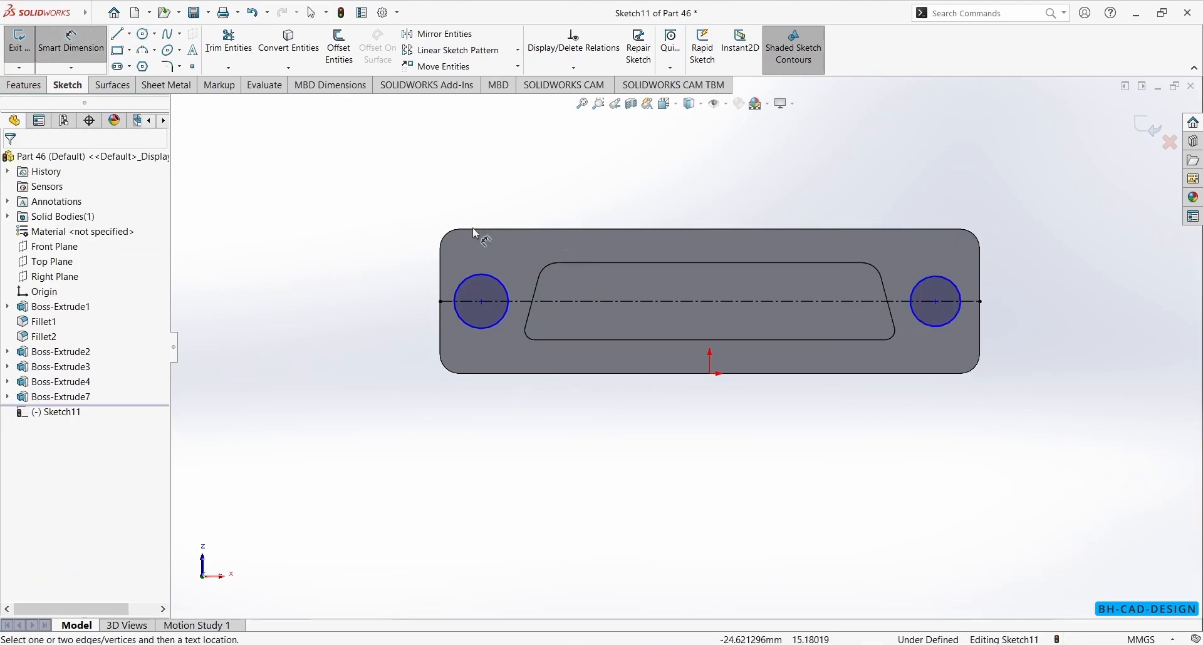
click(508, 285)
click(356, 211)
text(4)
key(Return)
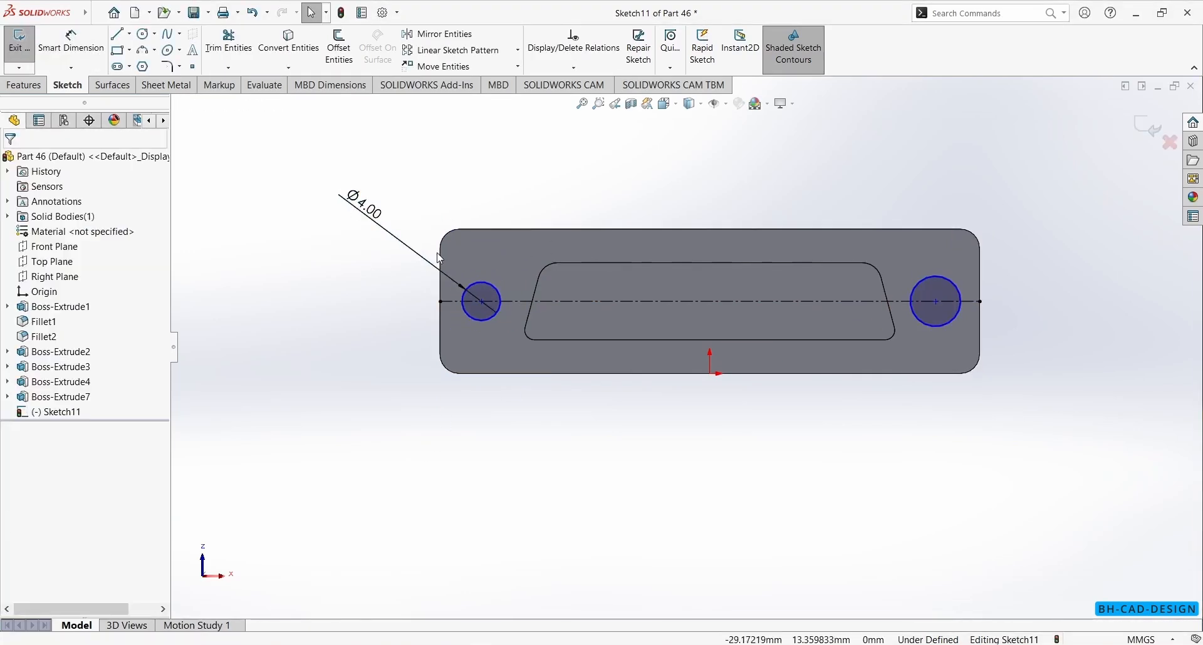
Step: Add an Equal relation between the left and right circles on the wide flange
click(494, 319)
ctrl+click(954, 325)
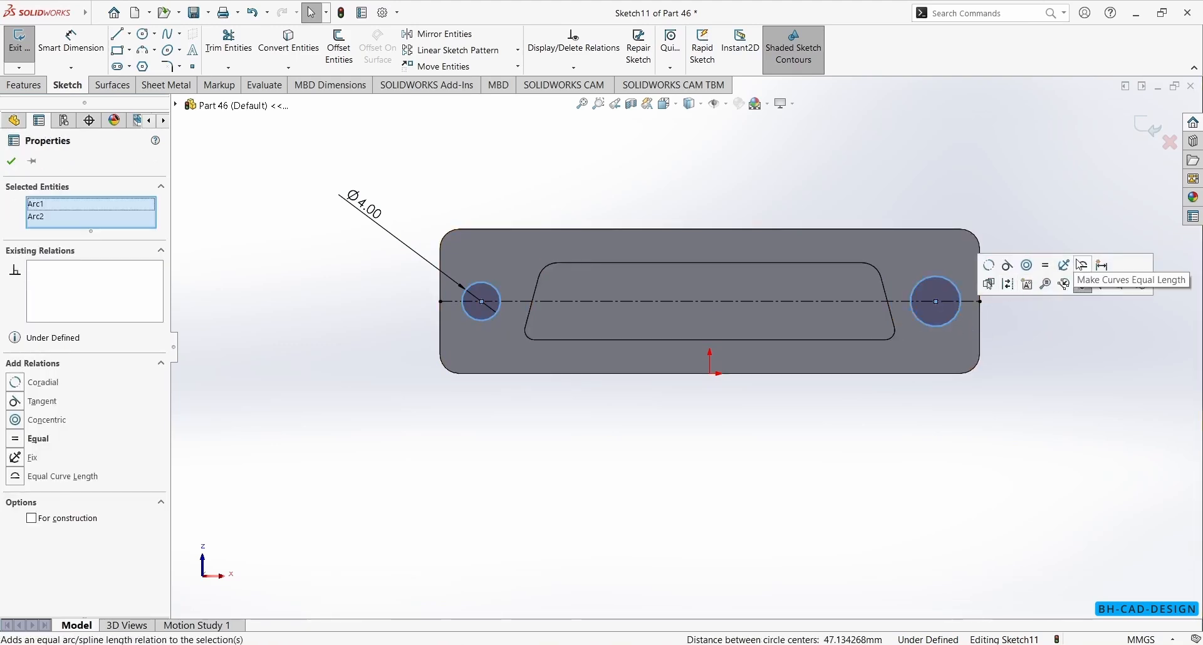
click(1058, 275)
click(706, 484)
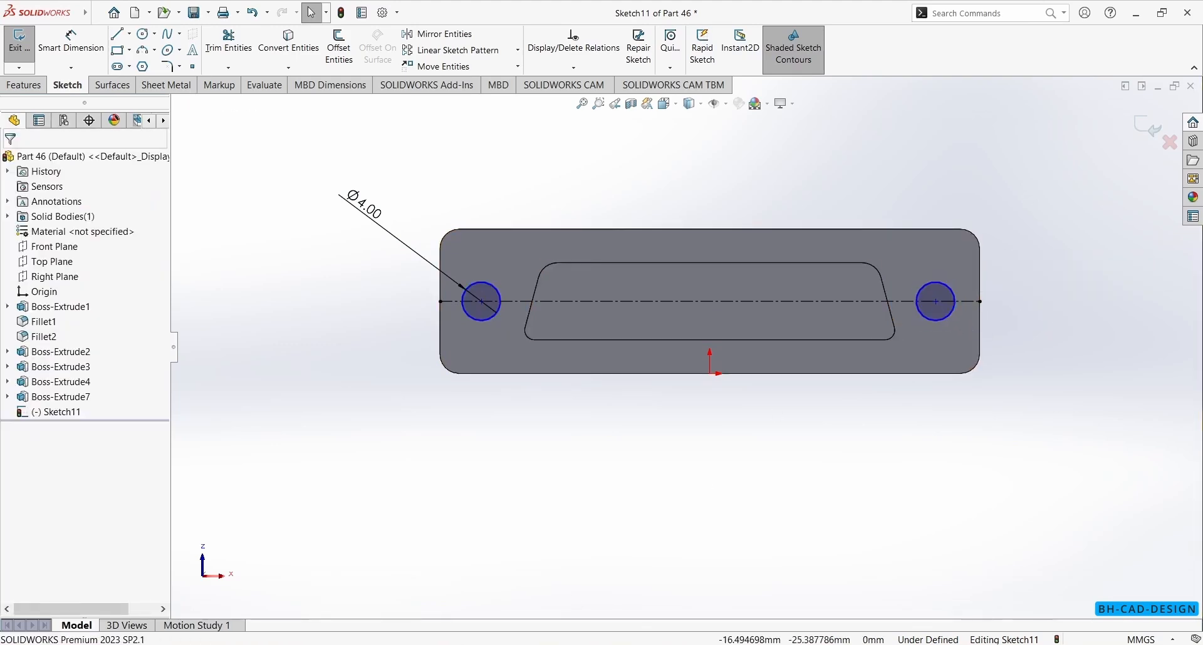
Step: Check the hole spacing in the reference drawing and dimension the horizontal distance from the left circle to the origin as 24 mm
key(alt+Tab)
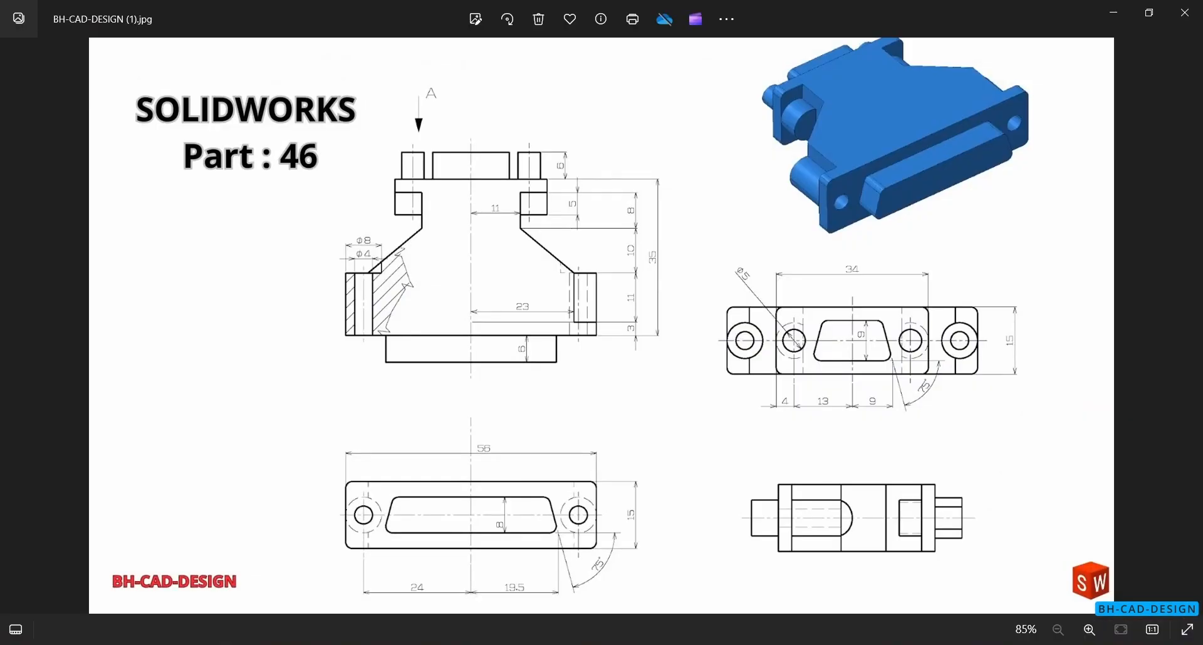
key(alt+Tab)
right_drag(360, 478, 365, 432)
click(492, 319)
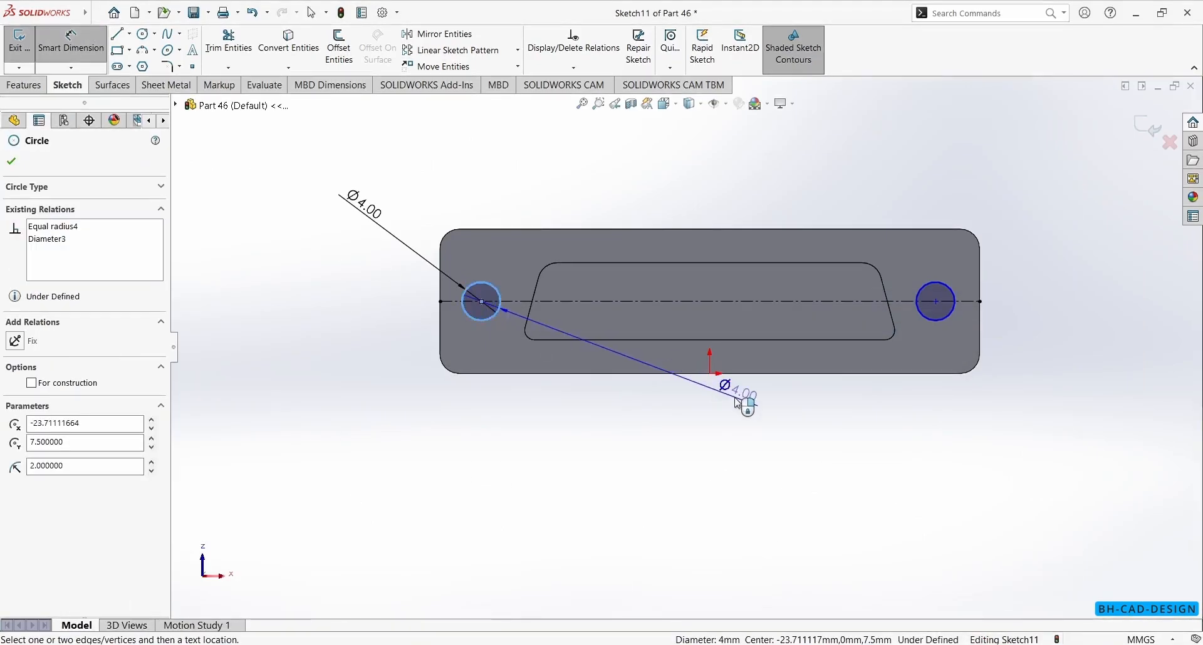
click(710, 375)
click(649, 481)
text(24)
key(Return)
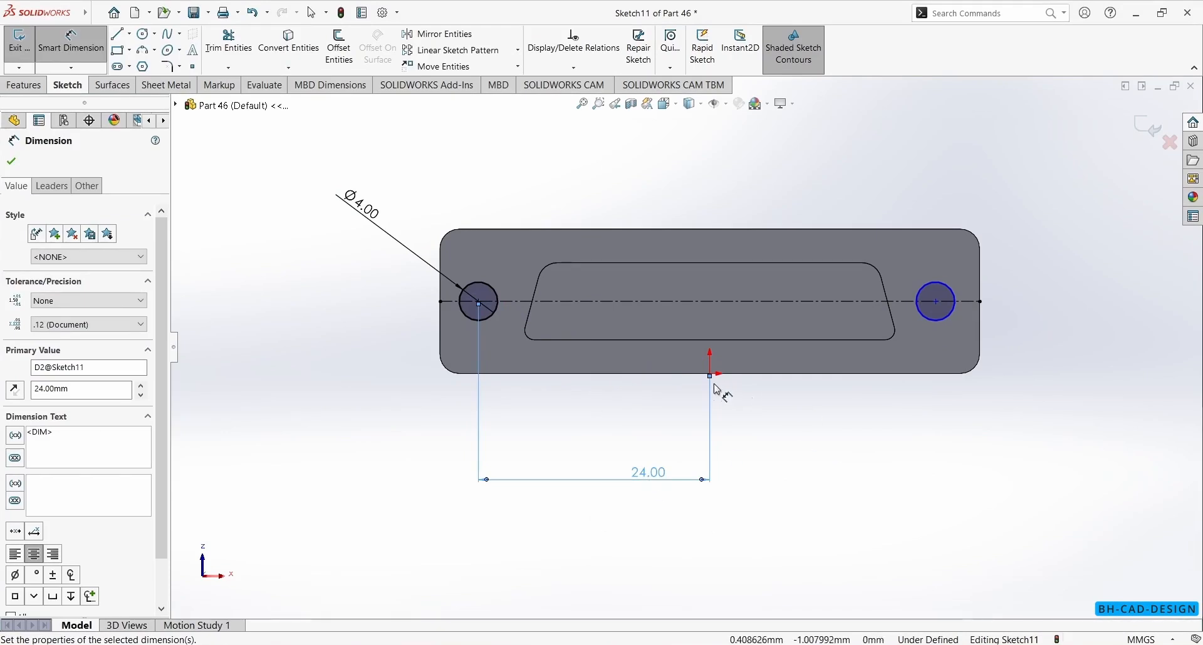
Step: Dimension the horizontal distance from the origin to the right circle as 24 mm
key(Escape)
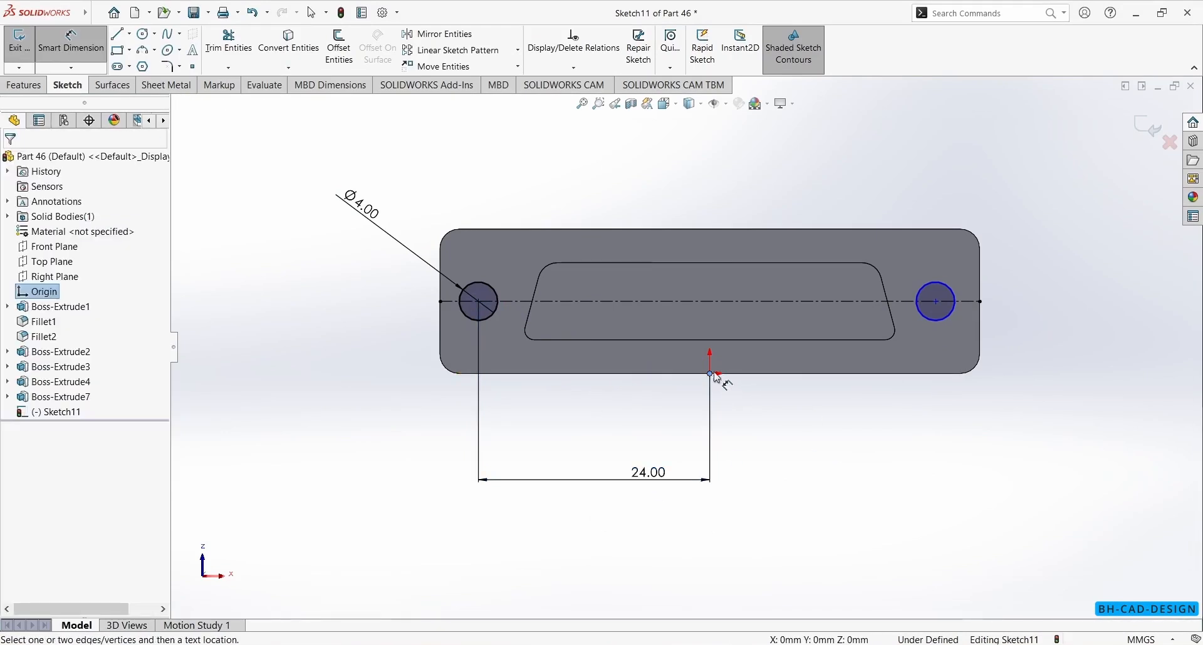
click(946, 321)
click(882, 506)
text(24)
key(Return)
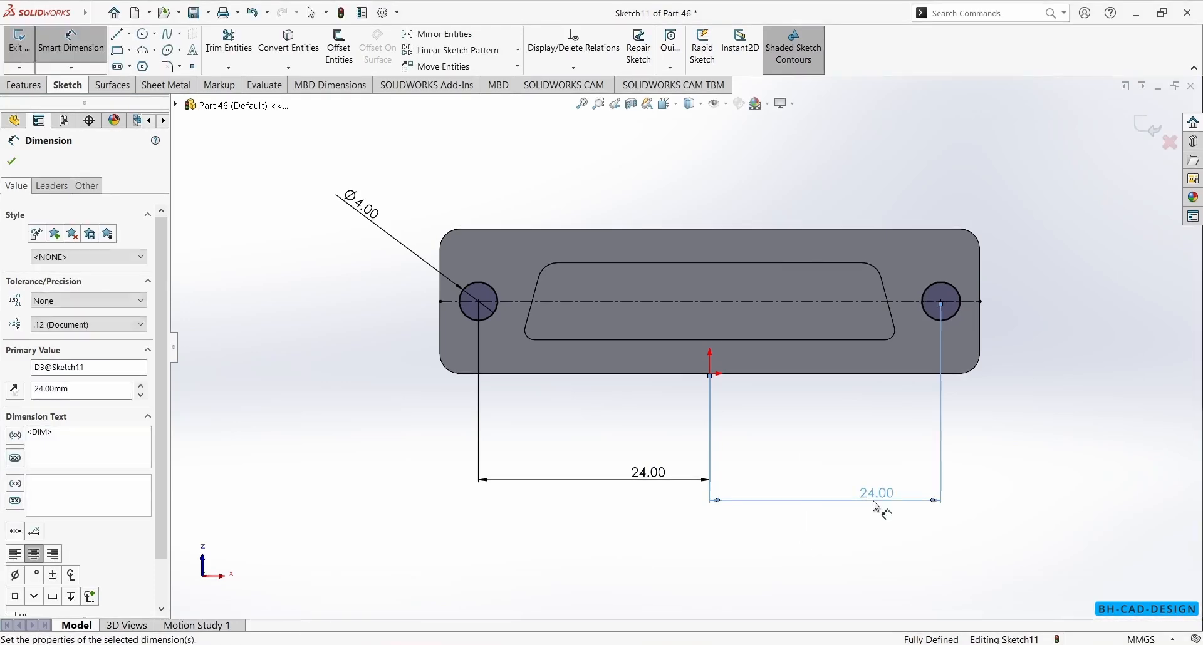
click(16, 160)
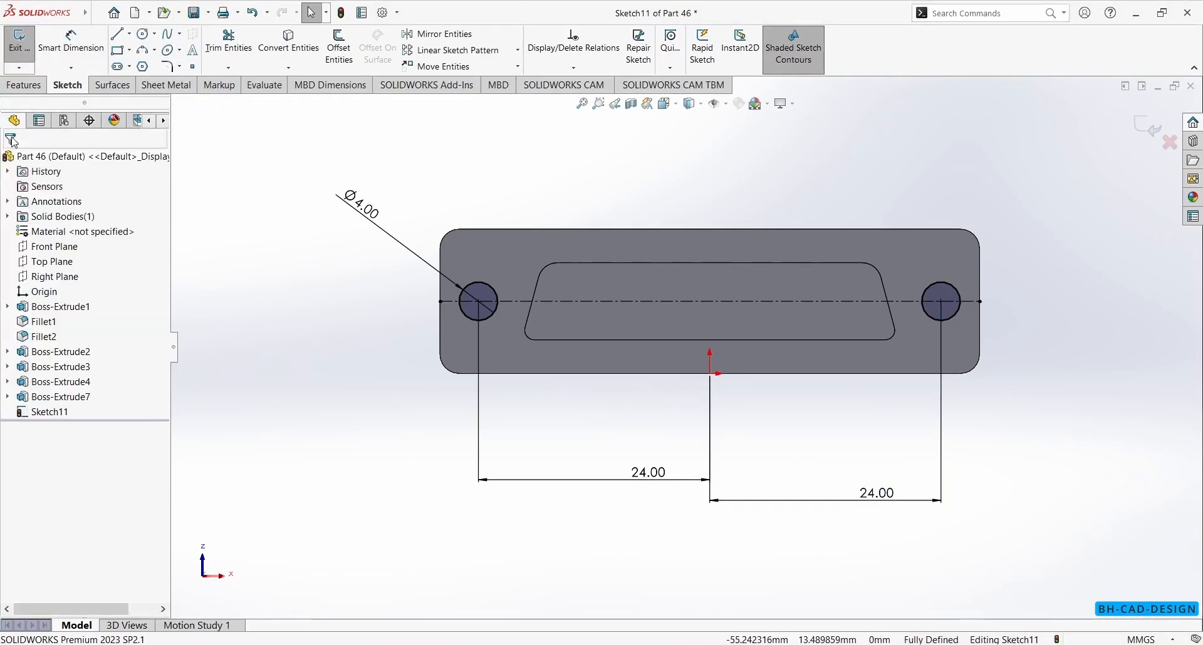
Step: Cut-extrude both circles with Up To Surface, ending at the far end face of the cylindrical boss behind the wide flange
click(24, 85)
click(221, 51)
middle_drag(472, 356, 599, 478)
click(93, 248)
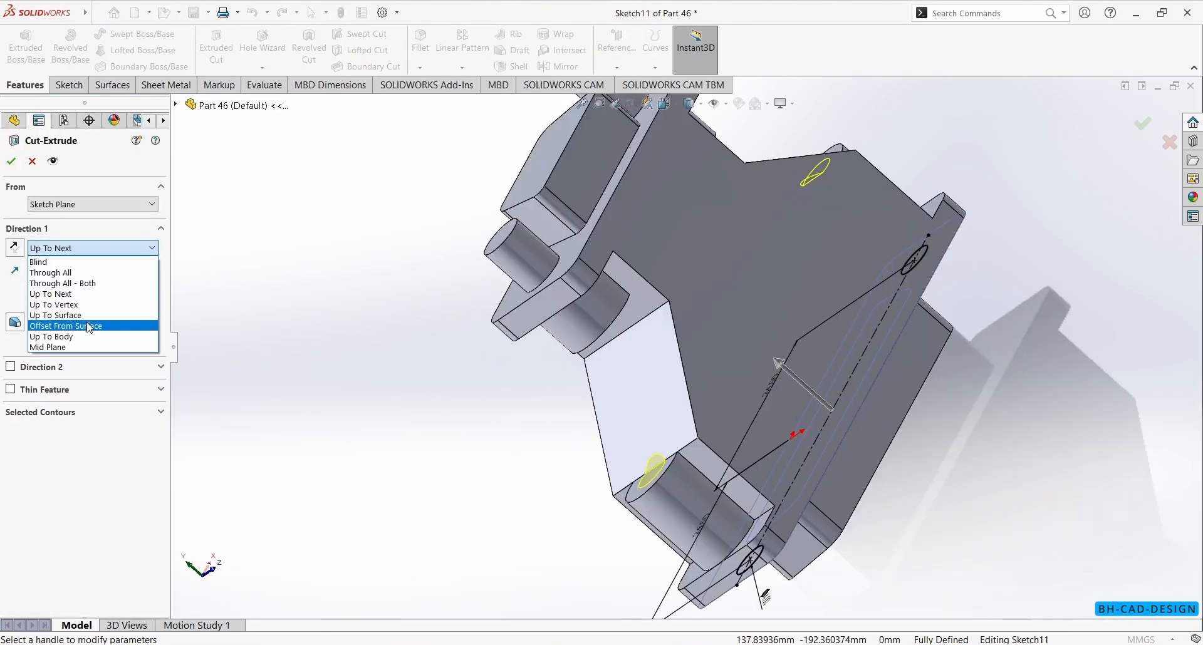
click(62, 315)
middle_drag(808, 361, 689, 307)
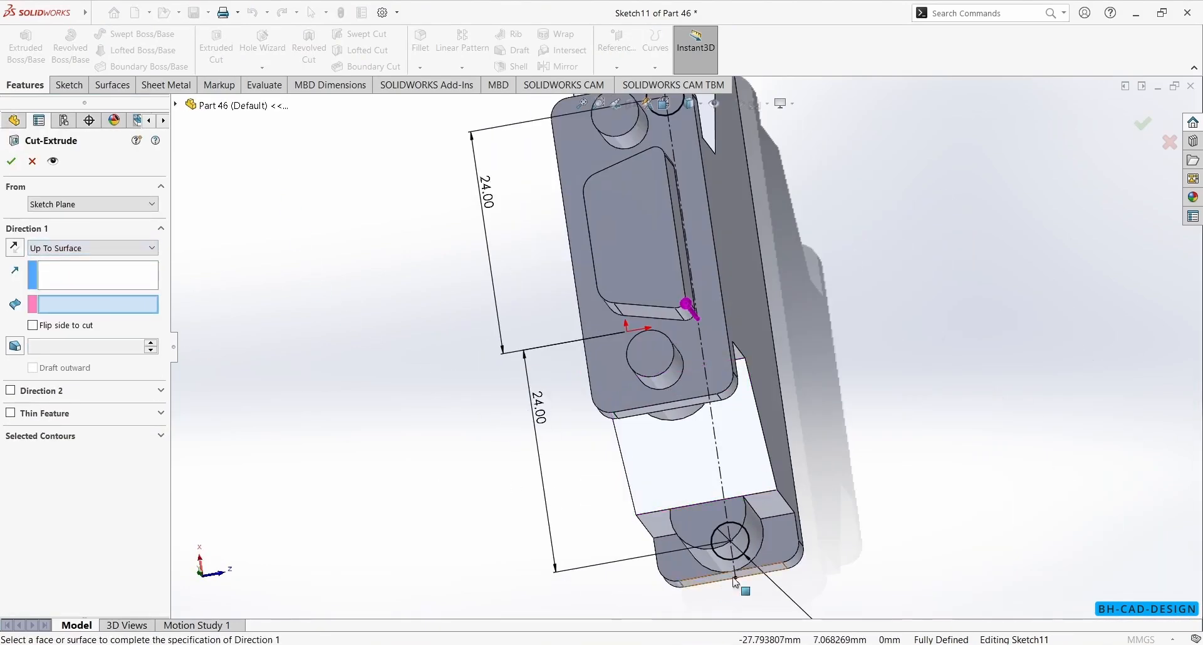
click(696, 531)
middle_drag(694, 531, 343, 378)
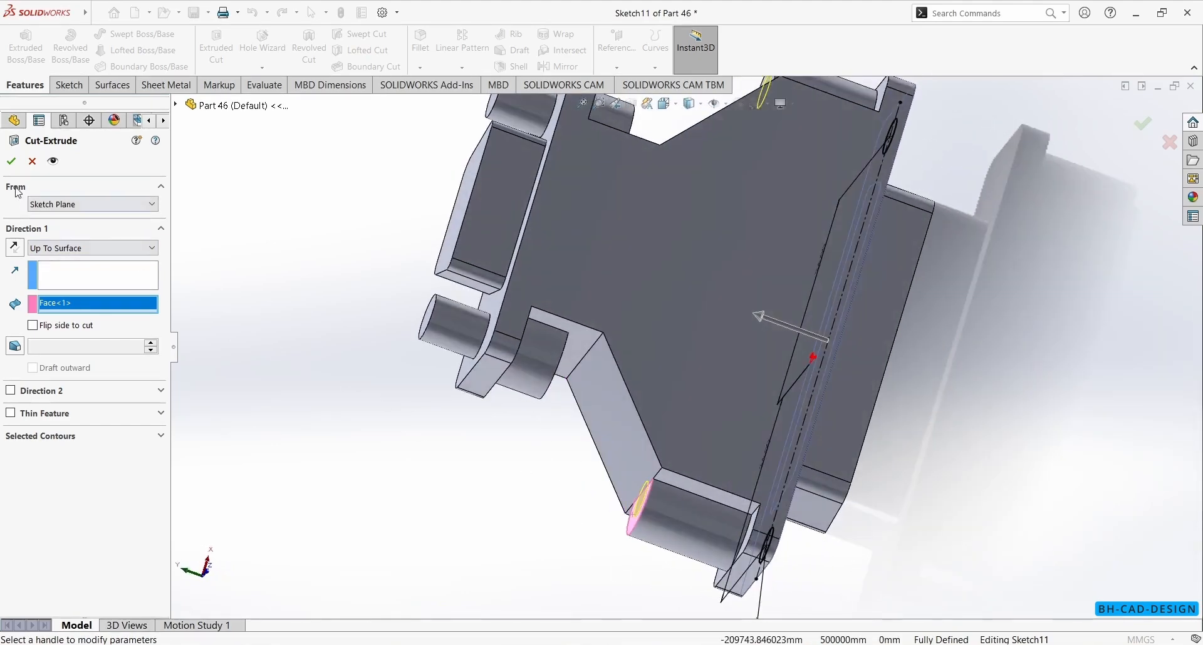
click(11, 161)
Step: Compare the finished model, including its flange holes, with the reference drawing
middle_drag(546, 322, 490, 545)
scroll(520, 546, up, 2)
key(alt+Tab)
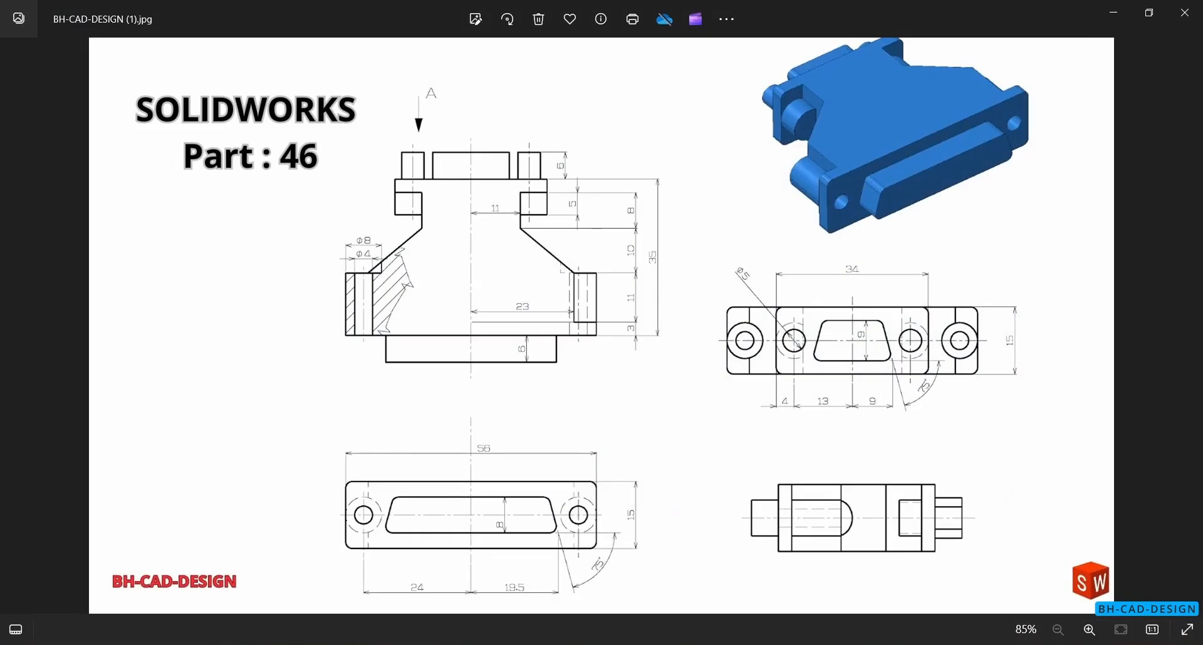
key(alt+Tab)
scroll(683, 463, up, 3)
middle_drag(683, 463, 711, 302)
scroll(712, 302, down, 3)
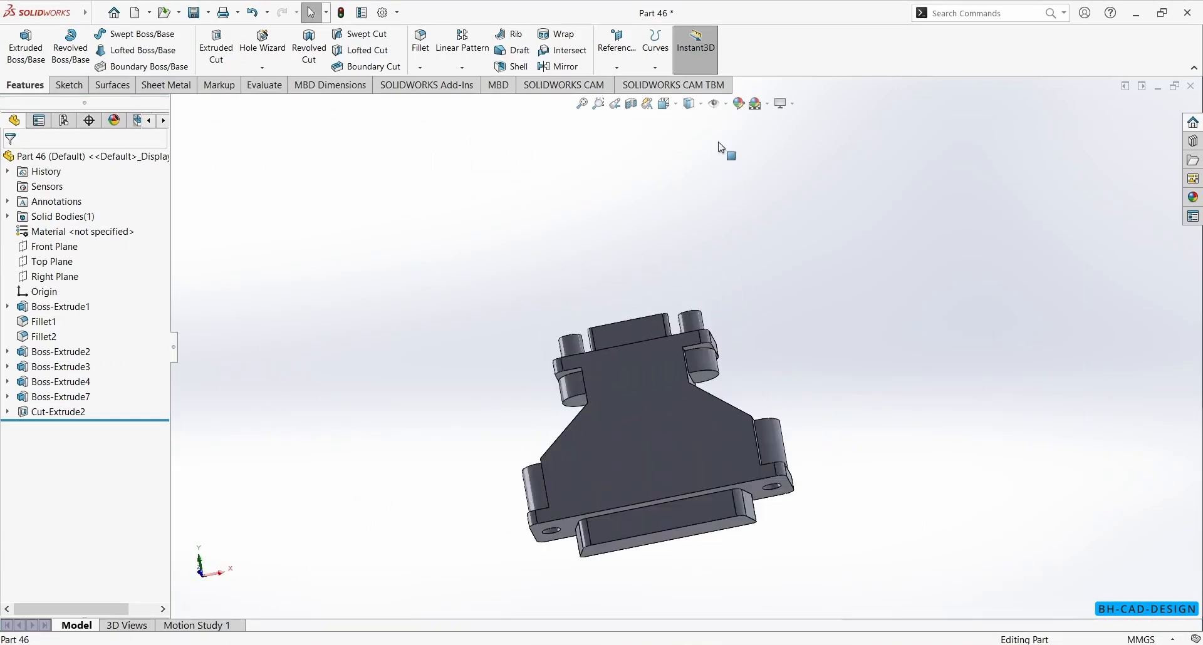
Step: Apply a light blue colour to the whole part
click(740, 104)
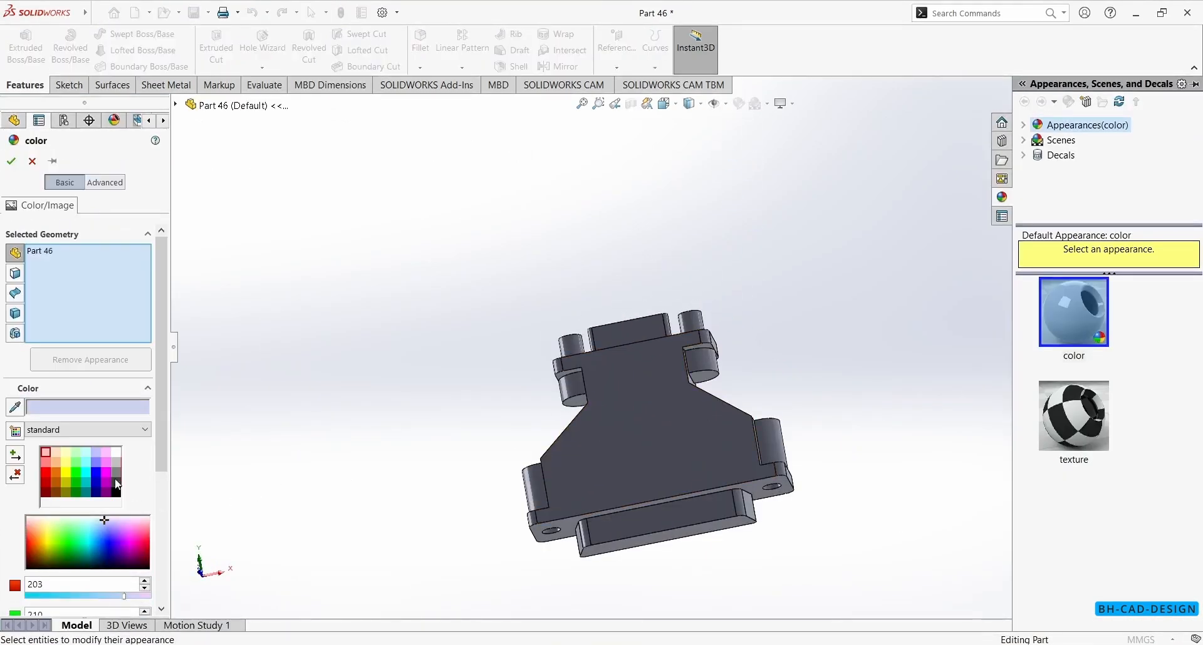
click(97, 473)
middle_drag(495, 566, 459, 641)
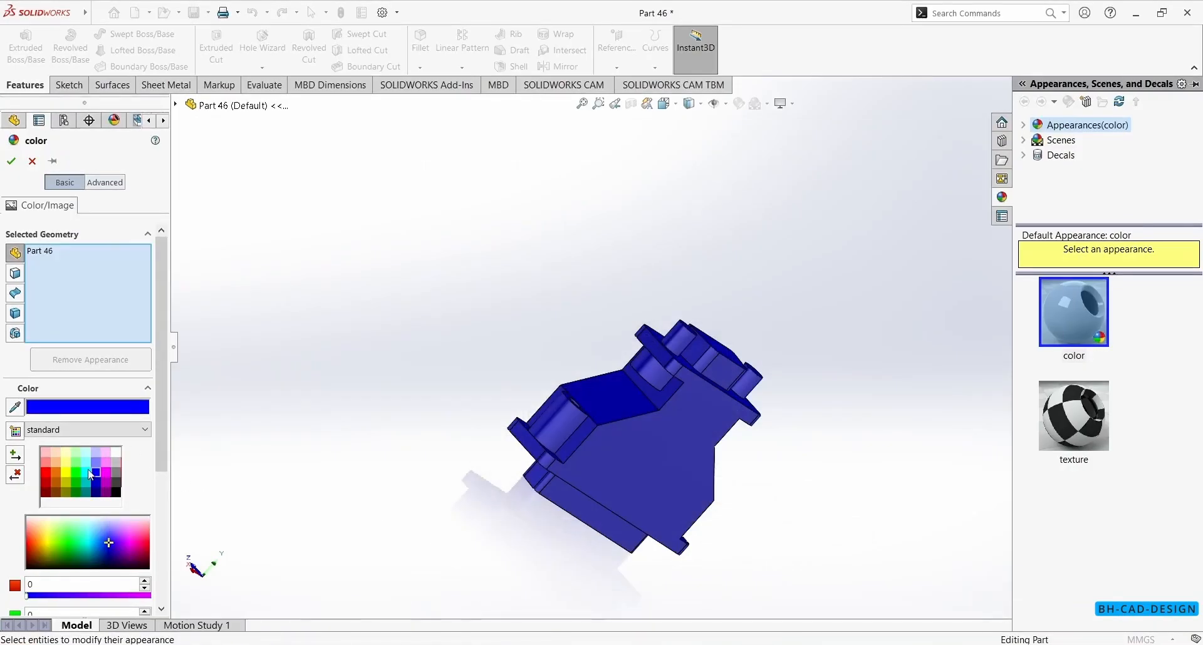
click(88, 474)
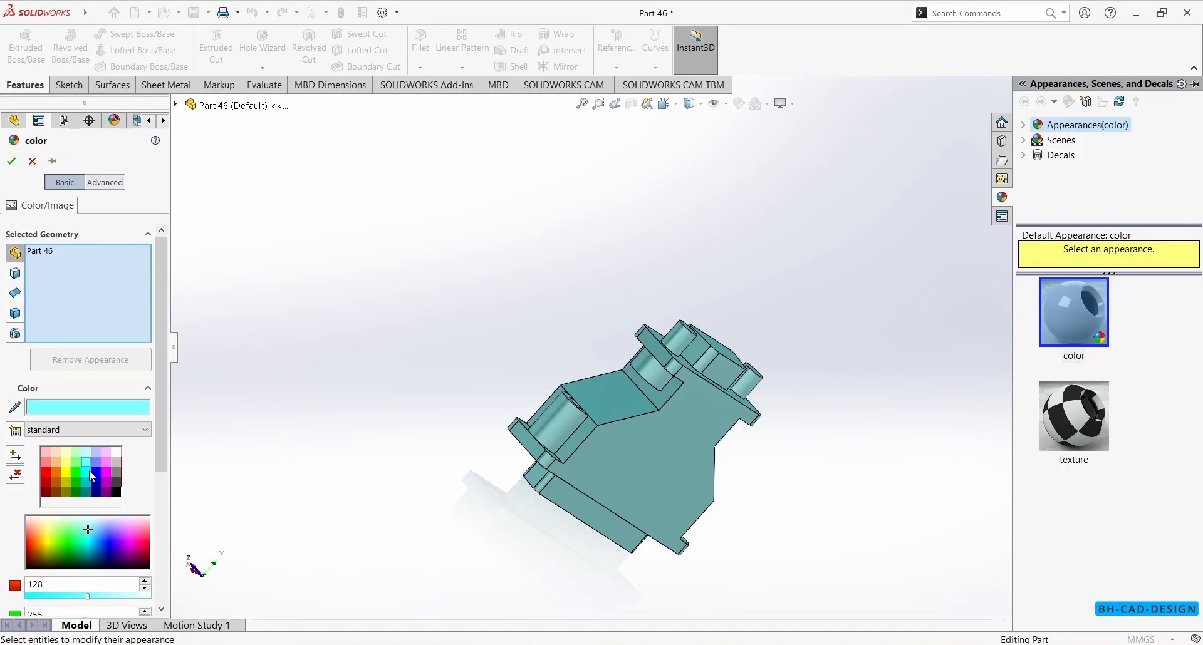
drag(91, 538, 97, 530)
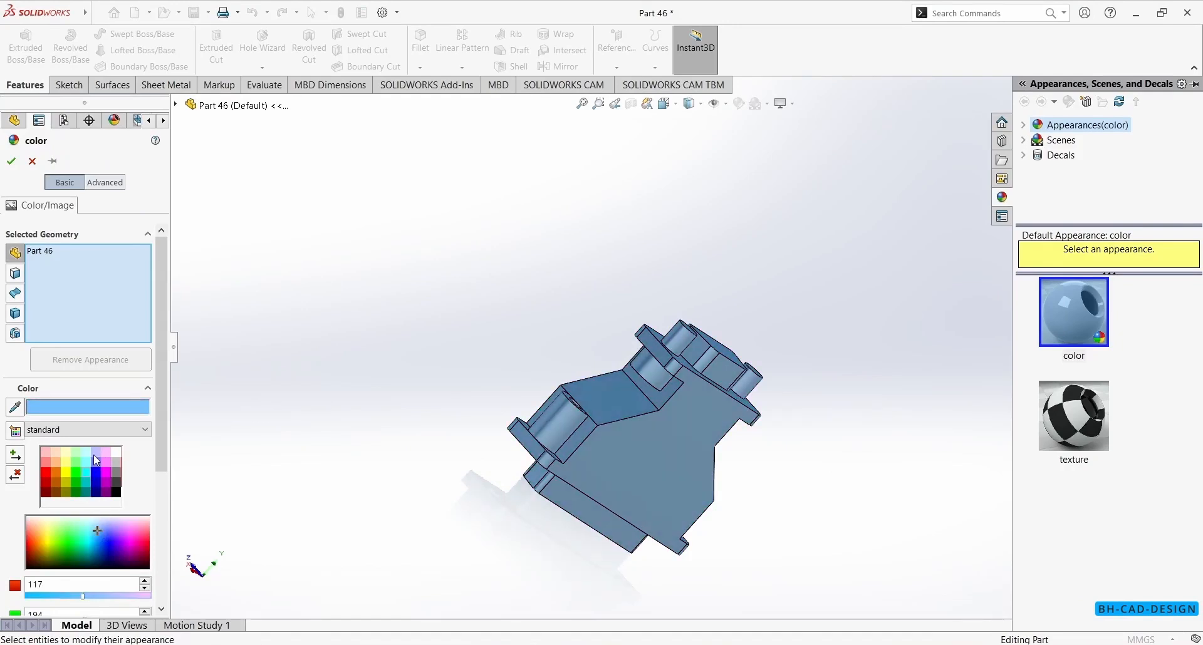
click(11, 161)
Step: Change the scene behind the model to Plain White
middle_drag(627, 439, 620, 464)
click(738, 104)
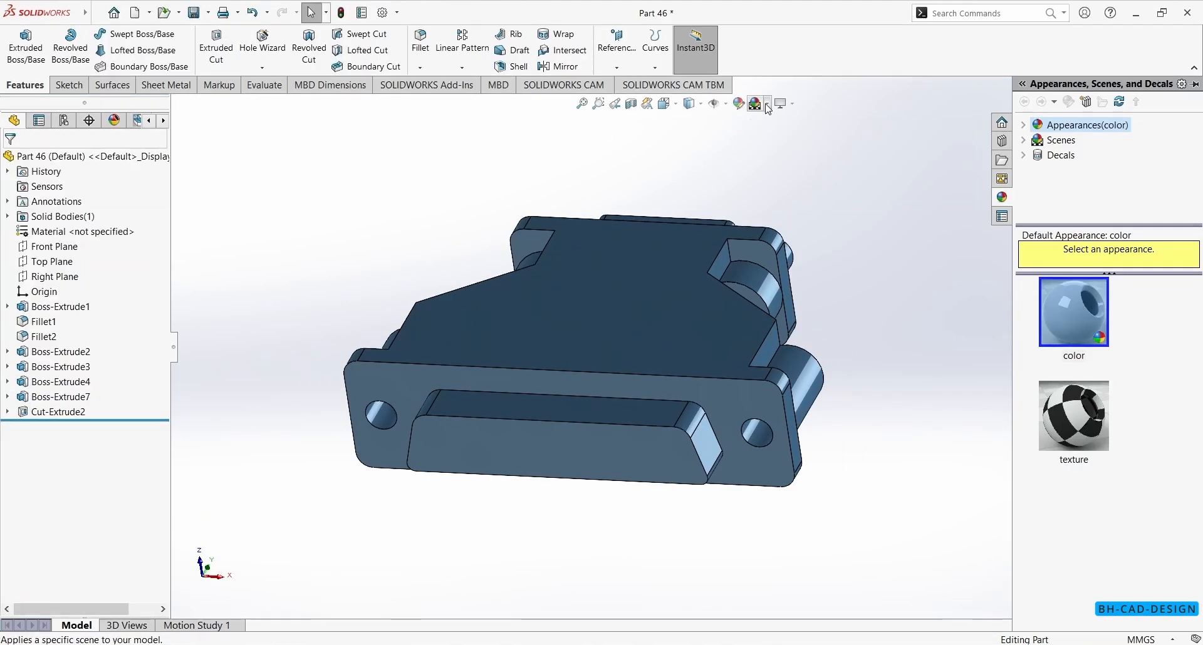
click(767, 104)
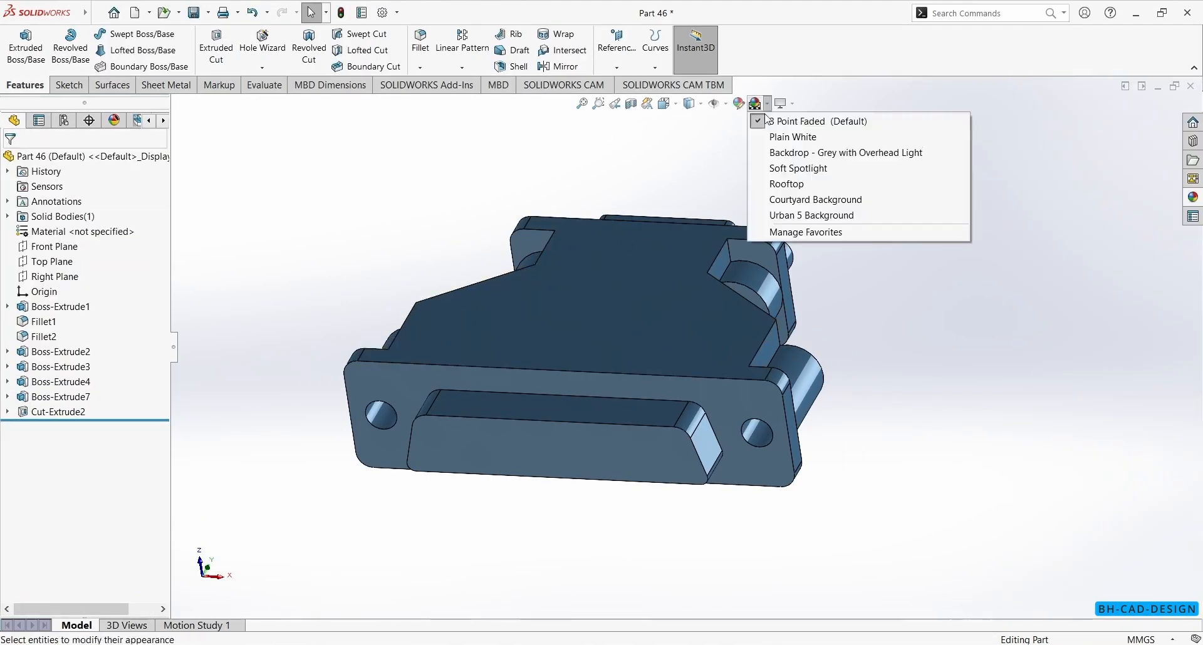
click(777, 136)
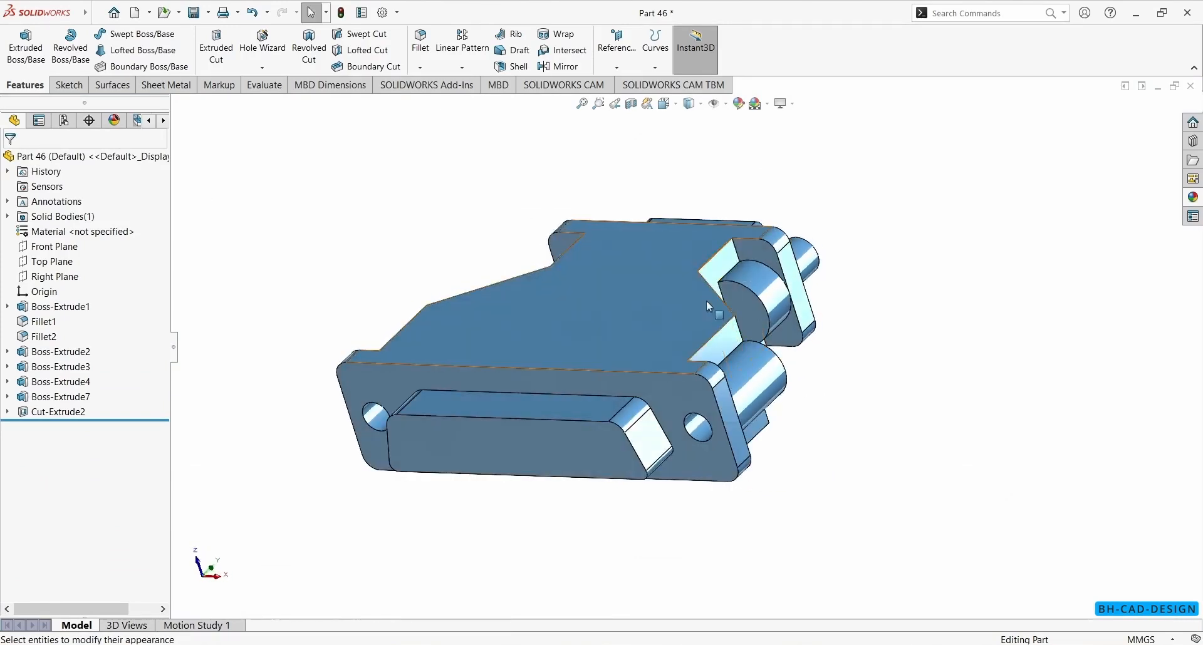